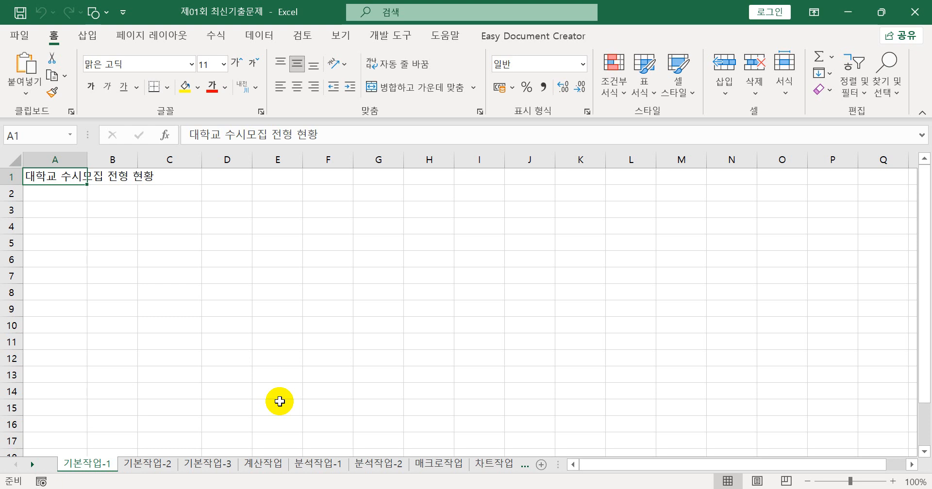
Go to the 기본작업-2 sheet and select the title range A1:F1.
{"action": "left_click", "coordinate": [170, 465]}
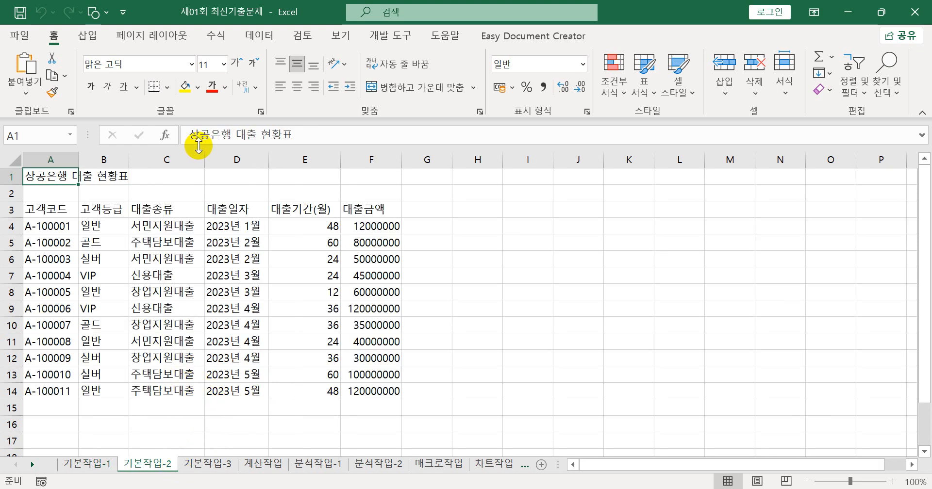
{"action": "left_click_drag", "start_coordinate": [29, 175], "coordinate": [355, 172]}
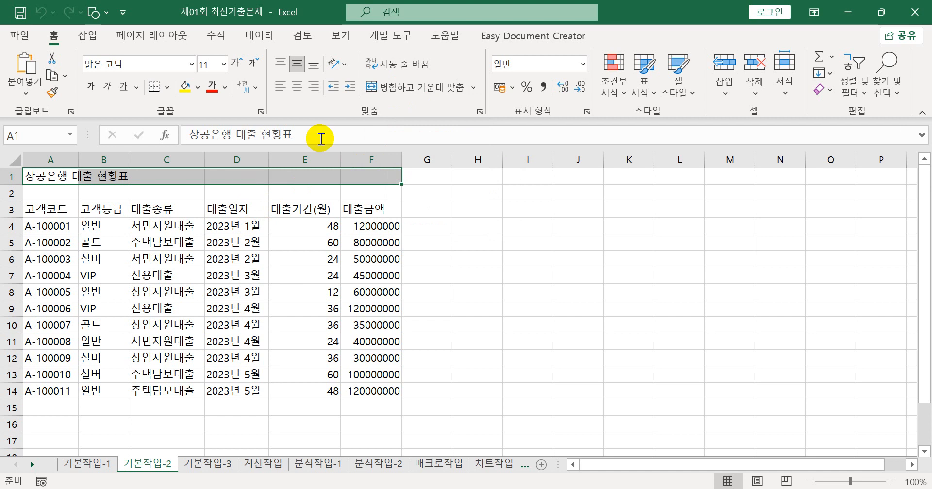
{"action": "left_click", "coordinate": [480, 112]}
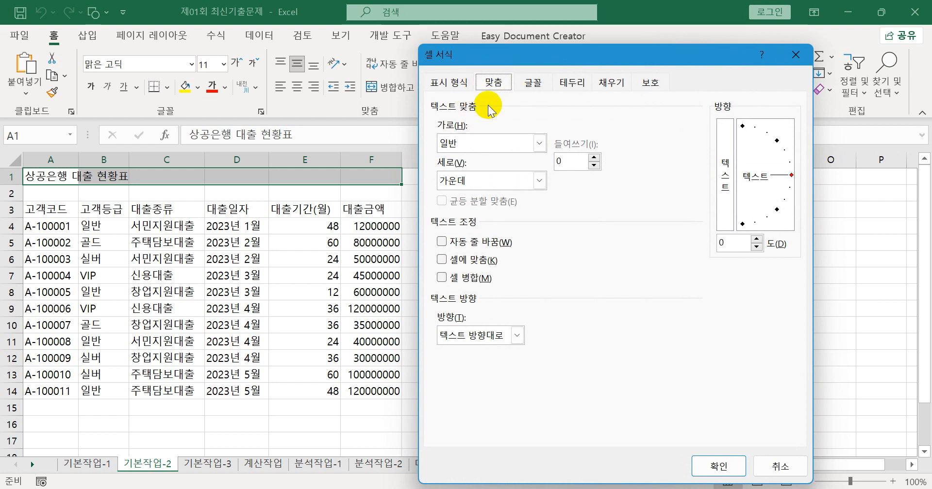
{"action": "left_click", "coordinate": [539, 144]}
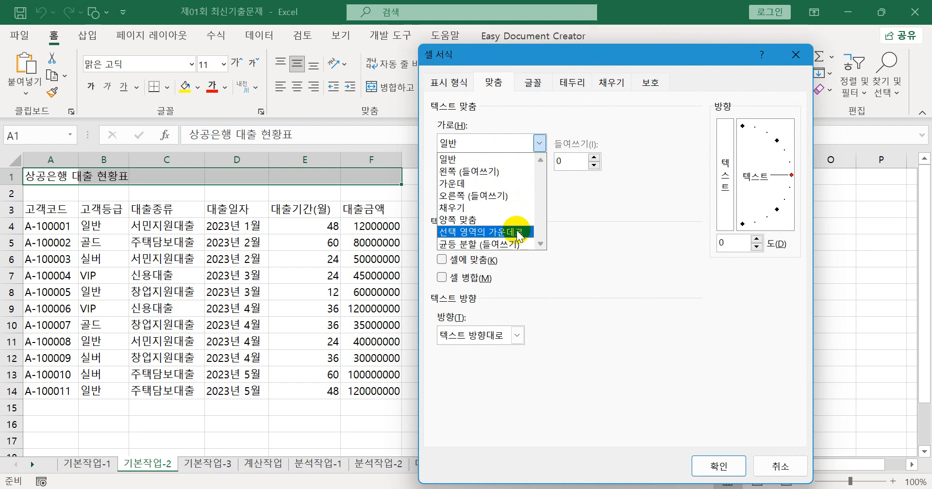
{"action": "left_click", "coordinate": [453, 54]}
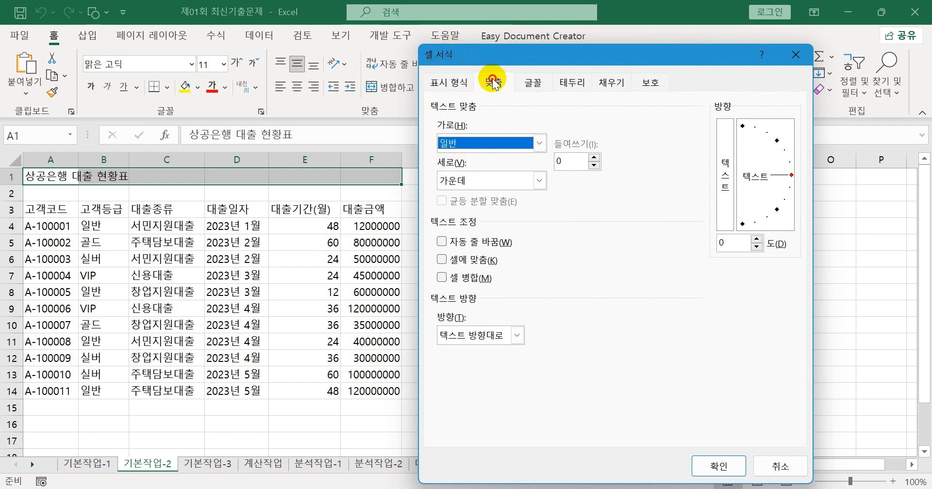
{"action": "left_click_drag", "start_coordinate": [489, 65], "coordinate": [534, 102]}
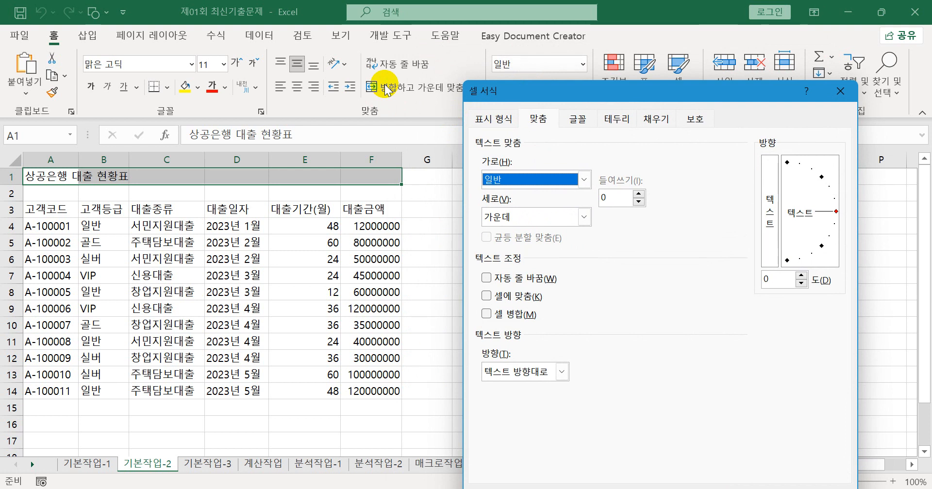
{"action": "left_click", "coordinate": [584, 180]}
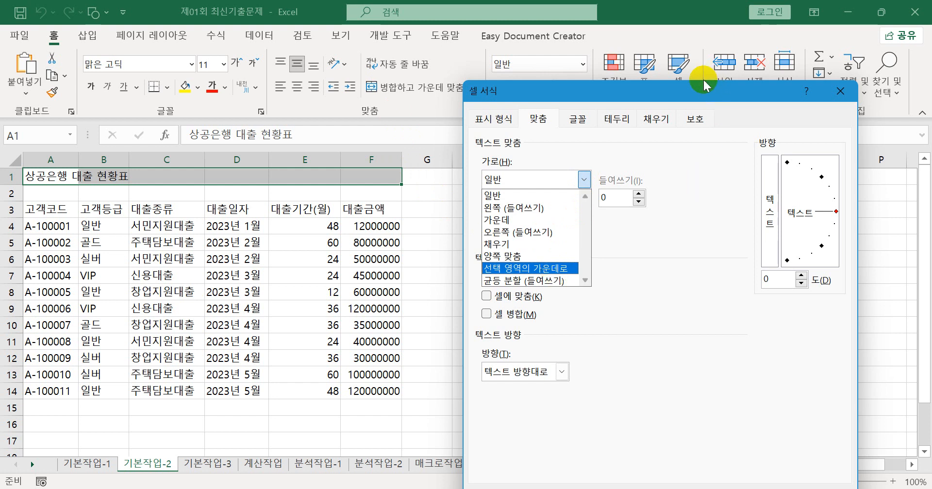
{"action": "left_click", "coordinate": [674, 62]}
{"action": "left_click_drag", "start_coordinate": [663, 91], "coordinate": [626, 38]}
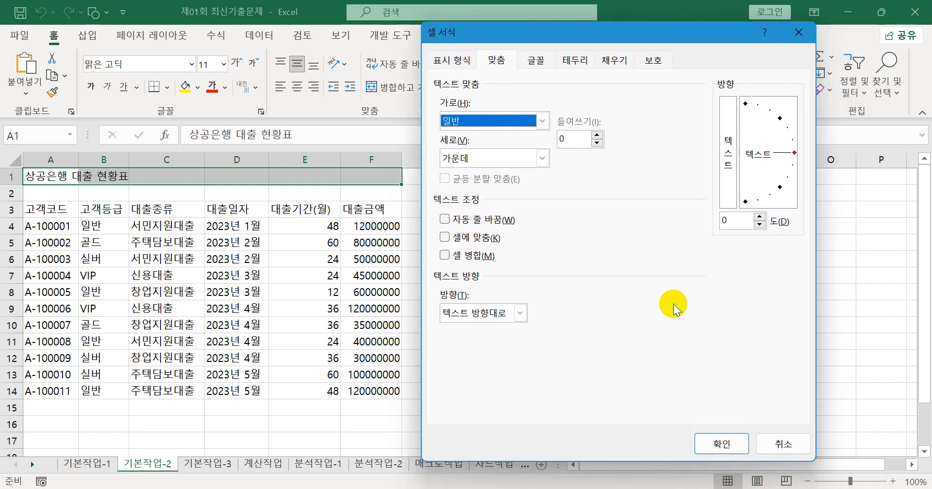
{"action": "left_click", "coordinate": [805, 473]}
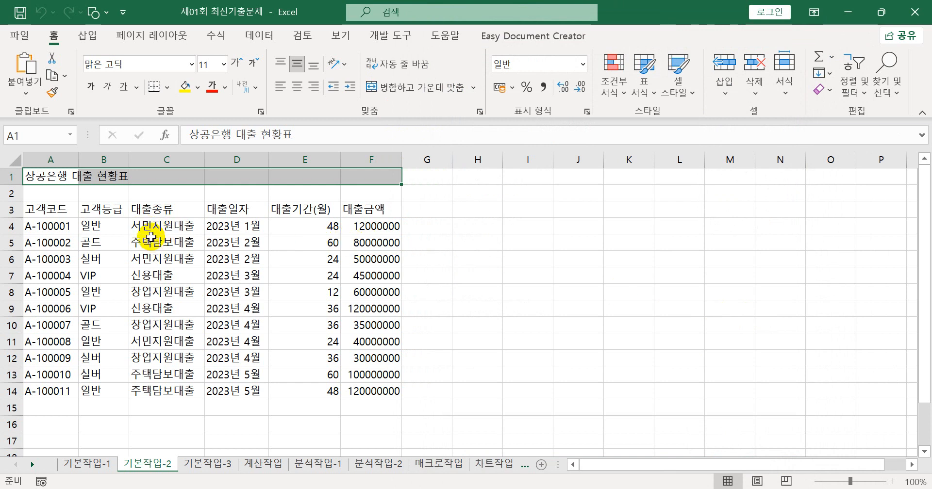
Merge and center the title across A1:F1 and set its font to 궁서체 at size 20.
{"action": "left_click", "coordinate": [401, 91]}
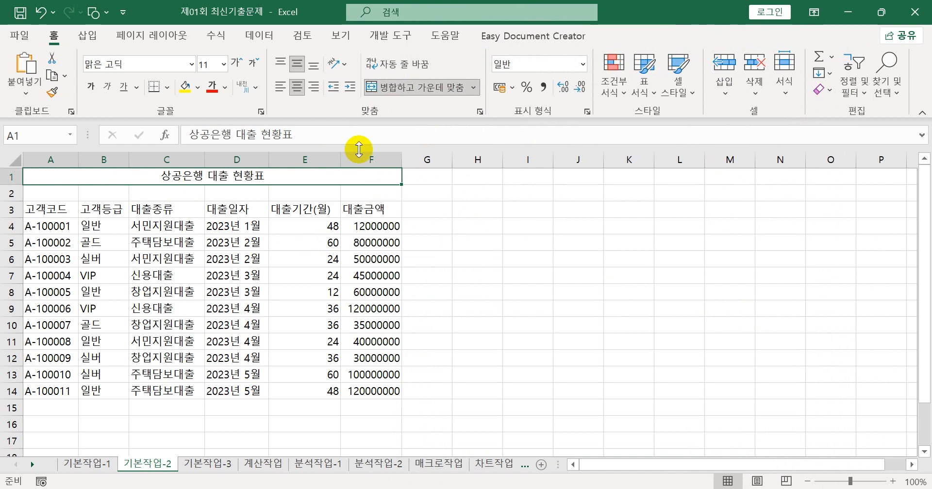
{"action": "left_click", "coordinate": [192, 63]}
{"action": "mouse_move", "coordinate": [294, 98]}
{"action": "left_mouse_down"}
{"action": "mouse_move", "coordinate": [297, 376]}
{"action": "mouse_move", "coordinate": [289, 409]}
{"action": "mouse_move", "coordinate": [281, 290]}
{"action": "mouse_move", "coordinate": [290, 145]}
{"action": "mouse_move", "coordinate": [279, 108]}
{"action": "left_mouse_up"}
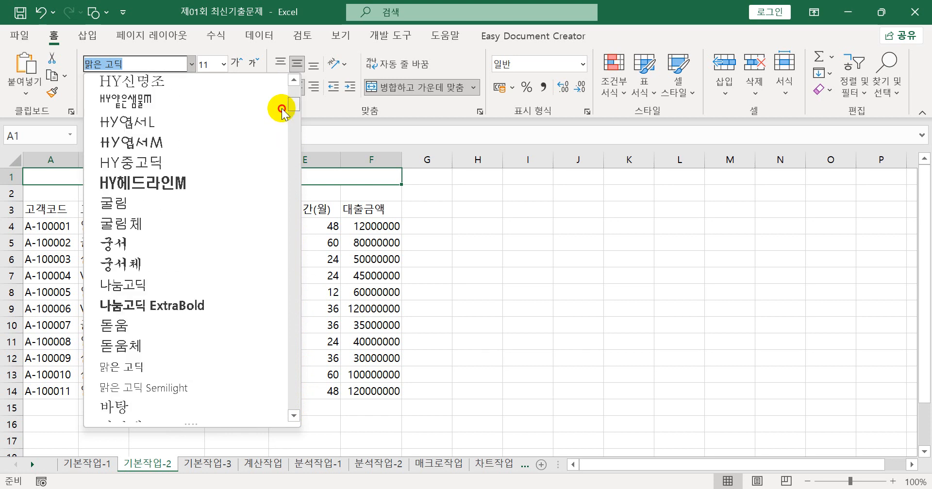
{"action": "left_click", "coordinate": [195, 266]}
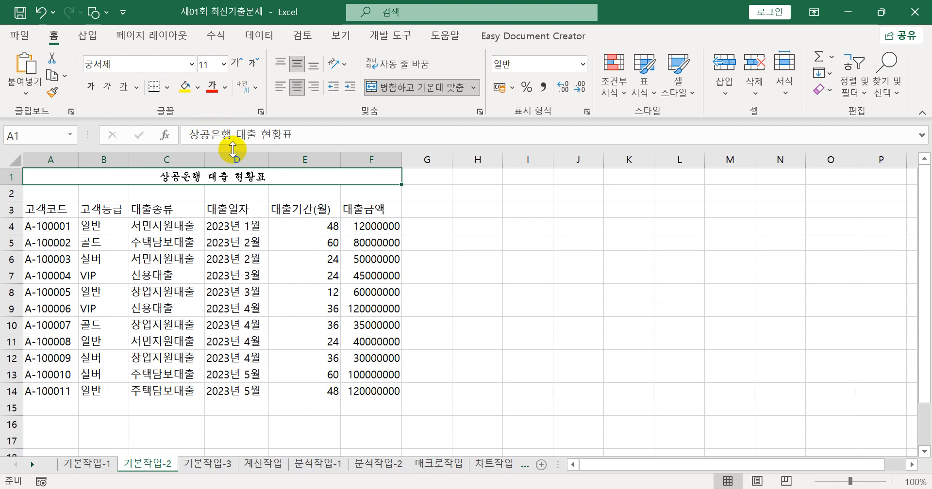
{"action": "left_click", "coordinate": [223, 63]}
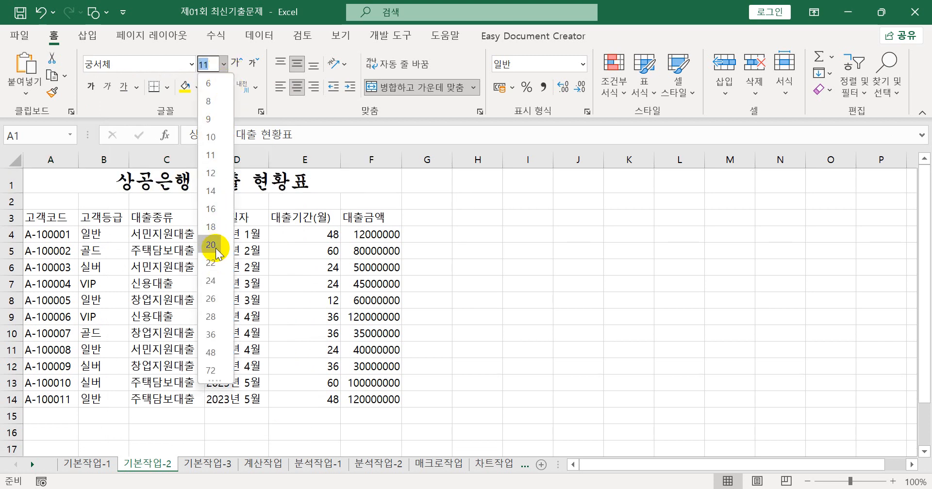
{"action": "left_click", "coordinate": [213, 246]}
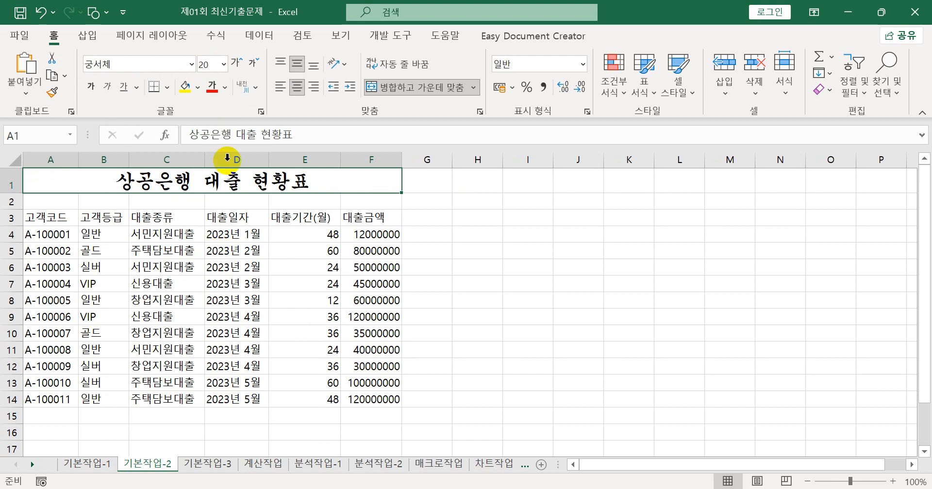
Make the title in A1 bold and give it a single underline.
{"action": "left_click", "coordinate": [91, 87]}
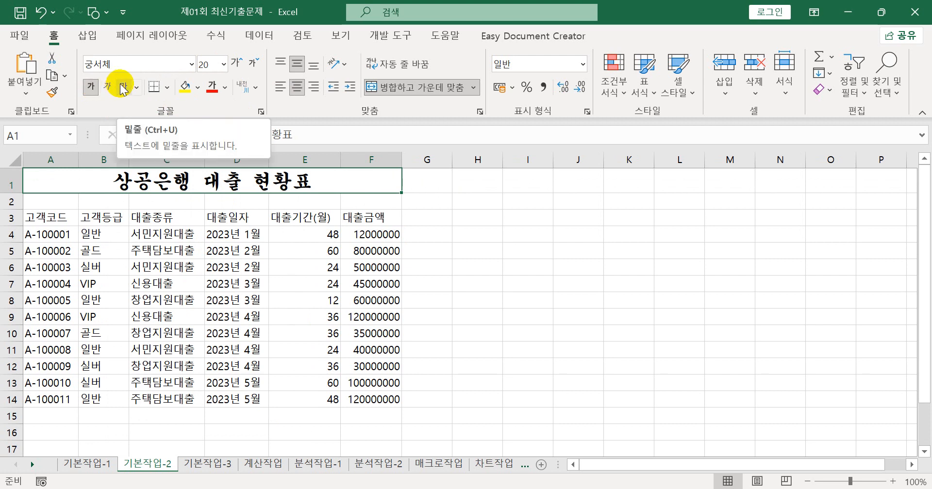
{"action": "left_click", "coordinate": [134, 89]}
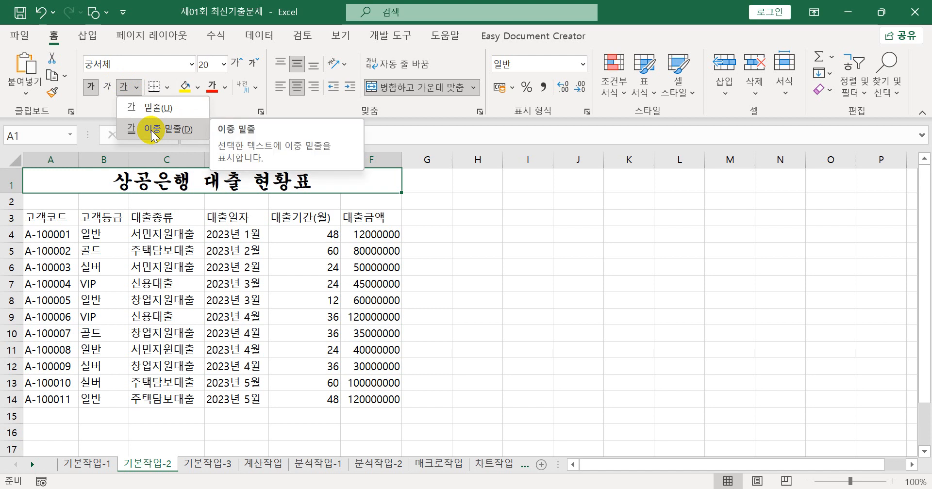
{"action": "left_click", "coordinate": [157, 109]}
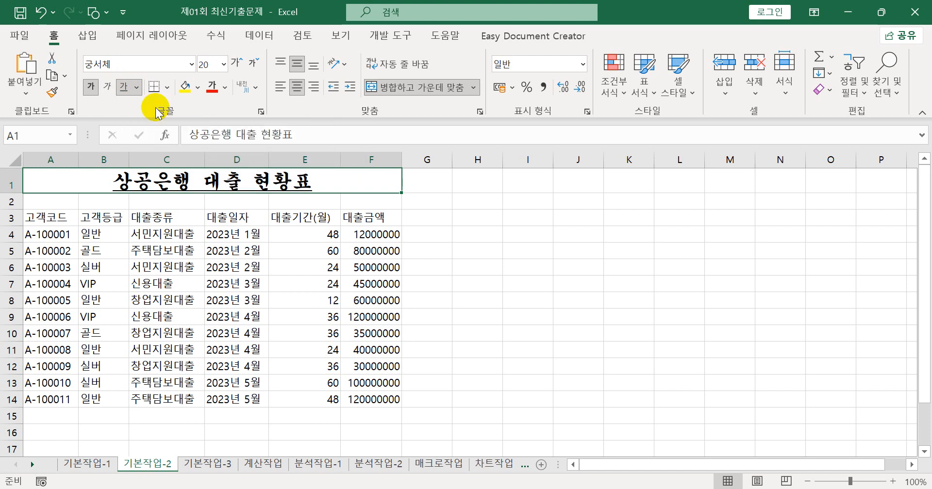
Center the header cells A3:F3 horizontally and apply the 강조색5 cell style to them.
{"action": "left_click_drag", "start_coordinate": [58, 218], "coordinate": [358, 216]}
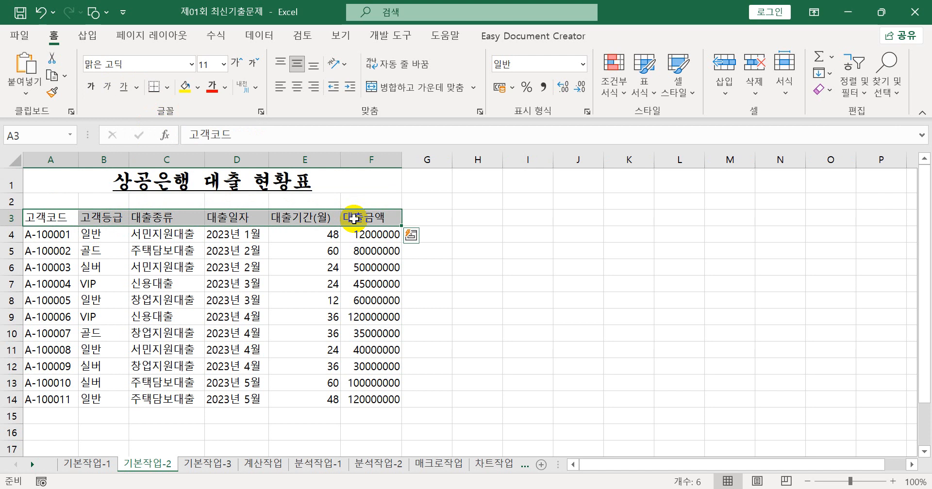
{"action": "left_click", "coordinate": [296, 87]}
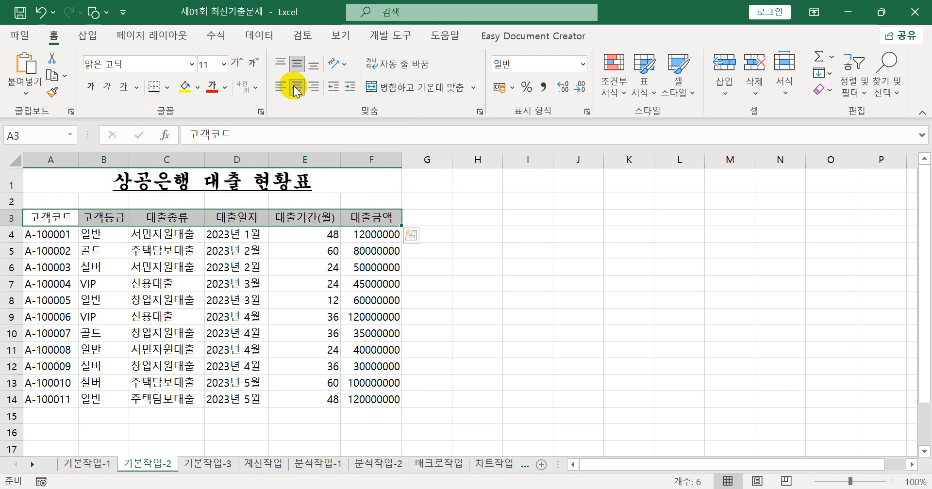
{"action": "left_click", "coordinate": [689, 89]}
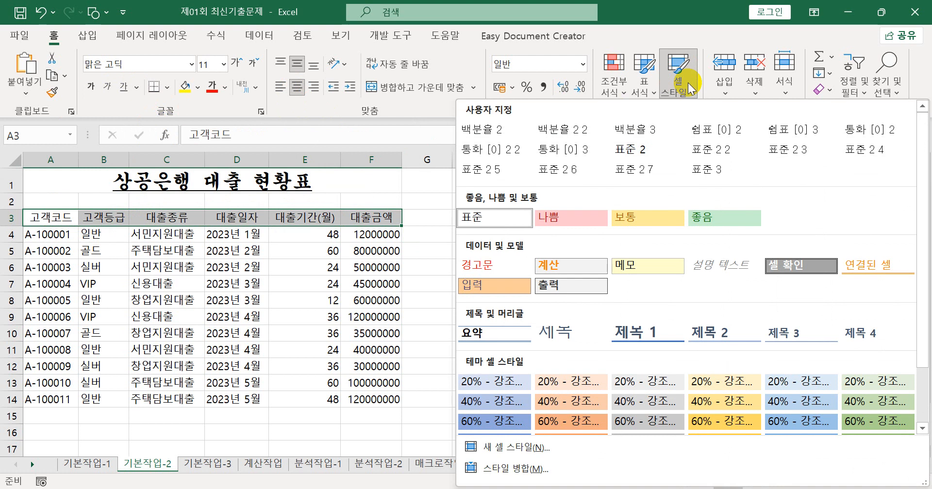
{"action": "scroll", "coordinate": [661, 343], "scroll_direction": "down", "scroll_amount": 2}
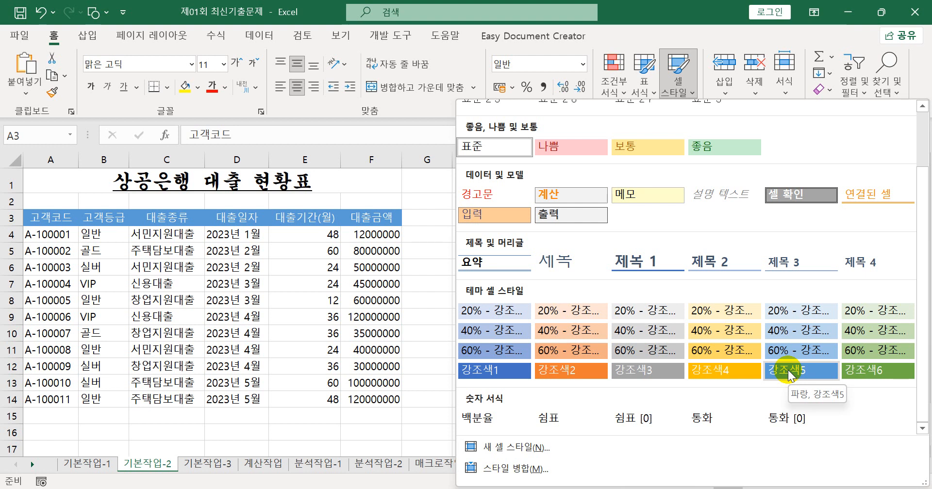
{"action": "left_click", "coordinate": [788, 370]}
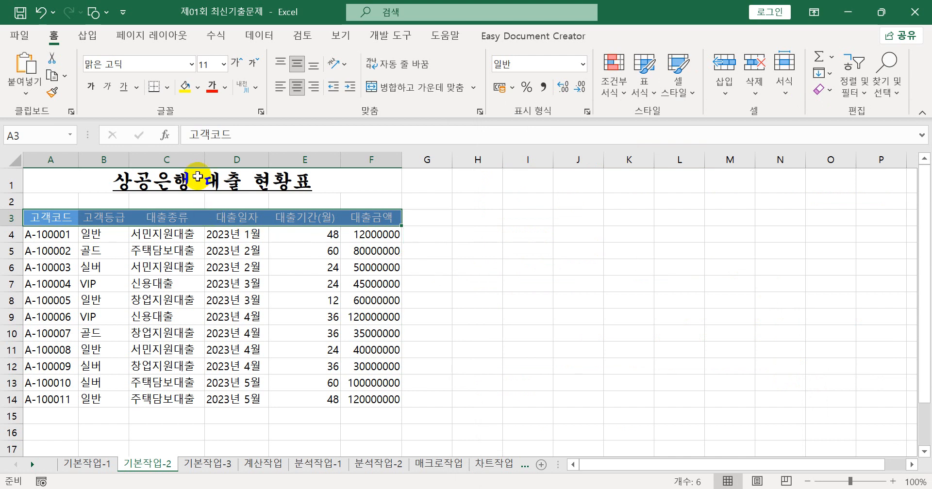
Convert the word 대출 in the A1 title to the Hanja 貸出.
{"action": "left_click", "coordinate": [232, 174]}
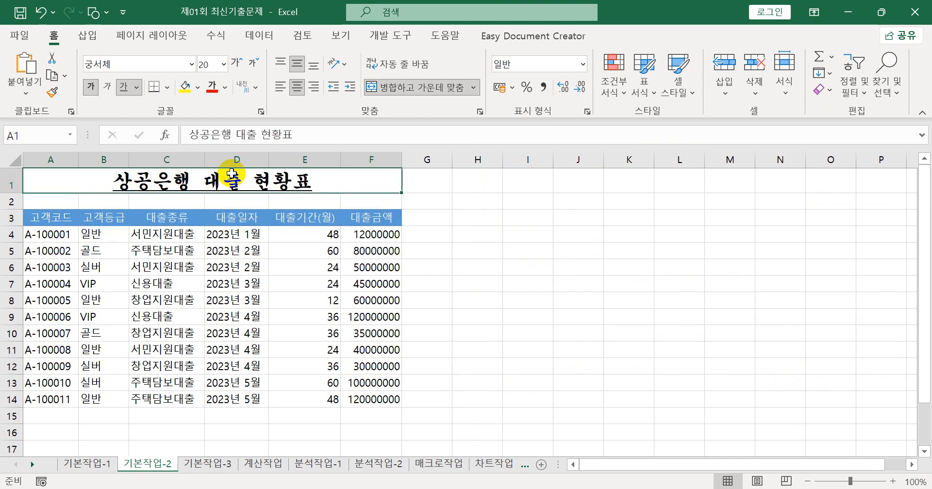
{"action": "left_click", "coordinate": [252, 133]}
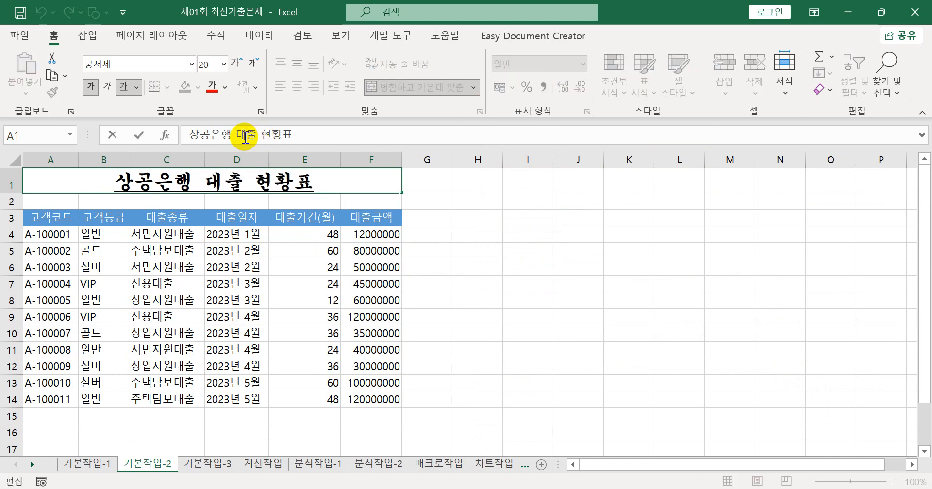
{"action": "left_click", "coordinate": [239, 135]}
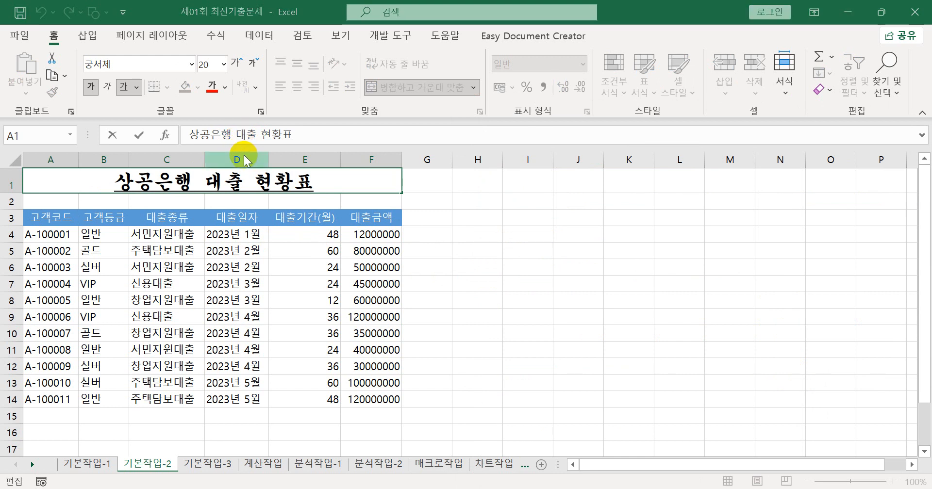
{"action": "key", "text": "Hangul_Hanja"}
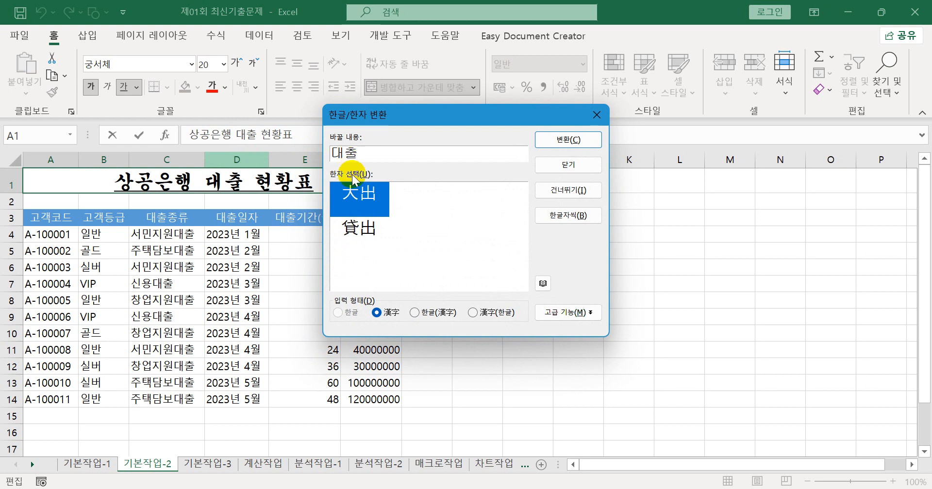
{"action": "left_click", "coordinate": [370, 239]}
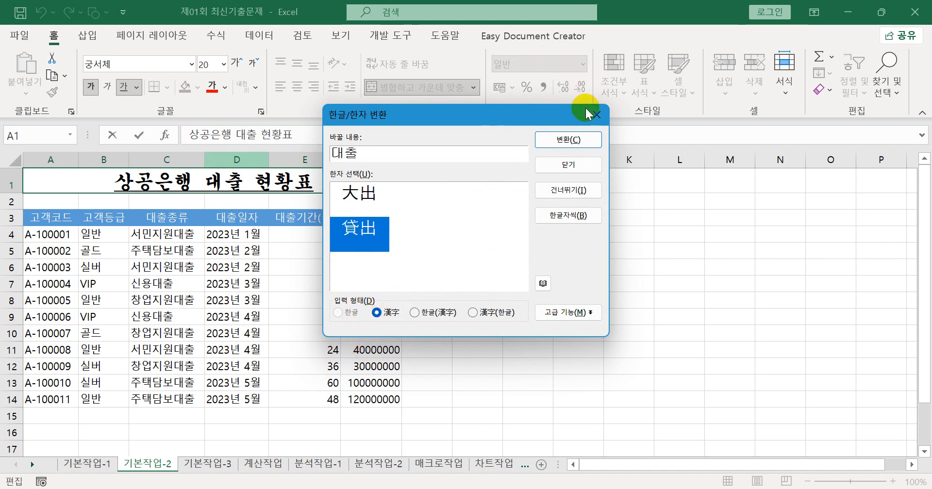
{"action": "left_click", "coordinate": [575, 145]}
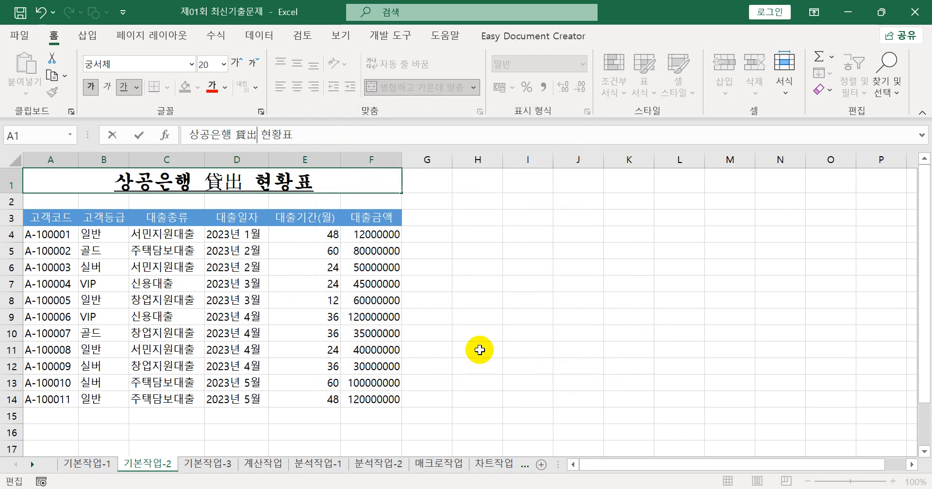
Apply the custom number format #,##0"원" to the loan amounts in F4:F14.
{"action": "left_click_drag", "start_coordinate": [365, 231], "coordinate": [394, 401]}
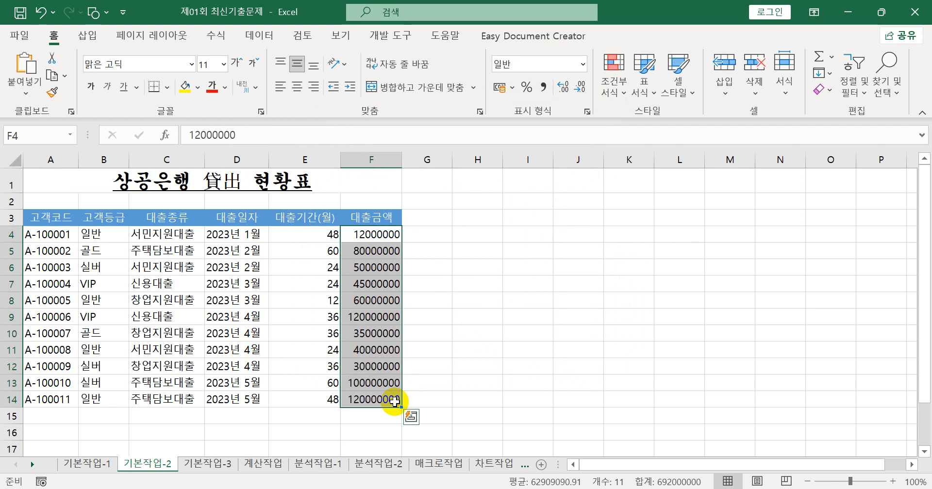
{"action": "right_click", "coordinate": [369, 332]}
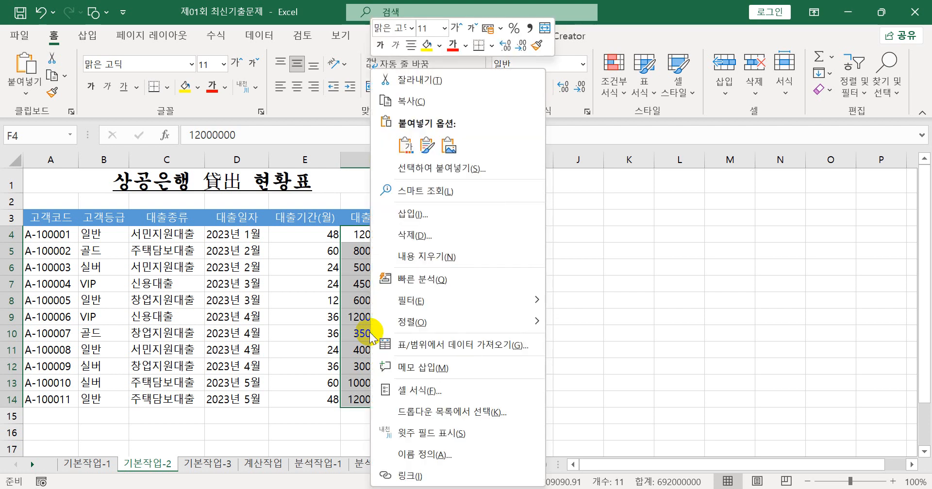
{"action": "left_click", "coordinate": [416, 387]}
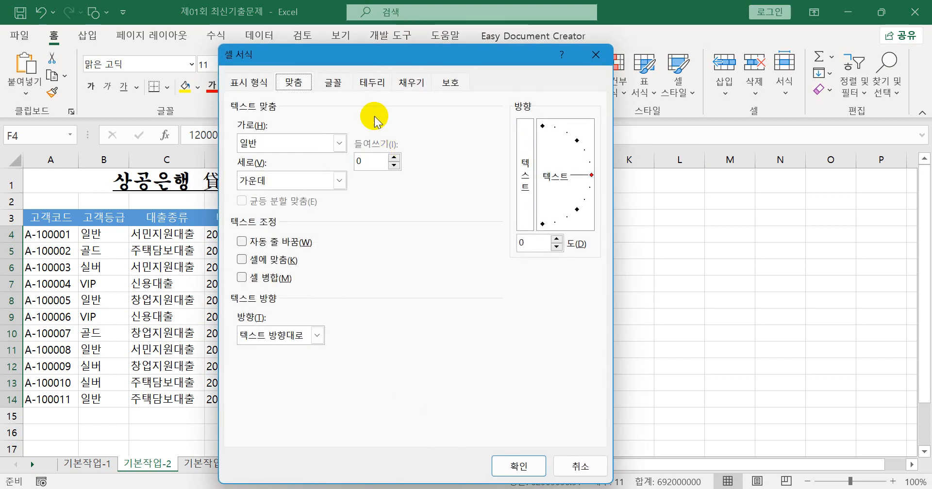
{"action": "left_click", "coordinate": [249, 81]}
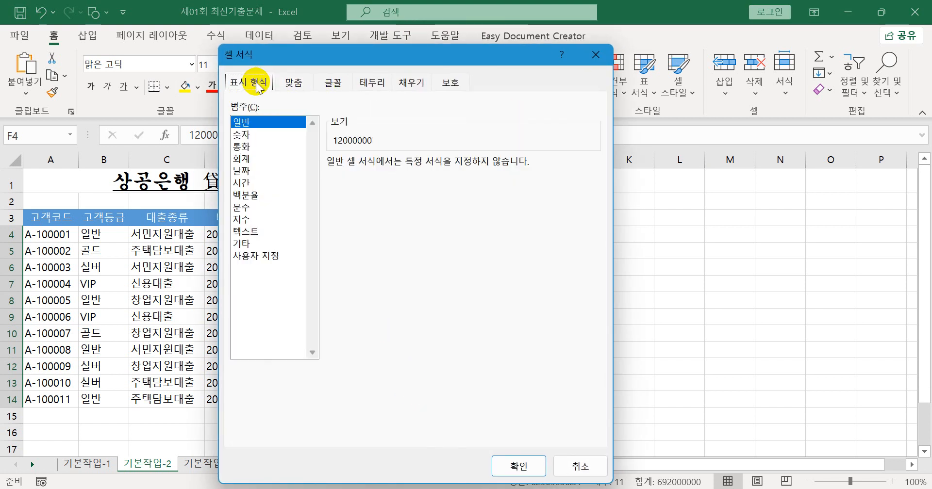
{"action": "left_click", "coordinate": [251, 256]}
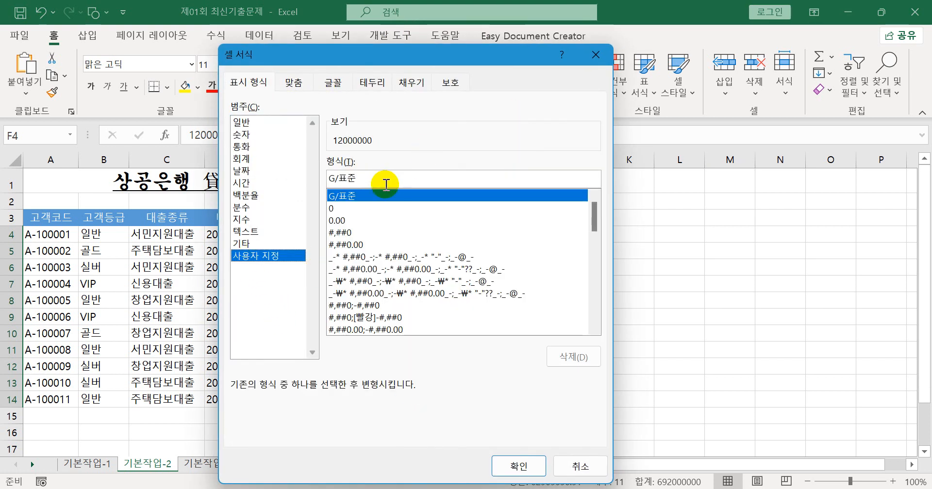
{"action": "left_click", "coordinate": [340, 236]}
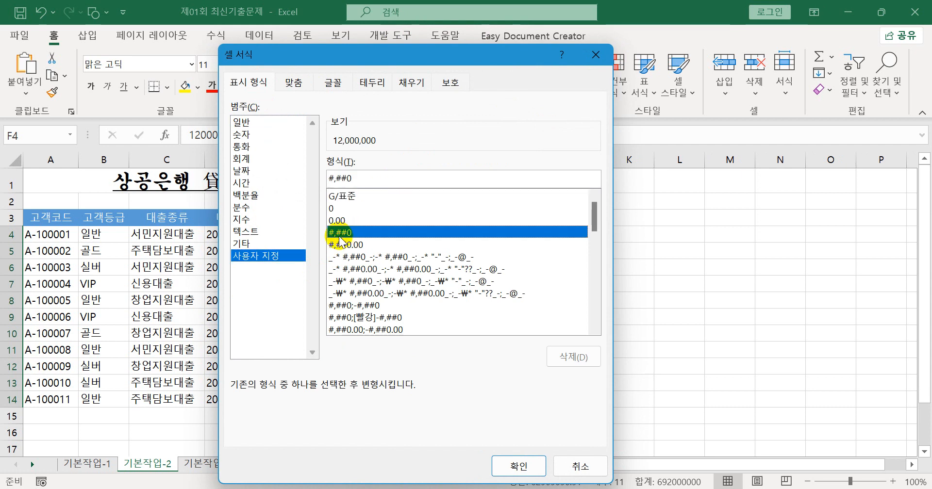
{"action": "left_click", "coordinate": [365, 176]}
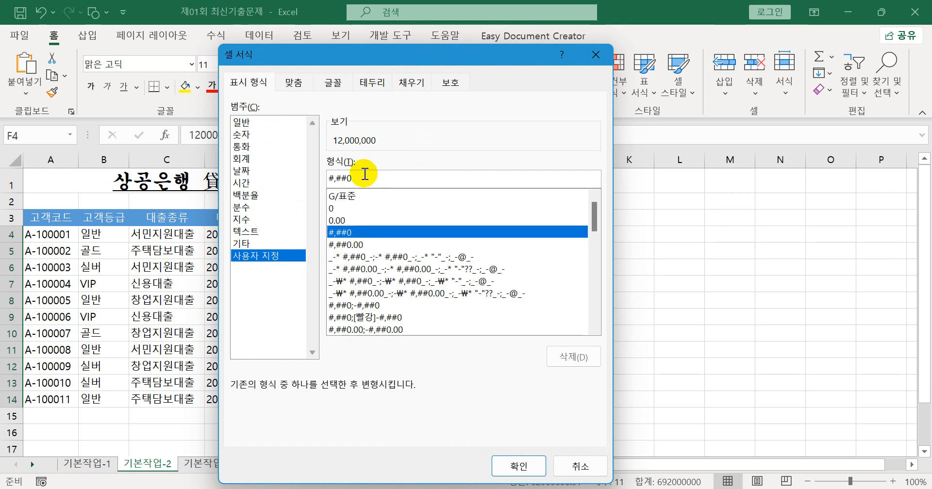
{"action": "type", "text": "\""}
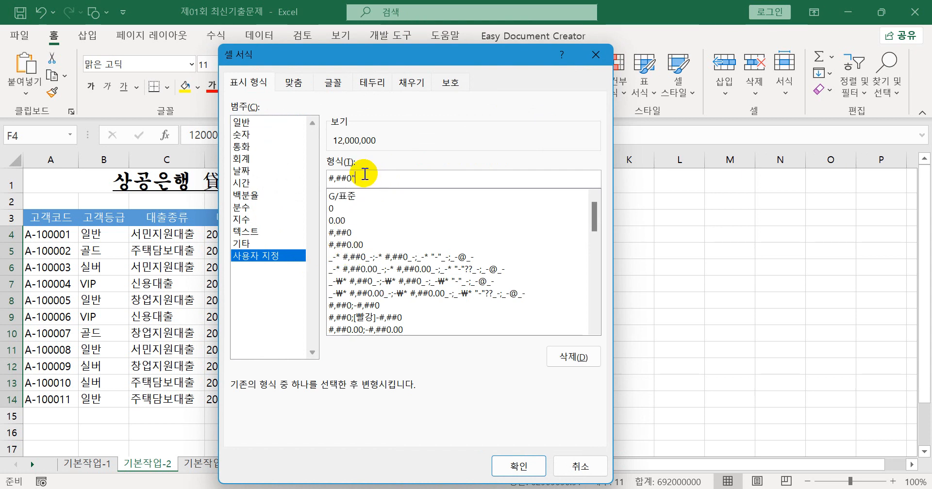
{"action": "type", "text": "원\""}
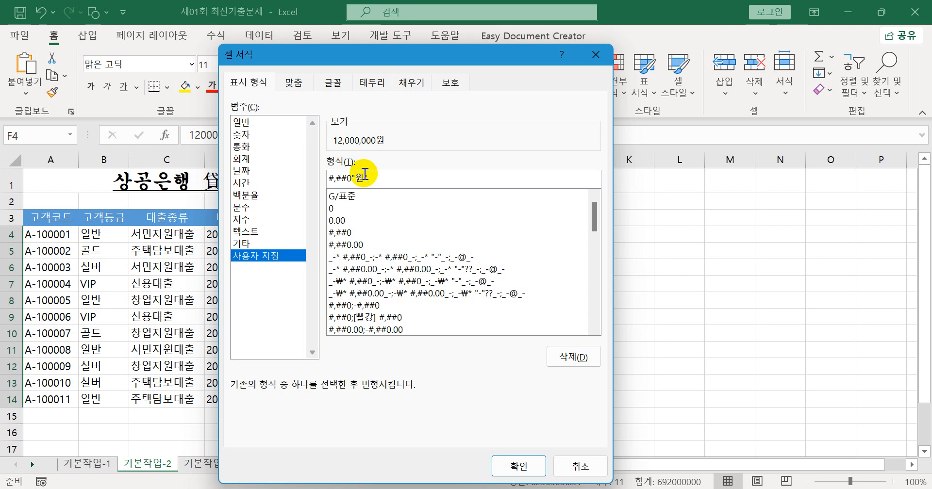
{"action": "left_click", "coordinate": [518, 467]}
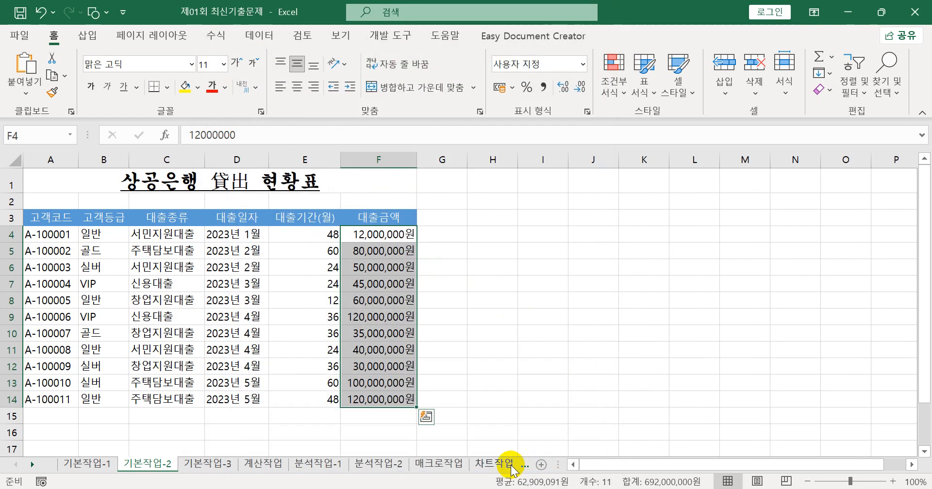
Apply all borders (모든 테두리) to the loan table range A3:F14.
{"action": "left_click", "coordinate": [48, 221]}
{"action": "left_click", "coordinate": [394, 401], "text": "shift"}
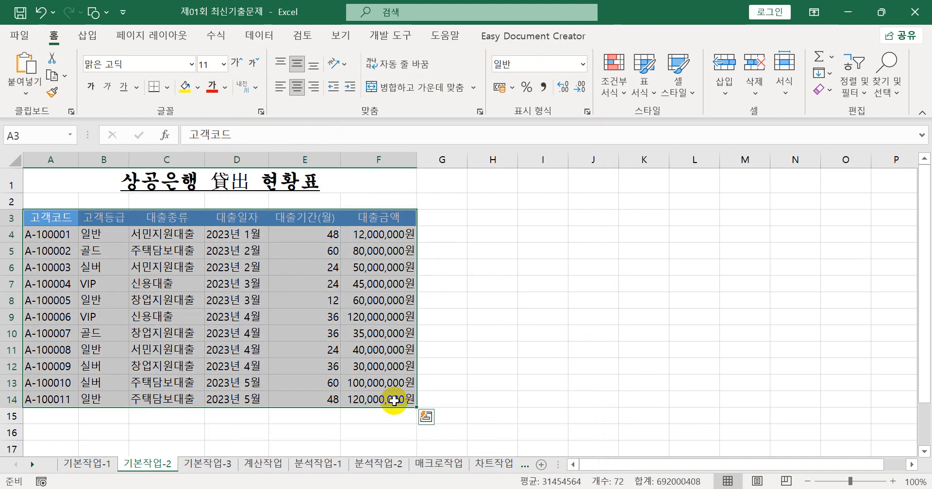
{"action": "left_click", "coordinate": [167, 89]}
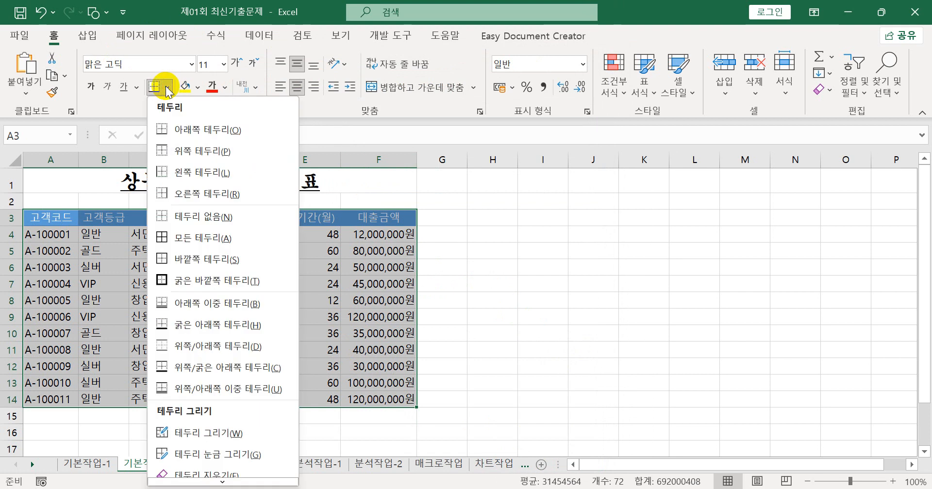
{"action": "left_click", "coordinate": [208, 238]}
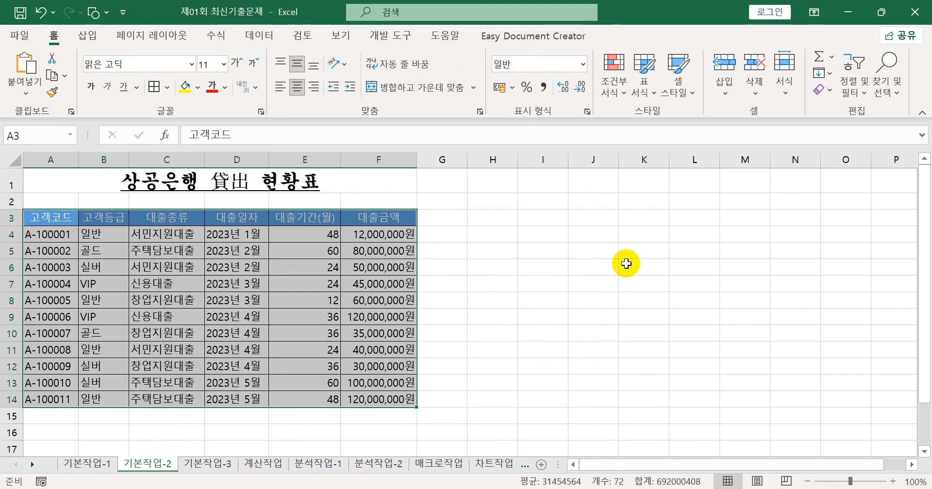
On the 기본작업-3 sheet, select B3 and start importing the text file 하프마라톤결과.
{"action": "left_click", "coordinate": [222, 467]}
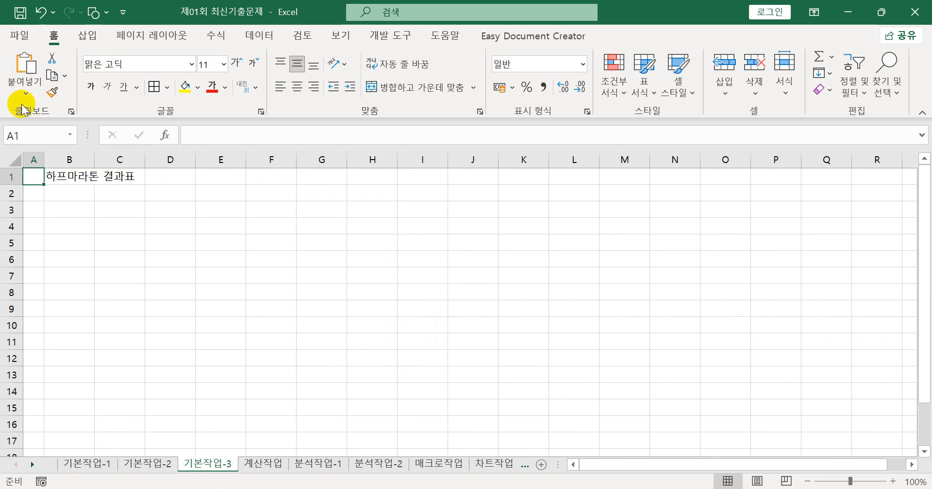
{"action": "left_click", "coordinate": [62, 212]}
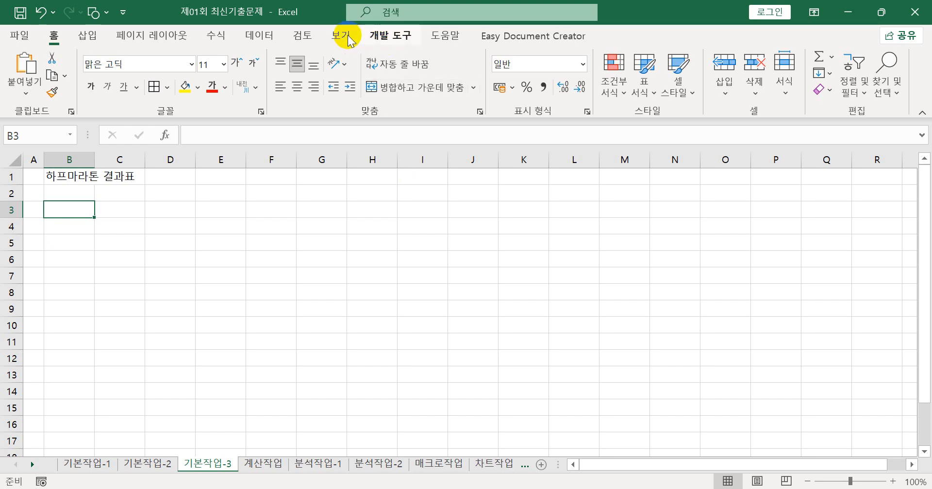
{"action": "left_click", "coordinate": [256, 37]}
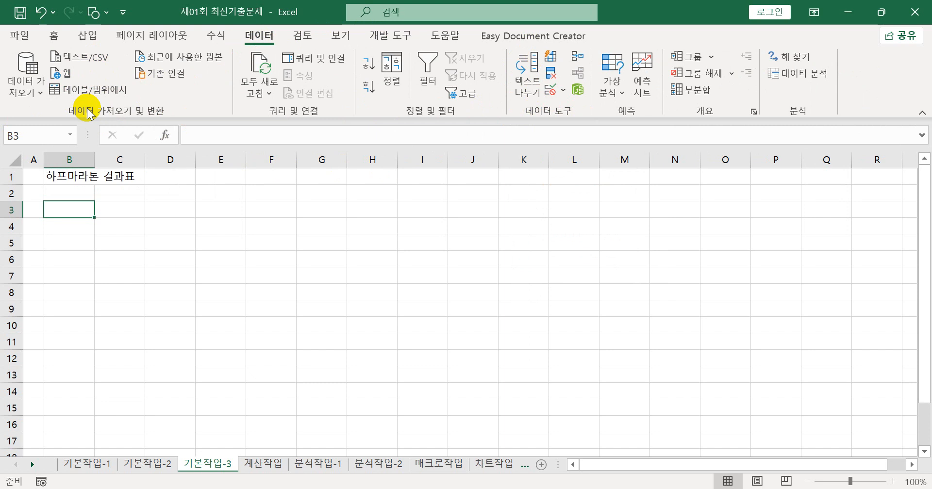
{"action": "left_click", "coordinate": [83, 60]}
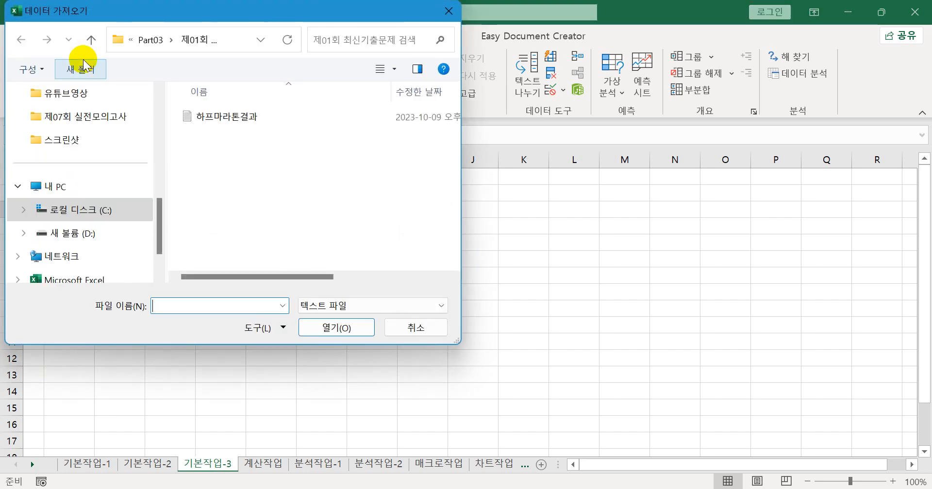
{"action": "double_click", "coordinate": [202, 116]}
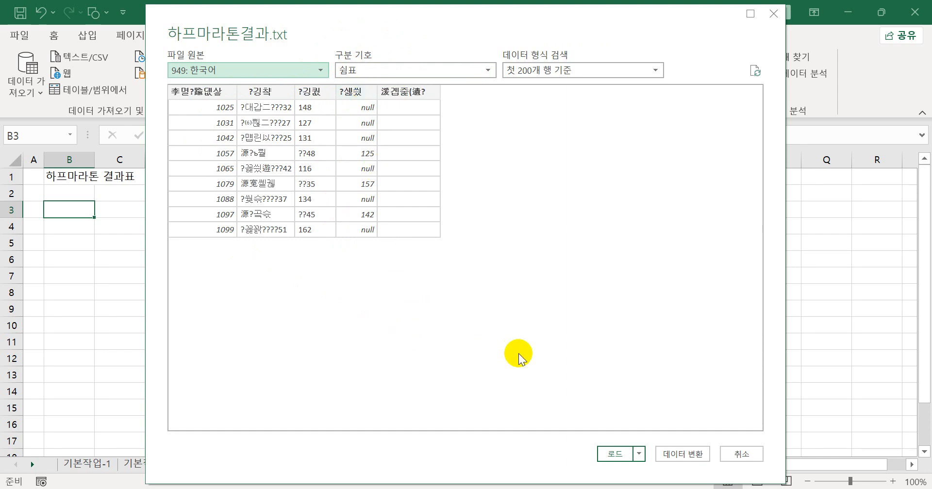
Load the comma-delimited marathon data as a table into the existing worksheet at cell B3.
{"action": "left_click", "coordinate": [639, 455]}
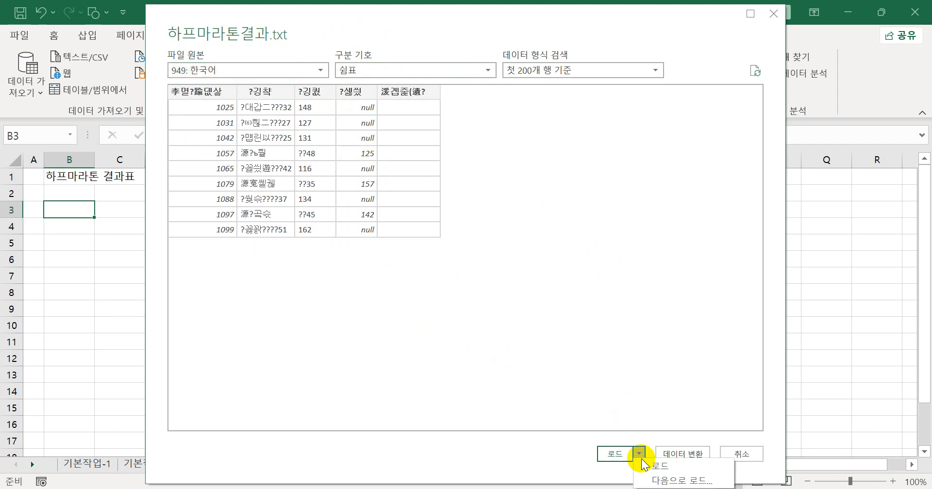
{"action": "left_click", "coordinate": [668, 481]}
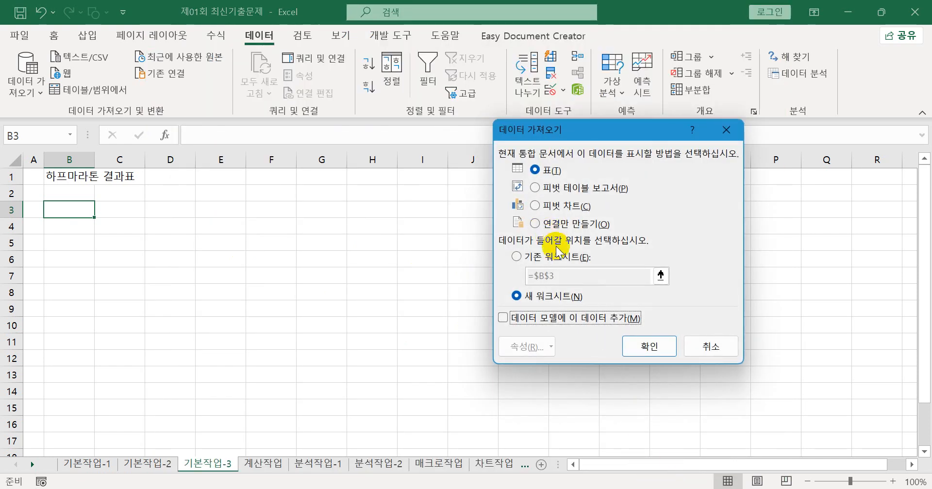
{"action": "left_click", "coordinate": [516, 256]}
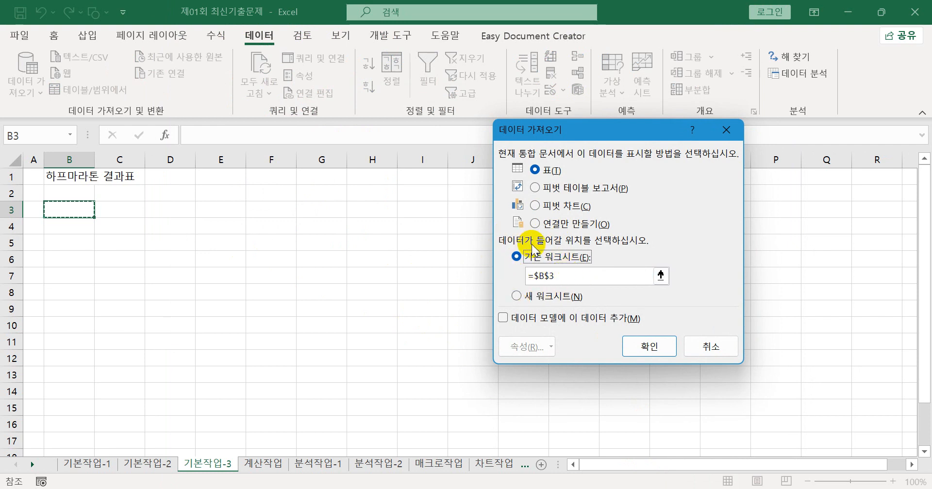
{"action": "left_click", "coordinate": [650, 348]}
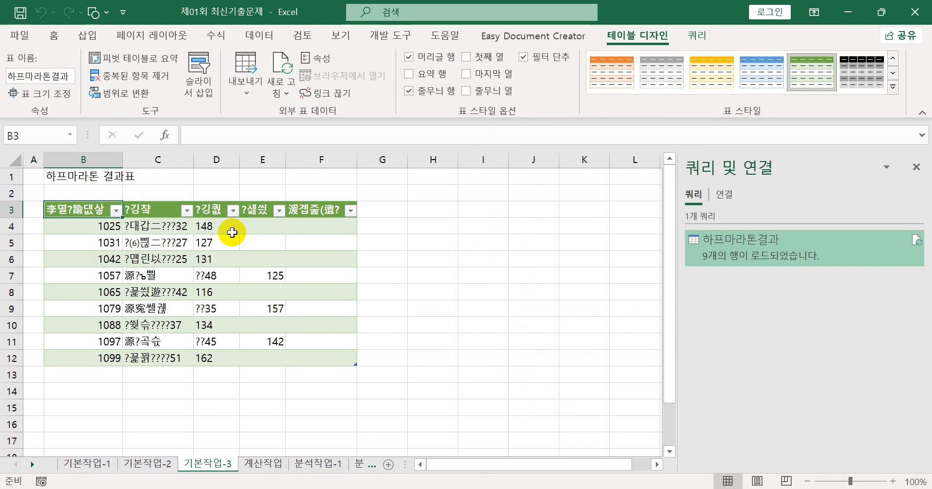
{"action": "left_click", "coordinate": [145, 227]}
{"action": "left_click", "coordinate": [141, 243]}
{"action": "left_click", "coordinate": [152, 323]}
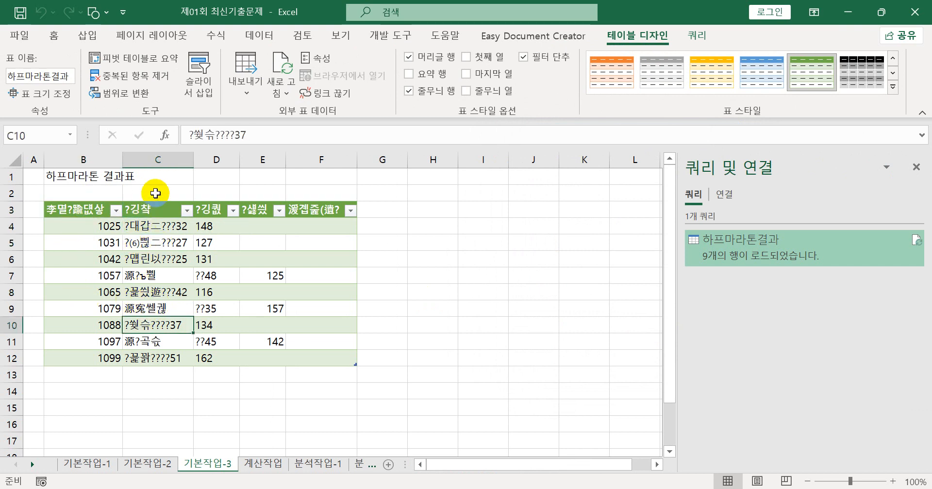
Go to the 계산작업 sheet and close the 쿼리 및 연결 pane.
{"action": "left_click", "coordinate": [261, 465]}
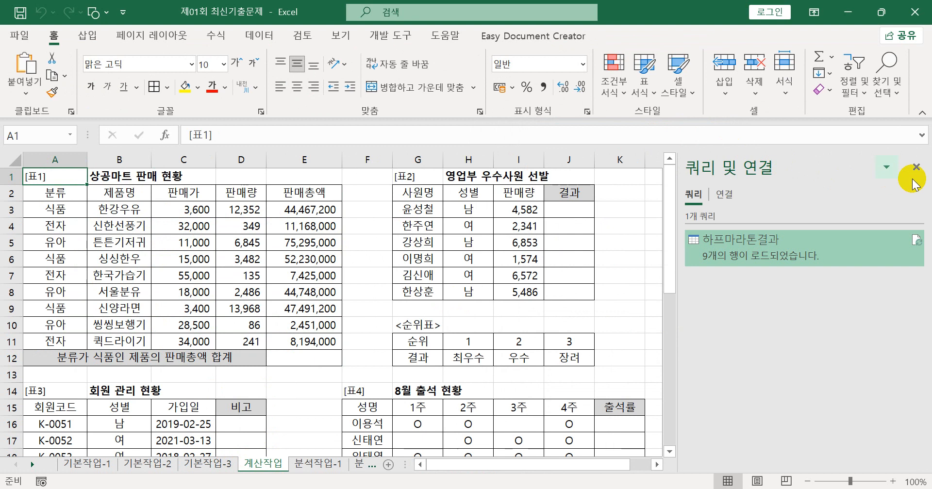
{"action": "left_click", "coordinate": [723, 194]}
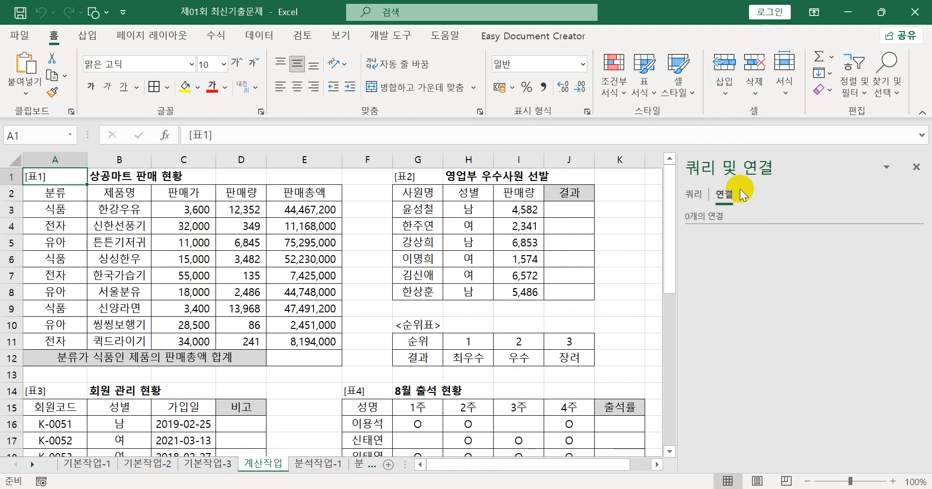
{"action": "left_click", "coordinate": [916, 167]}
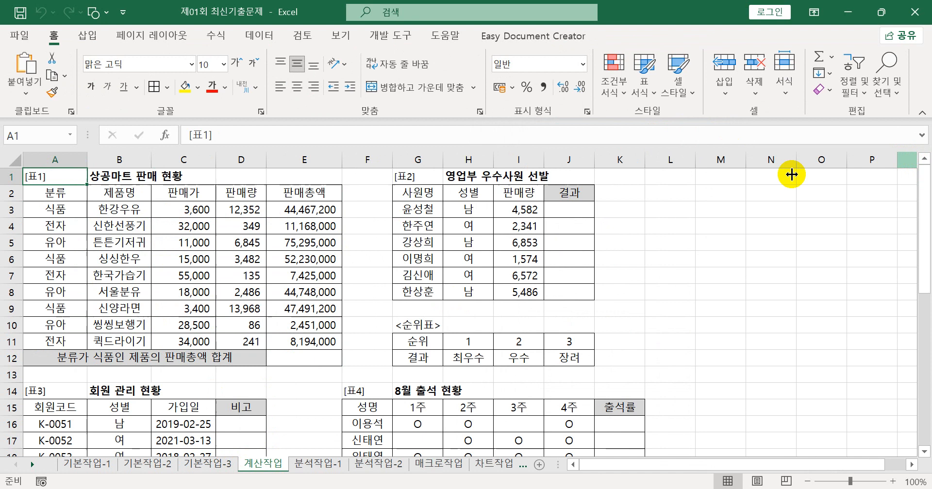
Enter =SUMIF(A3:A11,"식품",E3:E11) in E12 to total the sales of products classified as 식품.
{"action": "left_click", "coordinate": [316, 357]}
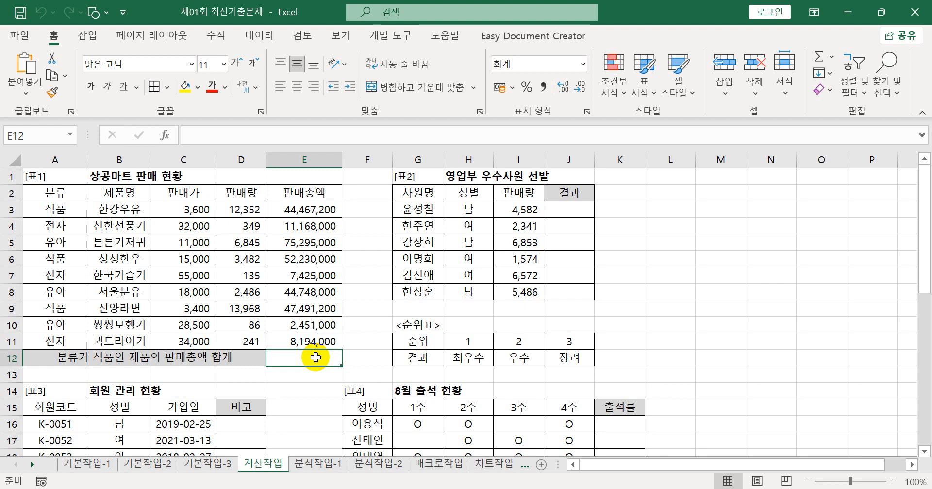
{"action": "type", "text": "="}
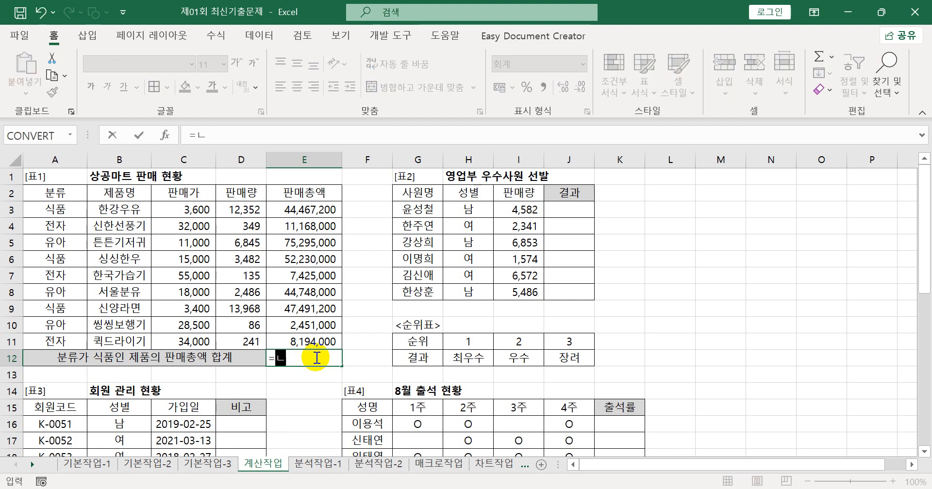
{"action": "type", "text": "sumif"}
{"action": "key", "text": "Tab"}
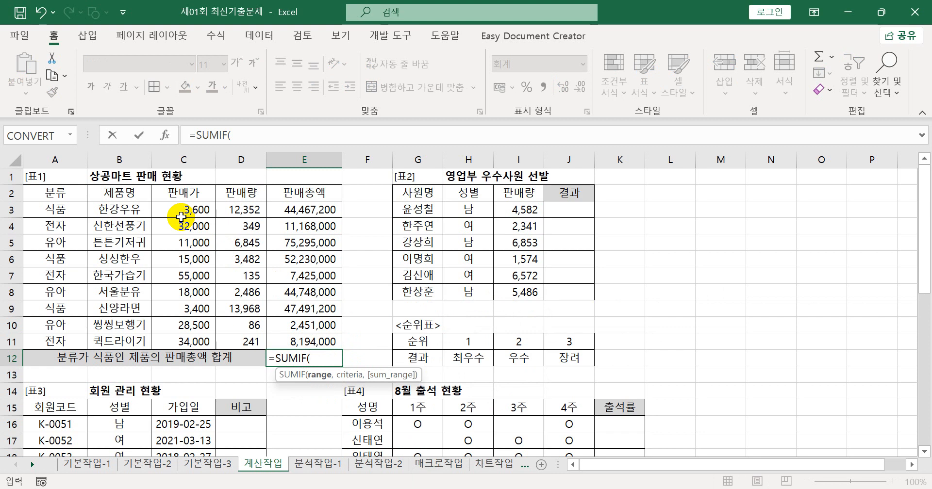
{"action": "left_click_drag", "start_coordinate": [78, 209], "coordinate": [63, 338]}
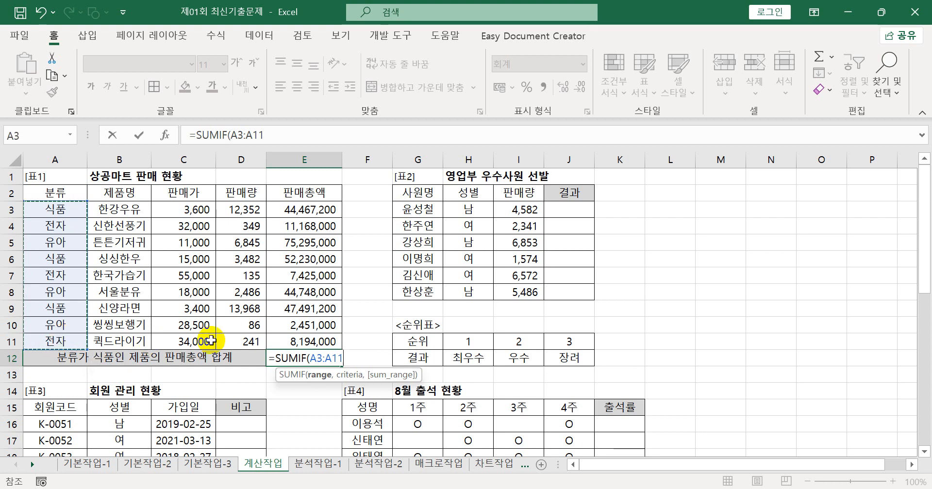
{"action": "type", "text": ",\""}
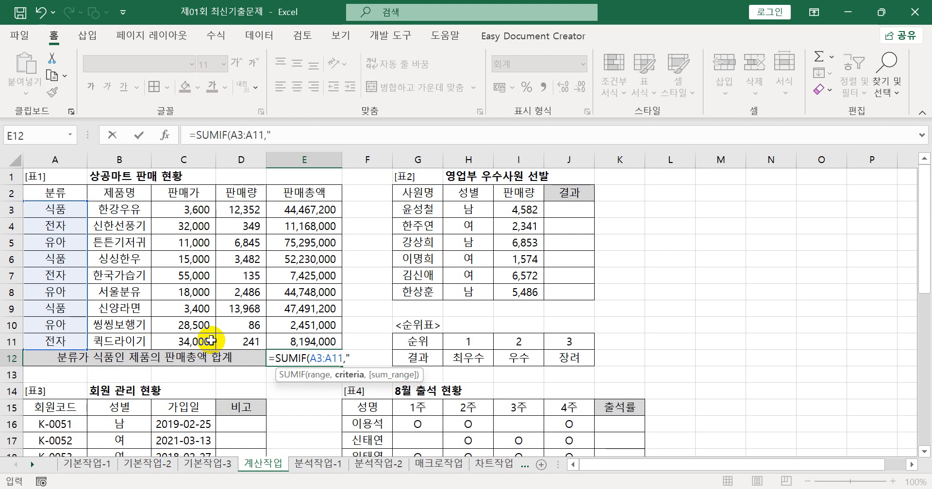
{"action": "type", "text": "식품\","}
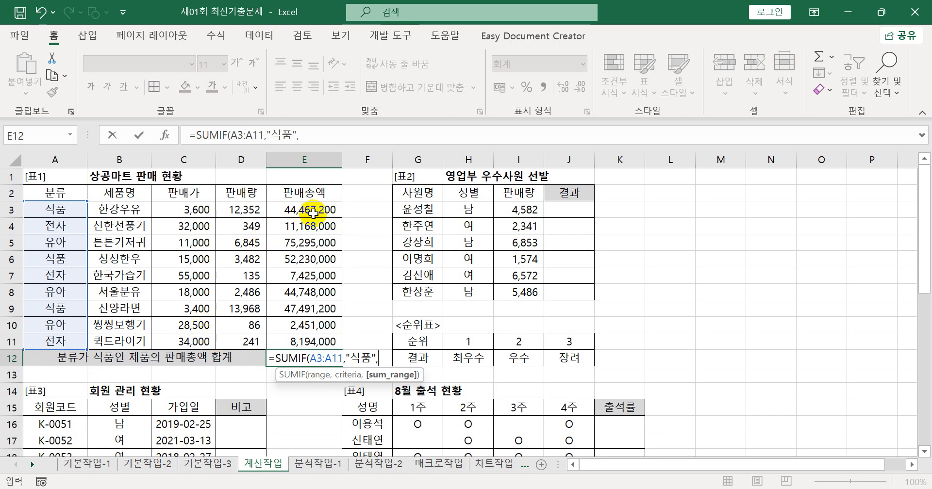
{"action": "left_click_drag", "start_coordinate": [316, 204], "coordinate": [314, 340]}
{"action": "type", "text": ")"}
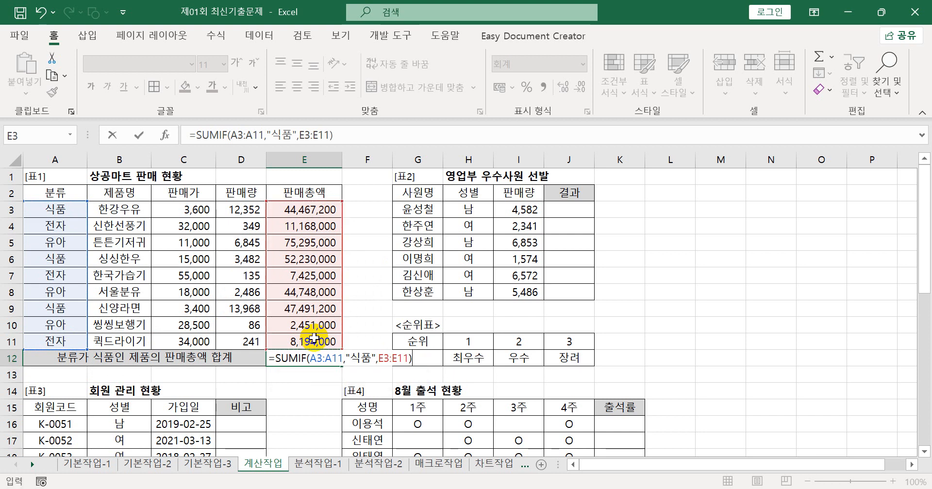
{"action": "key", "text": "Return"}
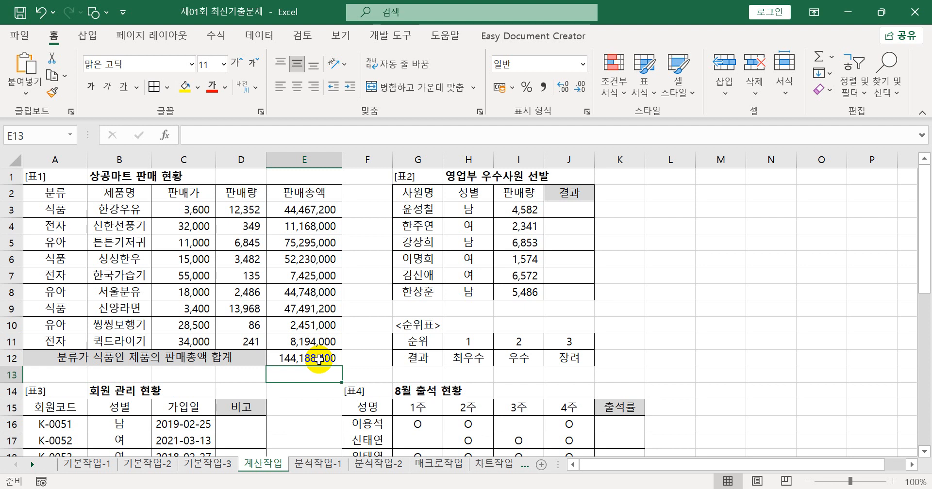
{"action": "left_click", "coordinate": [319, 359]}
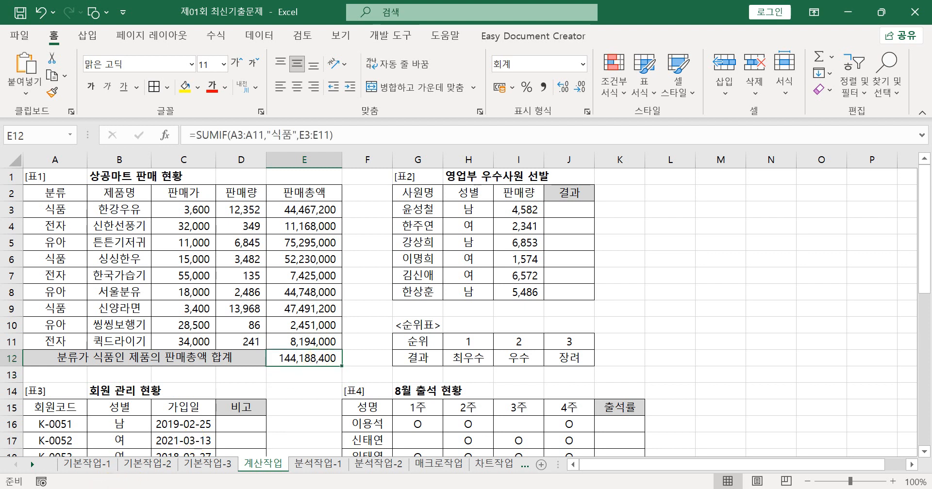
Open 메모장 (Notepad) from Windows, add a new blank note tab, and return to the Excel workbook.
{"action": "key", "text": "super+s"}
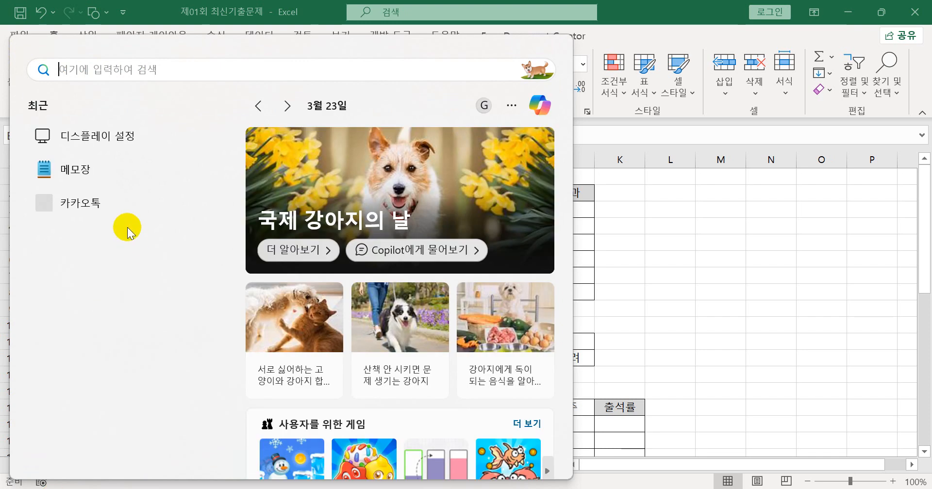
{"action": "left_click", "coordinate": [555, 19]}
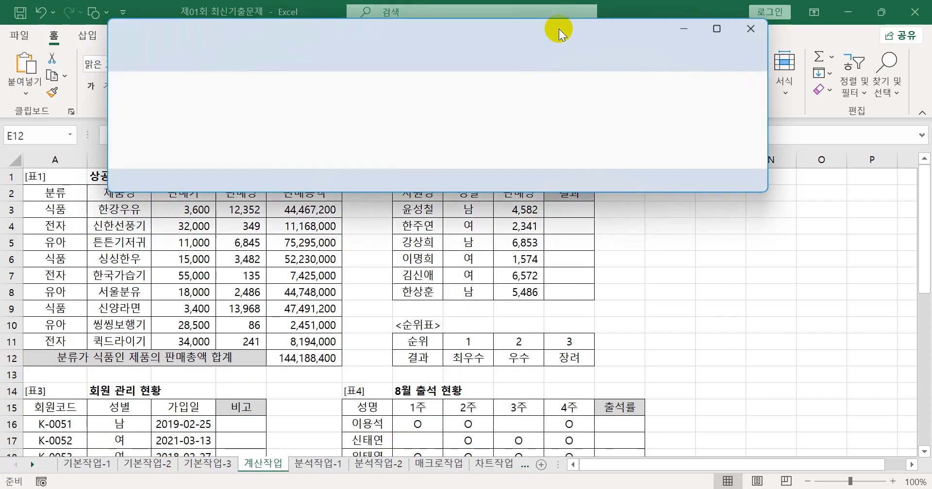
{"action": "left_click", "coordinate": [630, 37]}
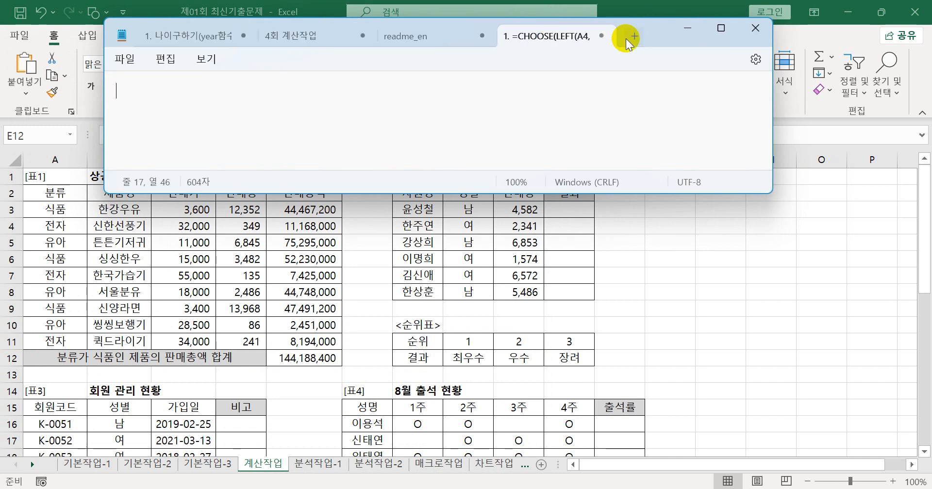
{"action": "left_click_drag", "start_coordinate": [643, 29], "coordinate": [703, 219]}
{"action": "left_click", "coordinate": [375, 185]}
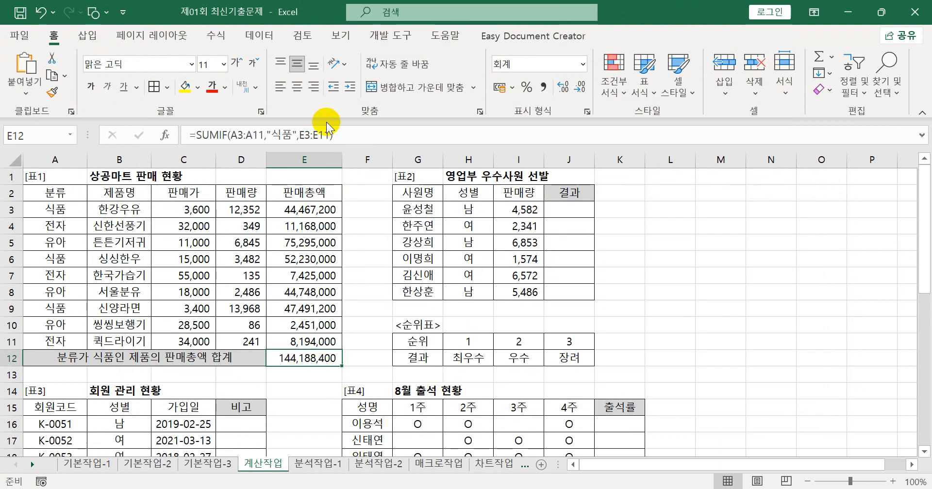
Copy the SUMIF formula from E12 into the blank 메모장 note as item 1, and return to the worksheet.
{"action": "left_click_drag", "start_coordinate": [347, 130], "coordinate": [154, 151]}
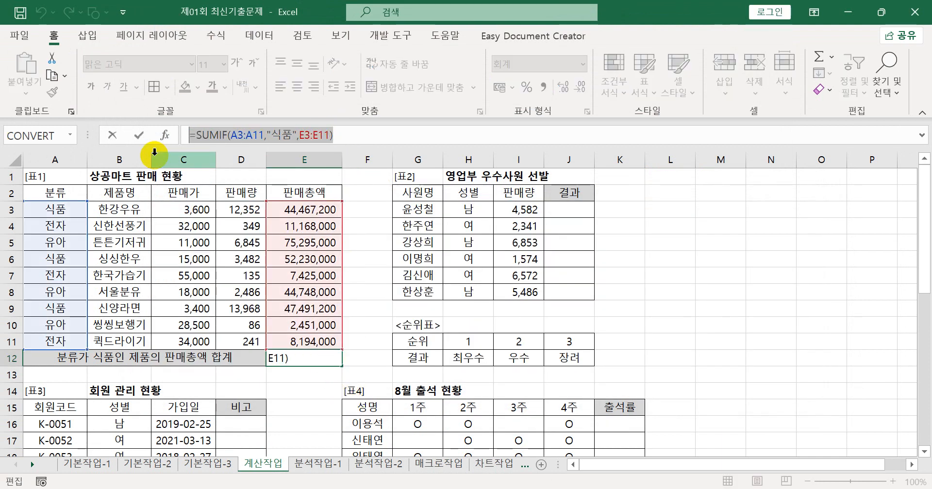
{"action": "key", "text": "ctrl+c"}
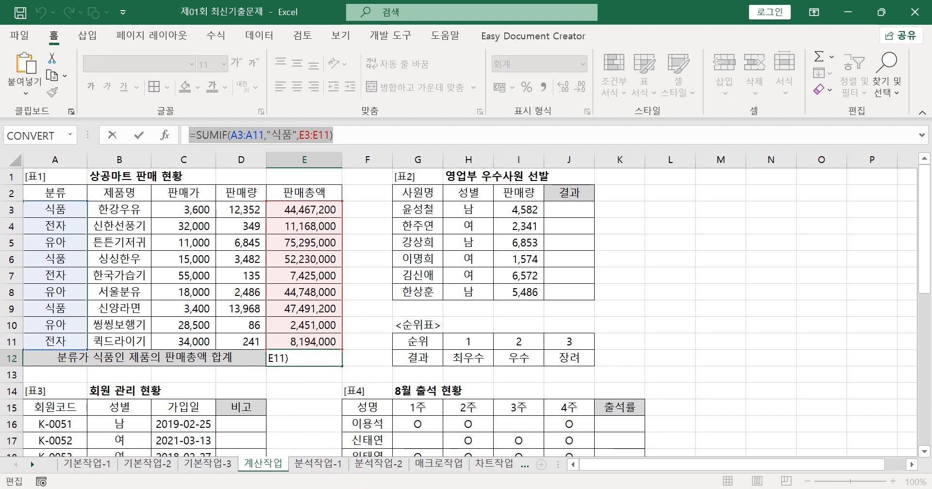
{"action": "left_click", "coordinate": [360, 488]}
{"action": "type", "text": "1."}
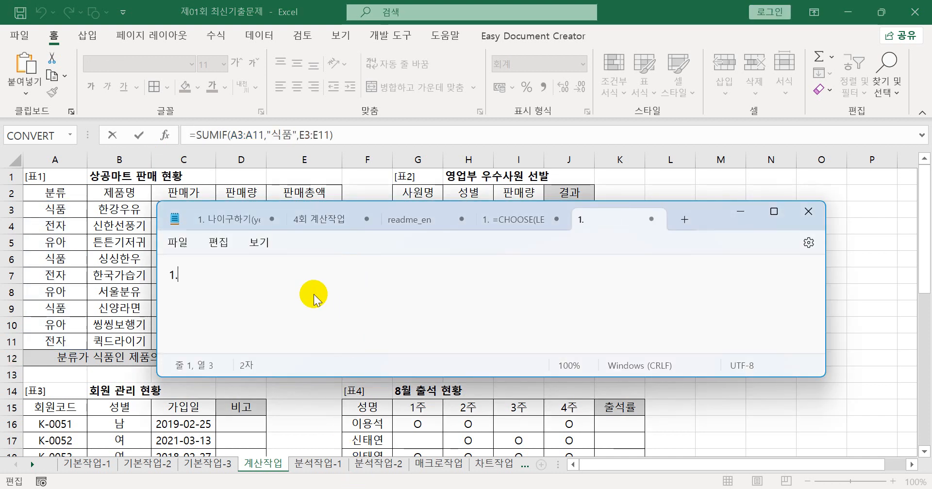
{"action": "key", "text": "ctrl+v"}
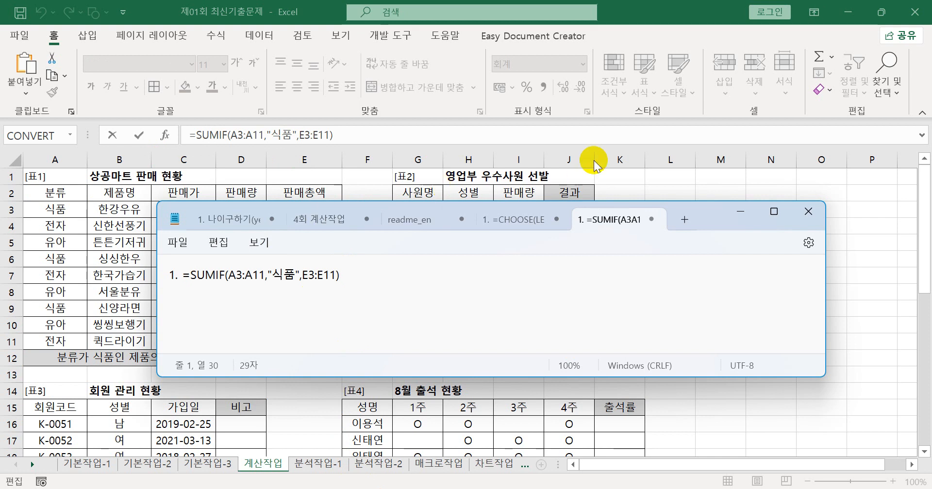
{"action": "left_click", "coordinate": [621, 128]}
{"action": "key", "text": "ctrl+Return"}
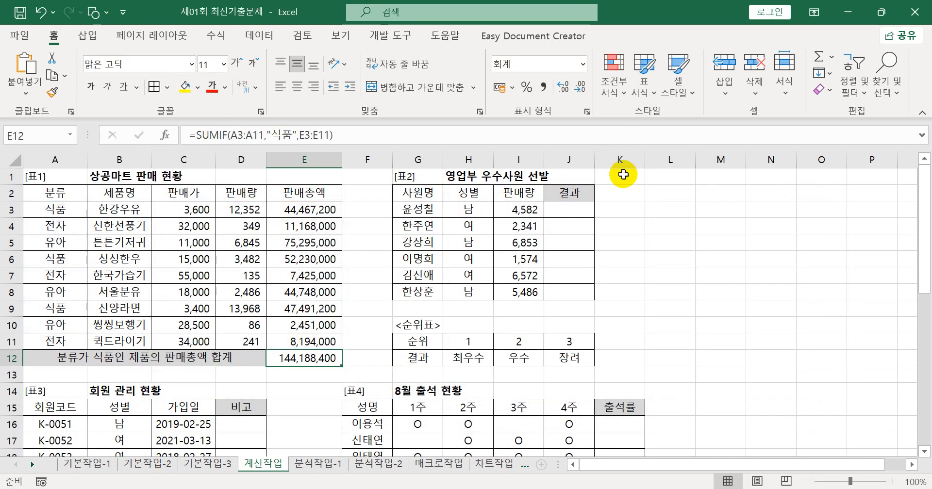
In J3 of the 영업부 우수사원 선발 table, start an HLOOKUP formula with RANK.EQ nested as its lookup value.
{"action": "left_click", "coordinate": [576, 211]}
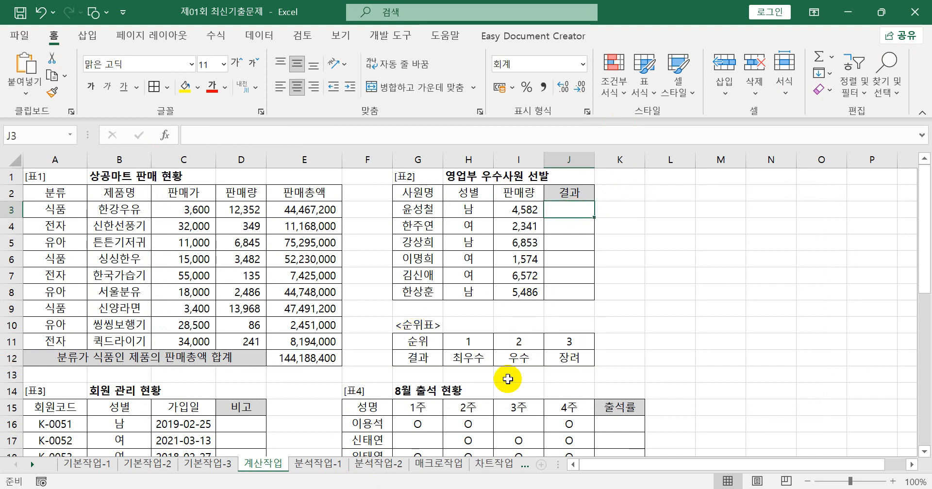
{"action": "left_click_drag", "start_coordinate": [468, 344], "coordinate": [587, 342]}
{"action": "left_click", "coordinate": [509, 343]}
{"action": "left_click", "coordinate": [564, 341]}
{"action": "left_click", "coordinate": [562, 208]}
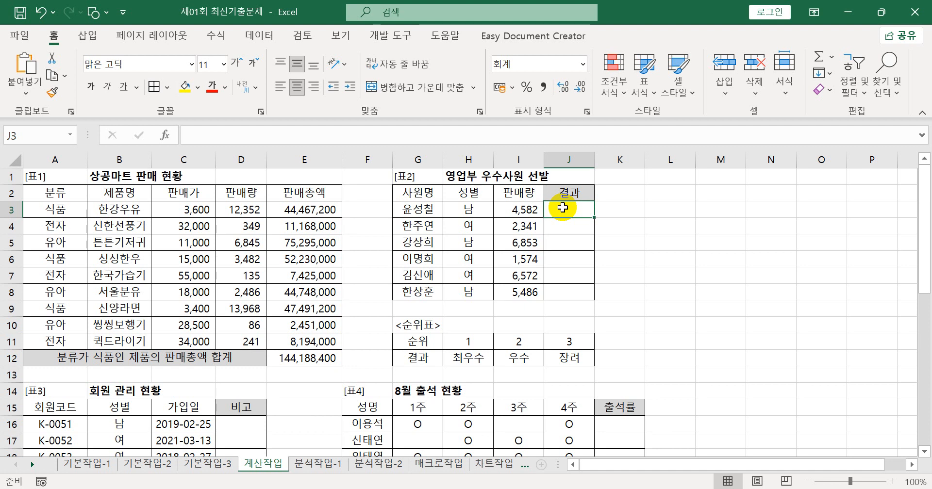
{"action": "type", "text": "="}
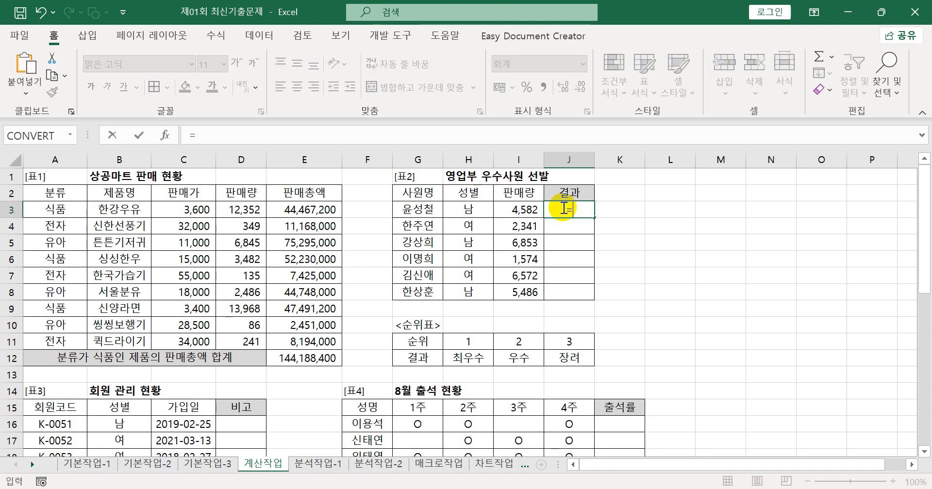
{"action": "type", "text": "hl"}
{"action": "key", "text": "Tab"}
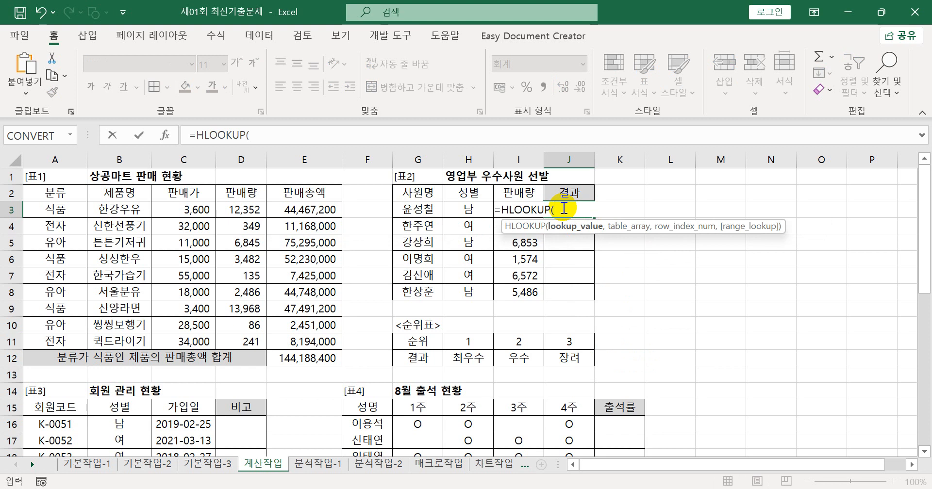
{"action": "type", "text": "ran"}
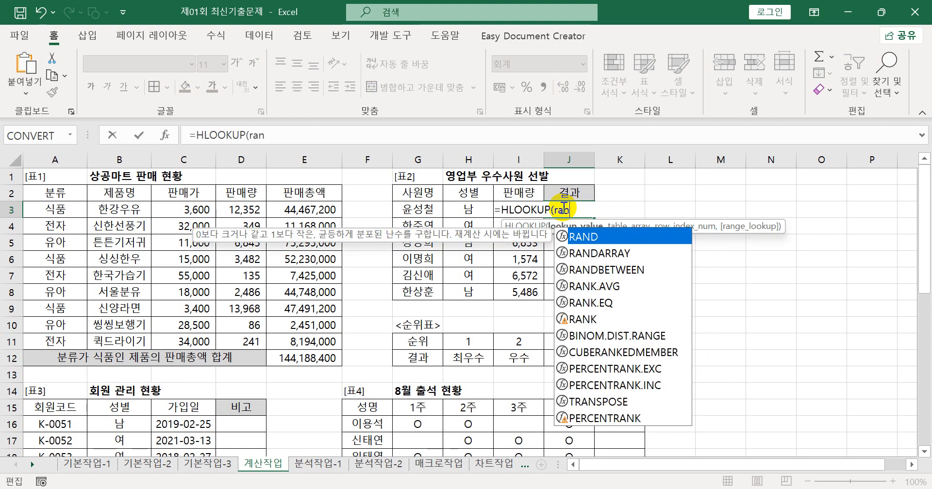
{"action": "key", "text": "Down"}
{"action": "key", "text": "Down"}
{"action": "key", "text": "Down"}
{"action": "key", "text": "Down"}
{"action": "key", "text": "Tab"}
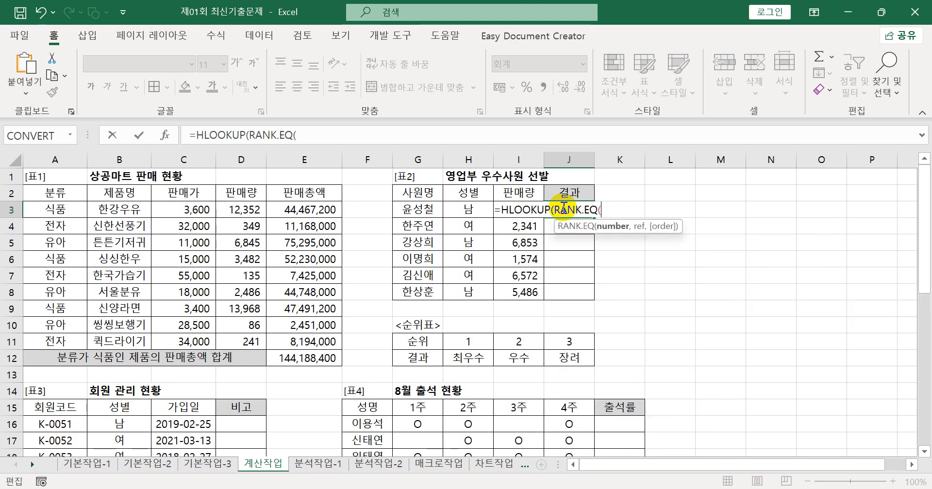
Complete the nested RANK.EQ to rank I3 within the absolute range $I$3:$I$8.
{"action": "left_click", "coordinate": [517, 190]}
{"action": "key", "text": "Down"}
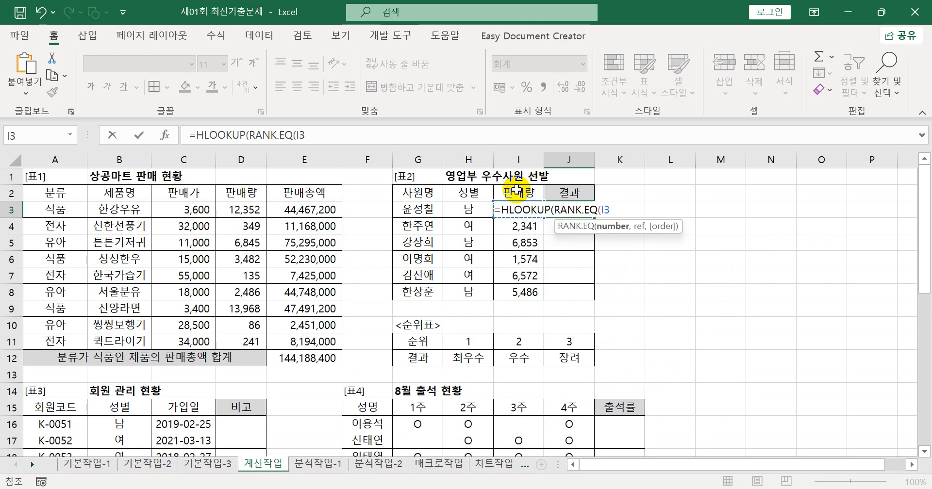
{"action": "type", "text": ","}
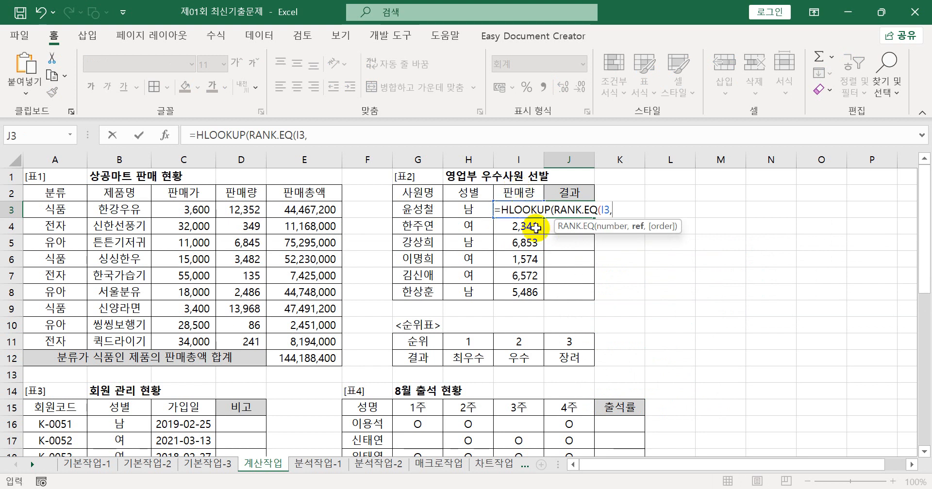
{"action": "left_click_drag", "start_coordinate": [536, 292], "coordinate": [525, 214]}
{"action": "key", "text": "F4"}
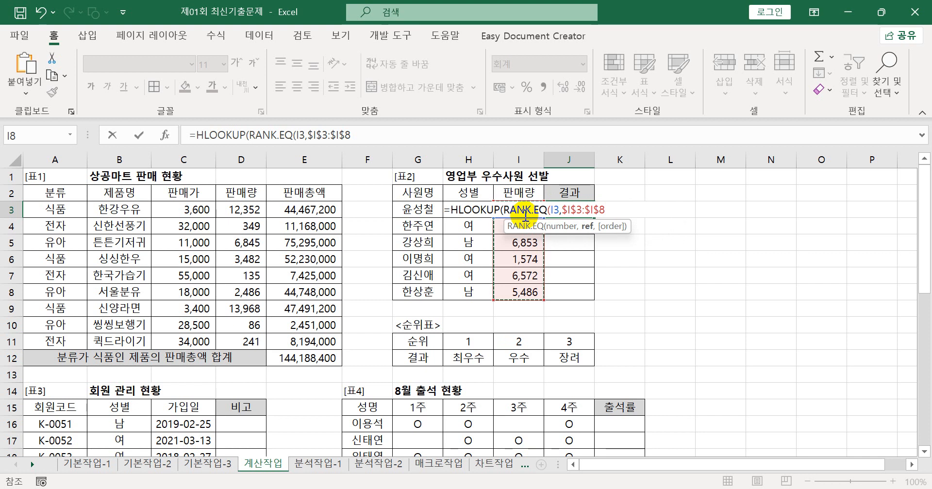
{"action": "type", "text": ")"}
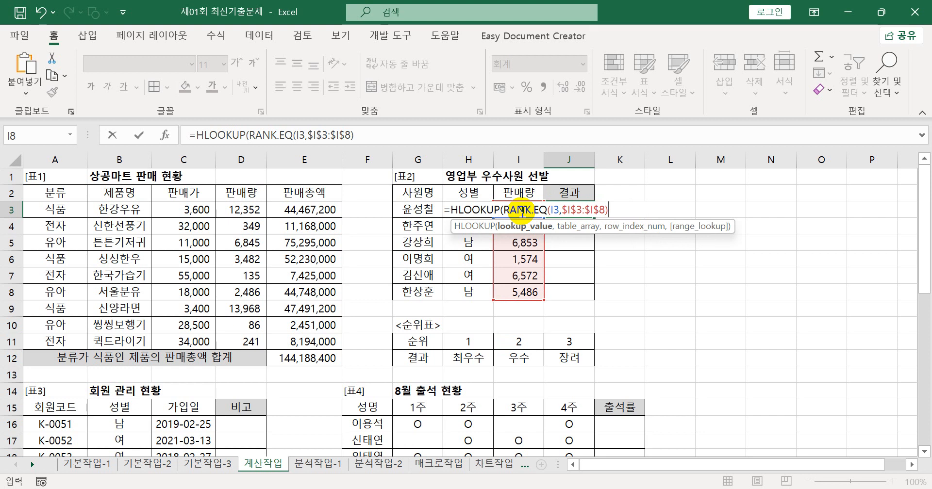
Finish J3's HLOOKUP with the 순위표 range $H$11:$J$12, row index 2 and exact match 0.
{"action": "type", "text": ","}
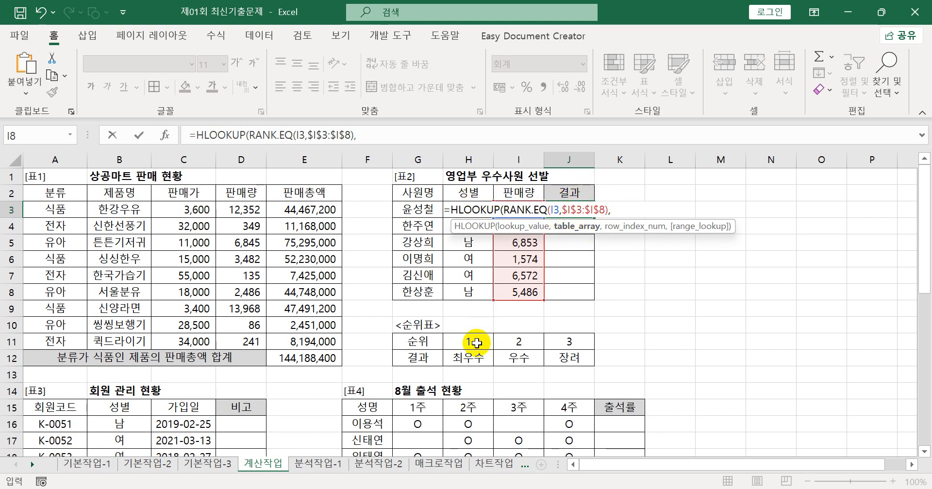
{"action": "left_click_drag", "start_coordinate": [476, 341], "coordinate": [547, 356]}
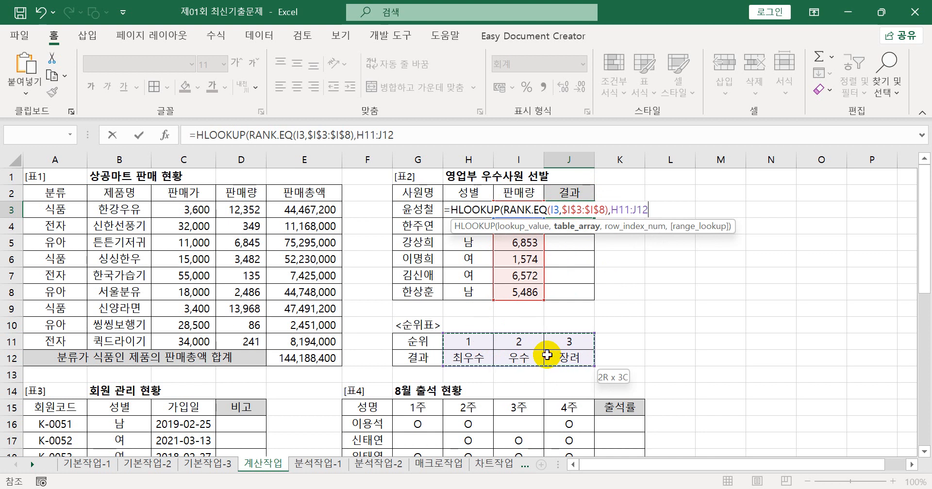
{"action": "left_click_drag", "start_coordinate": [547, 355], "coordinate": [547, 355]}
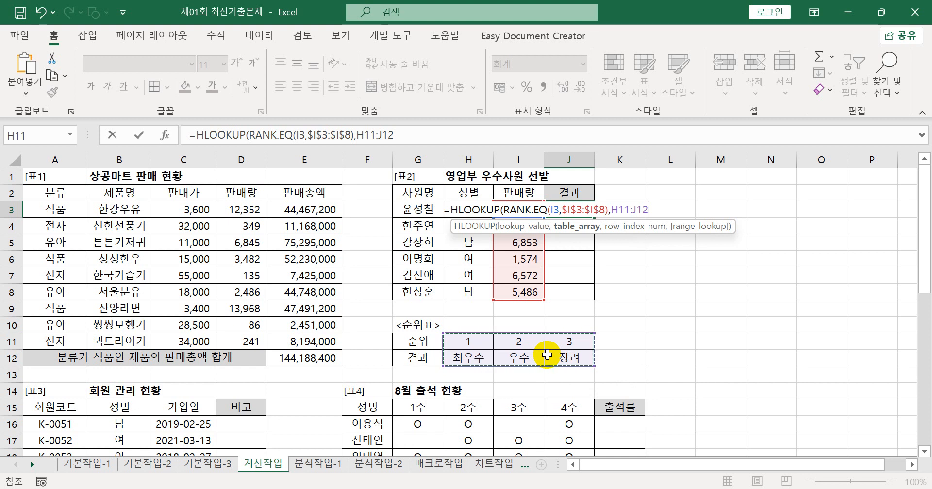
{"action": "key", "text": "F4"}
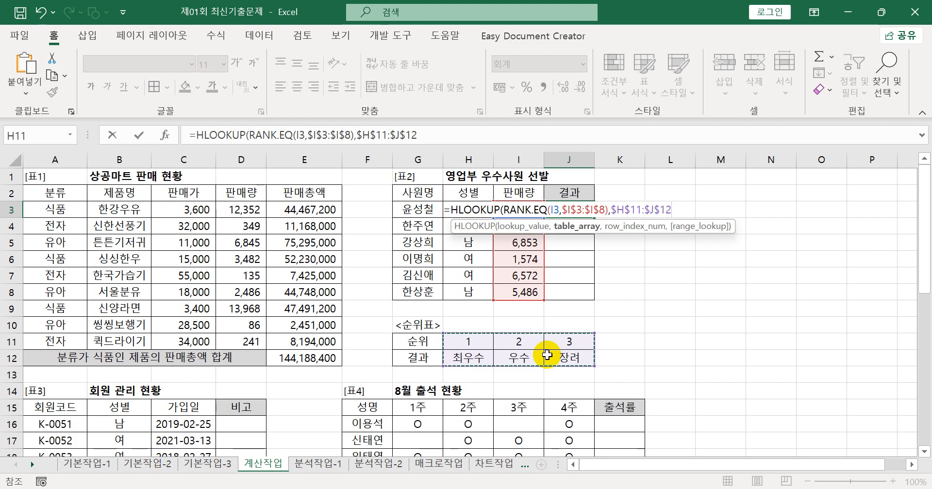
{"action": "type", "text": ","}
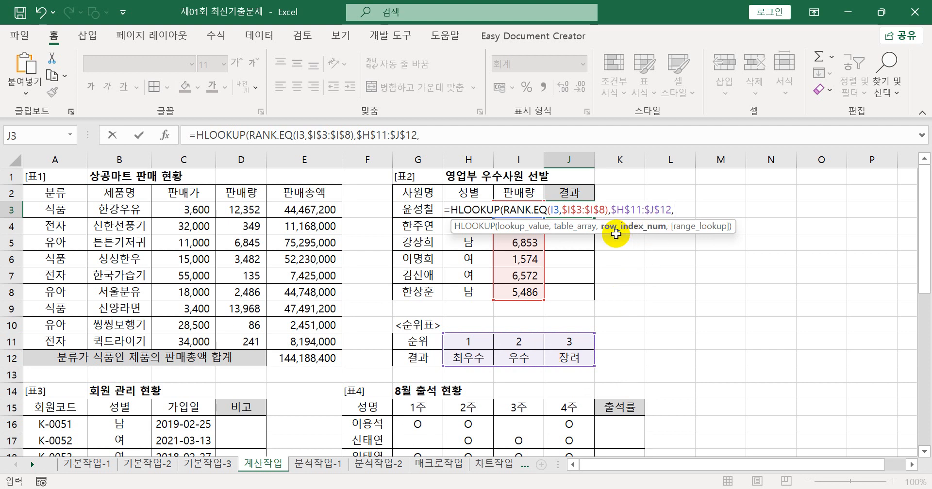
{"action": "type", "text": "2"}
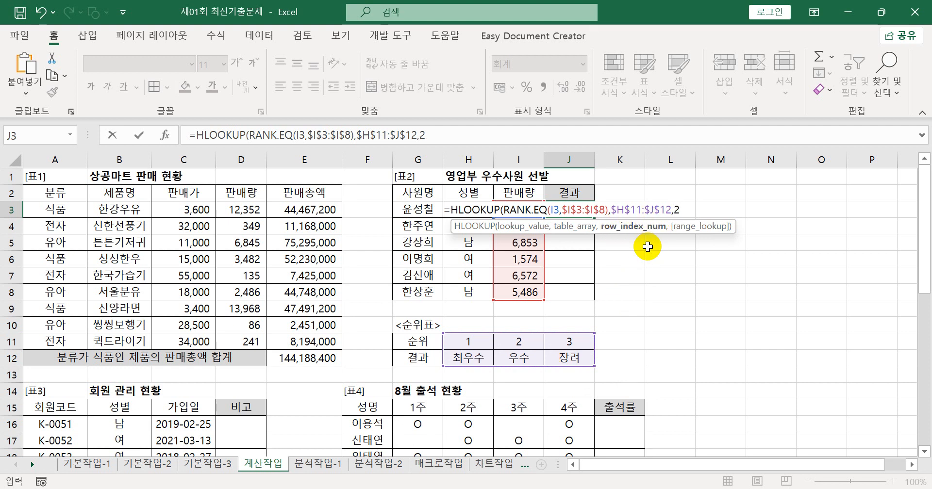
{"action": "type", "text": ","}
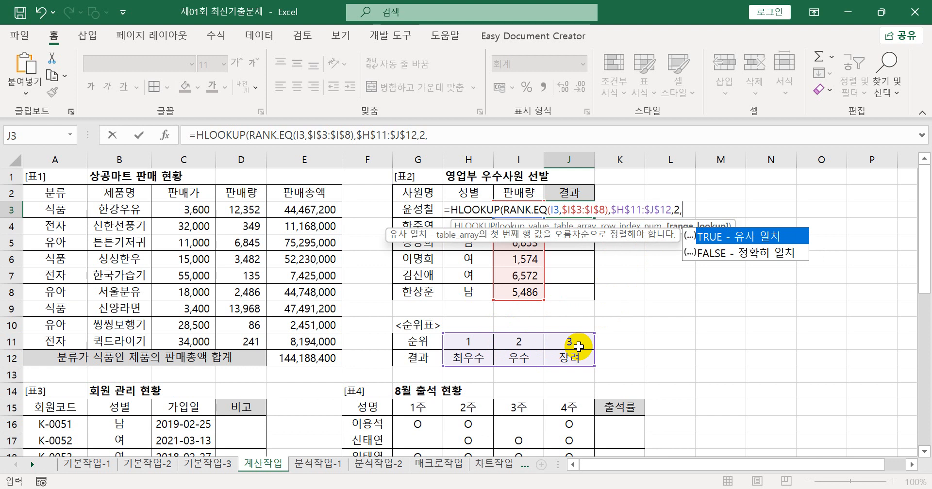
{"action": "type", "text": "0)"}
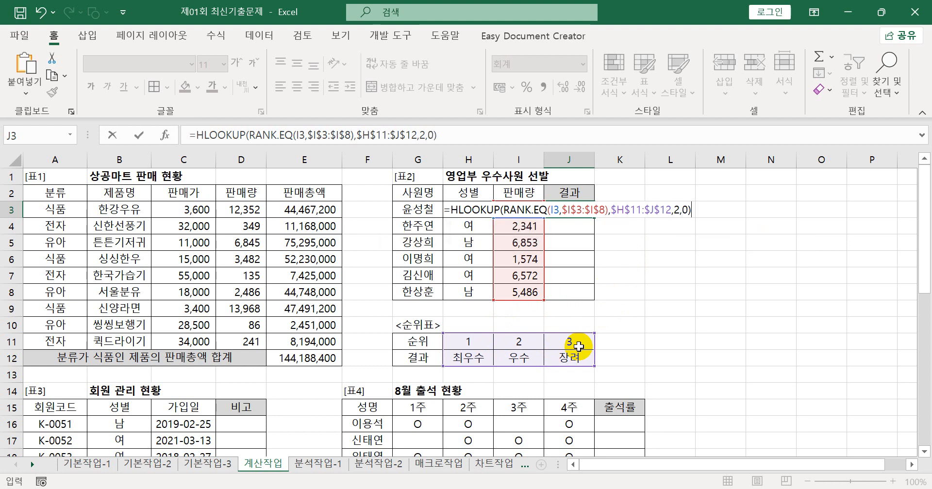
{"action": "key", "text": "Return"}
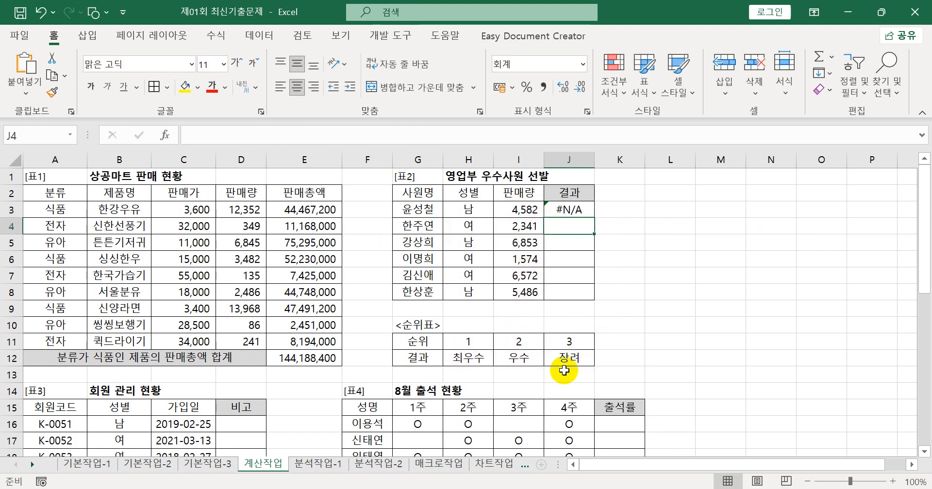
Fill the exact-match HLOOKUP formula from J3 down through J8.
{"action": "left_click", "coordinate": [573, 211]}
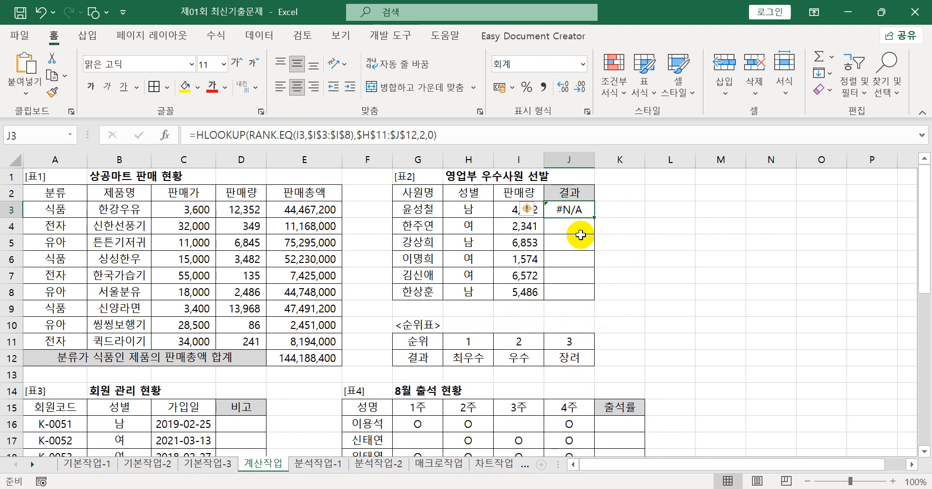
{"action": "left_click_drag", "start_coordinate": [594, 217], "coordinate": [597, 295]}
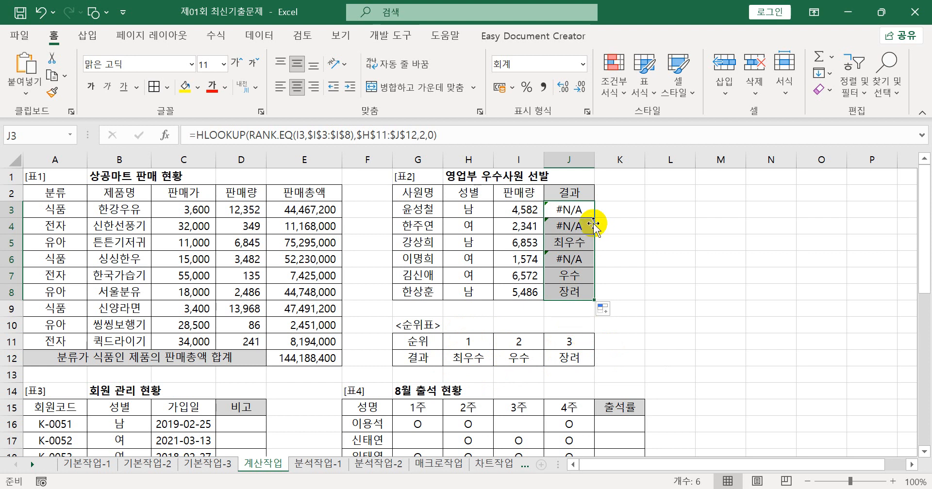
Change the last HLOOKUP argument in J3 to 1 for approximate match and fill the formula down through J8.
{"action": "left_click", "coordinate": [579, 207]}
{"action": "left_click", "coordinate": [434, 134]}
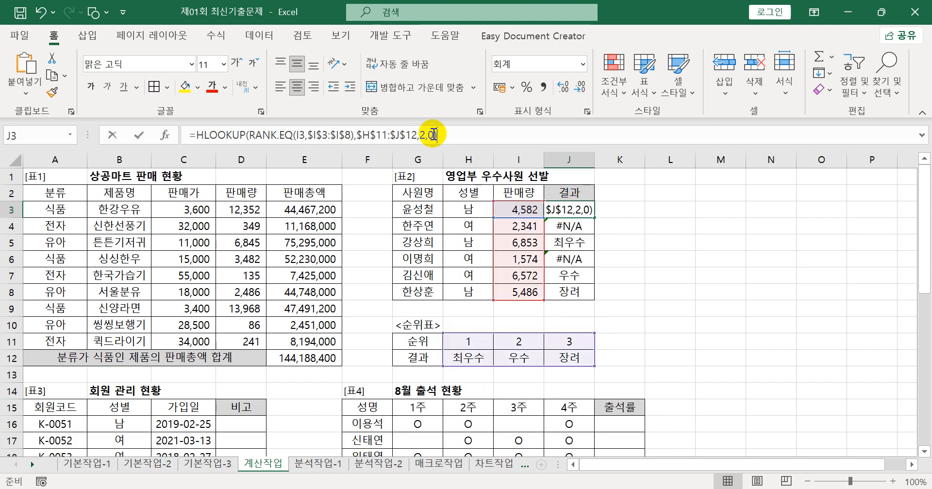
{"action": "key", "text": "BackSpace"}
{"action": "type", "text": "0"}
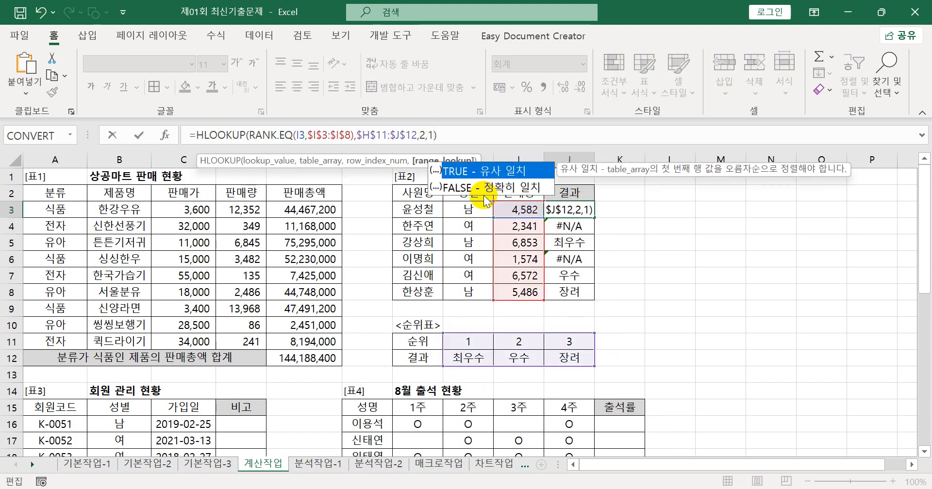
{"action": "key", "text": "Return"}
{"action": "left_click", "coordinate": [583, 211]}
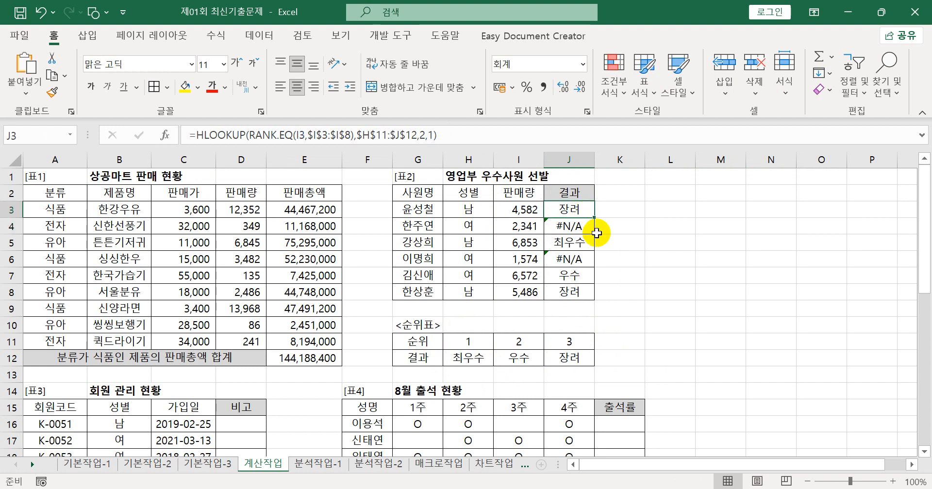
{"action": "left_click_drag", "start_coordinate": [594, 218], "coordinate": [594, 297]}
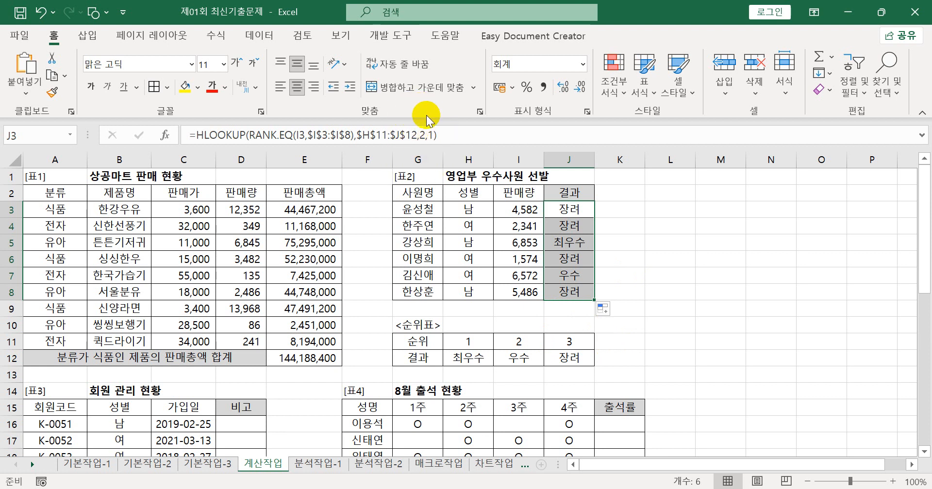
Copy J3's HLOOKUP formula into the 메모장 note as item 2 and return to the workbook.
{"action": "left_click", "coordinate": [463, 135]}
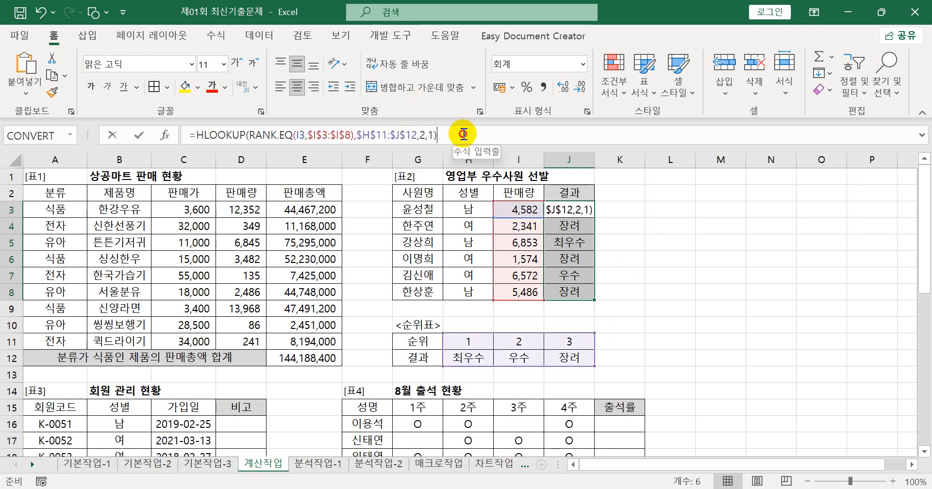
{"action": "left_click", "coordinate": [159, 138]}
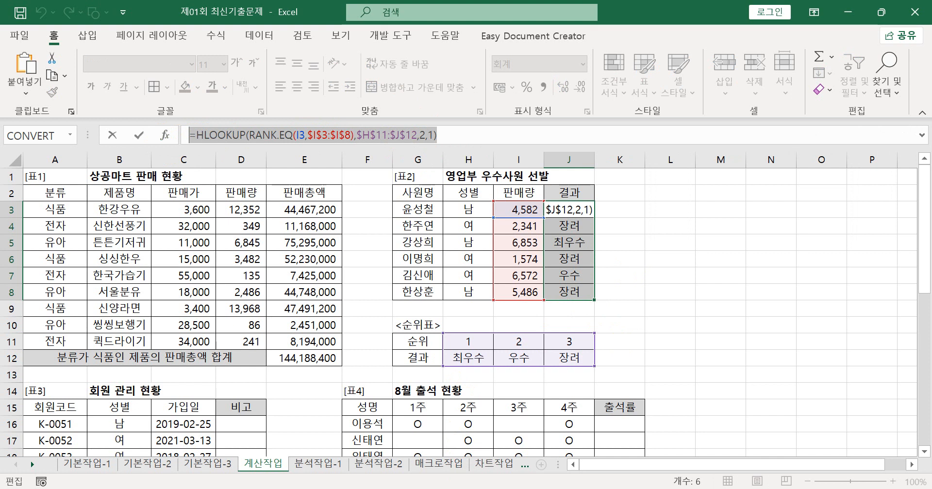
{"action": "key", "text": "alt+Tab"}
{"action": "key", "text": "Return"}
{"action": "type", "text": "2."}
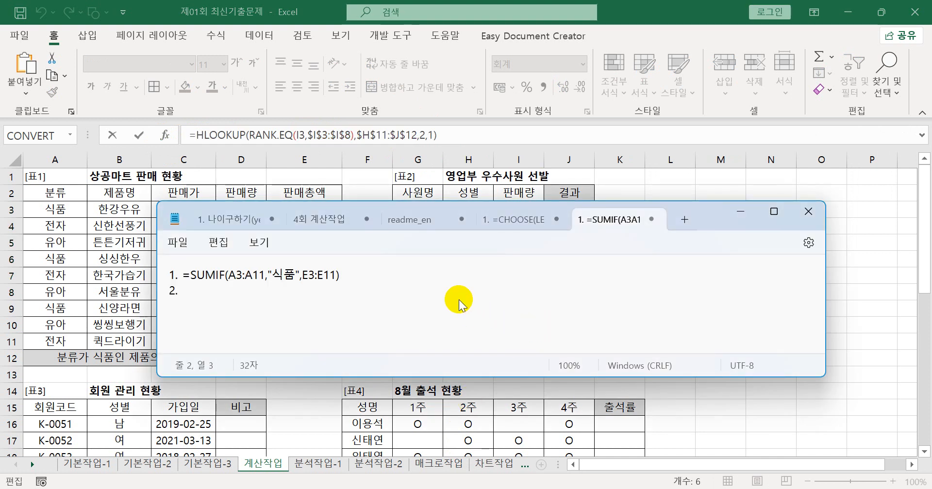
{"action": "type", "text": "=HLOOKUP(RANK.EQ(I3,$I$3:$I$8),$H$11:$J$12,2,1)"}
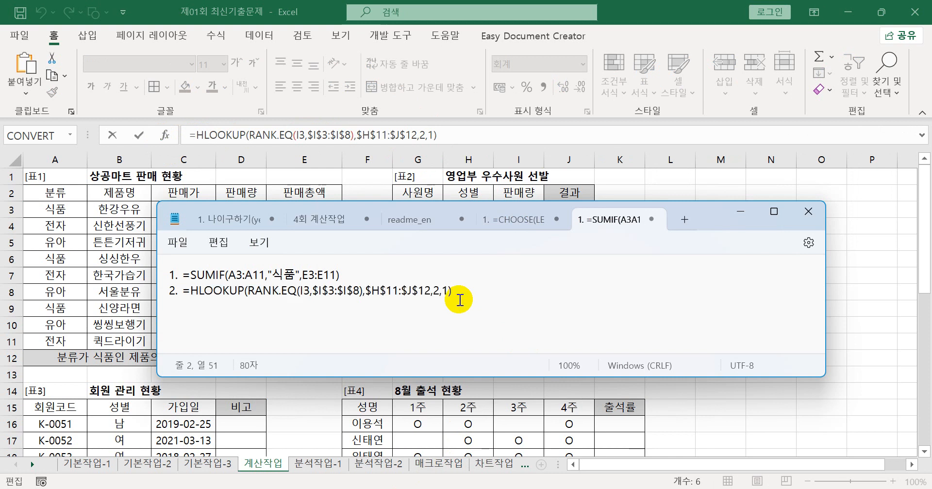
{"action": "triple_click", "coordinate": [596, 133]}
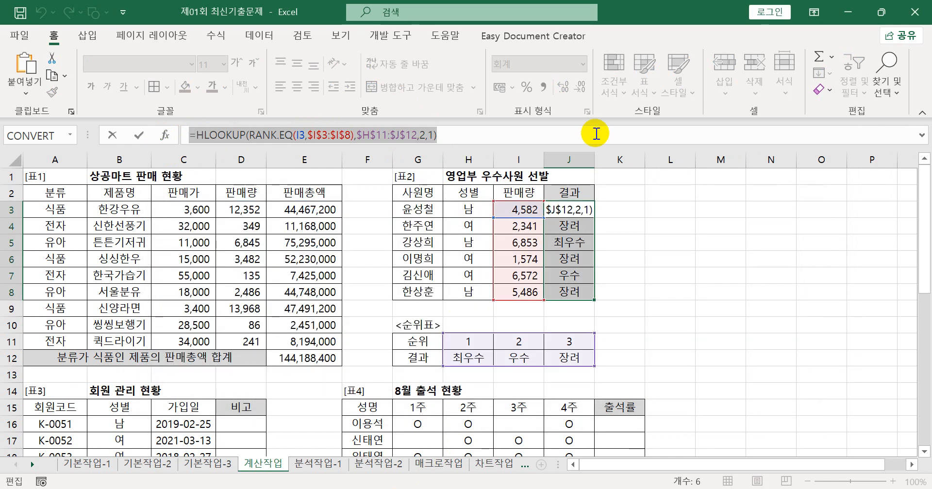
{"action": "key", "text": "ctrl+Return"}
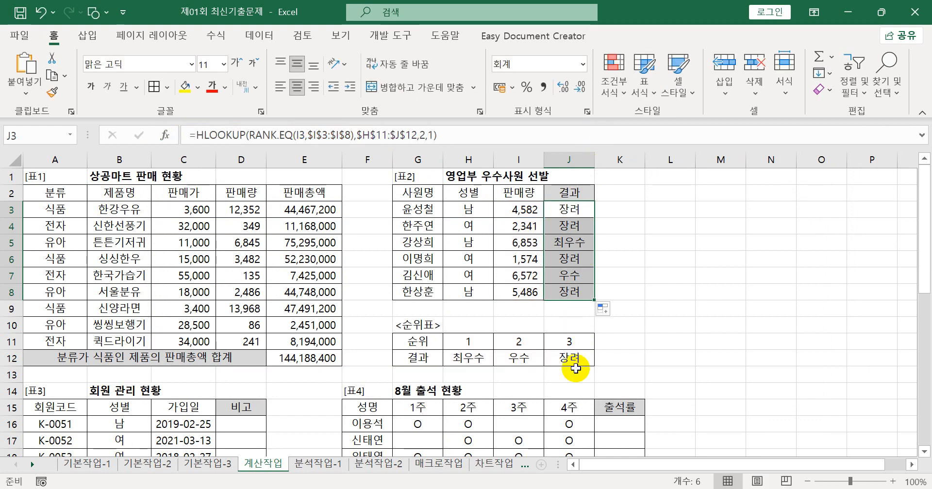
Start an OR formula in 비고 cell D16 with the first condition YEAR(C16)=2020.
{"action": "scroll", "coordinate": [563, 364], "scroll_direction": "down", "scroll_amount": 4}
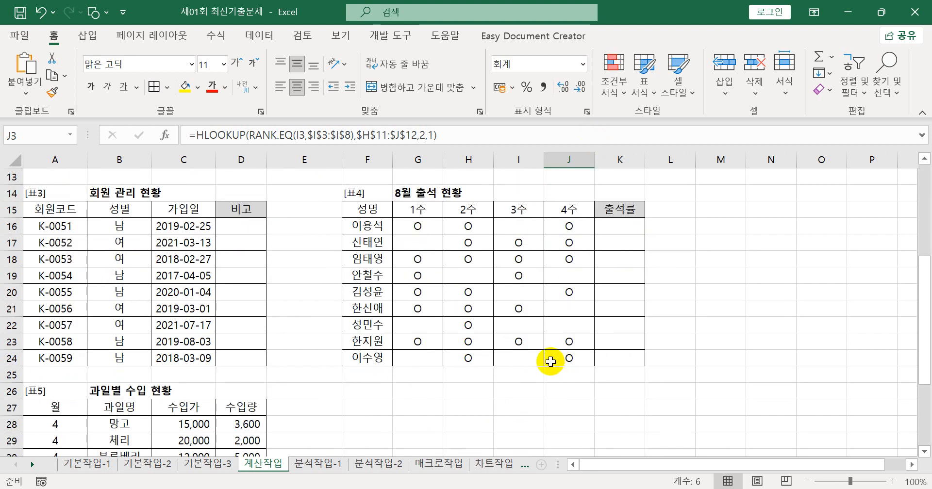
{"action": "left_click", "coordinate": [250, 228]}
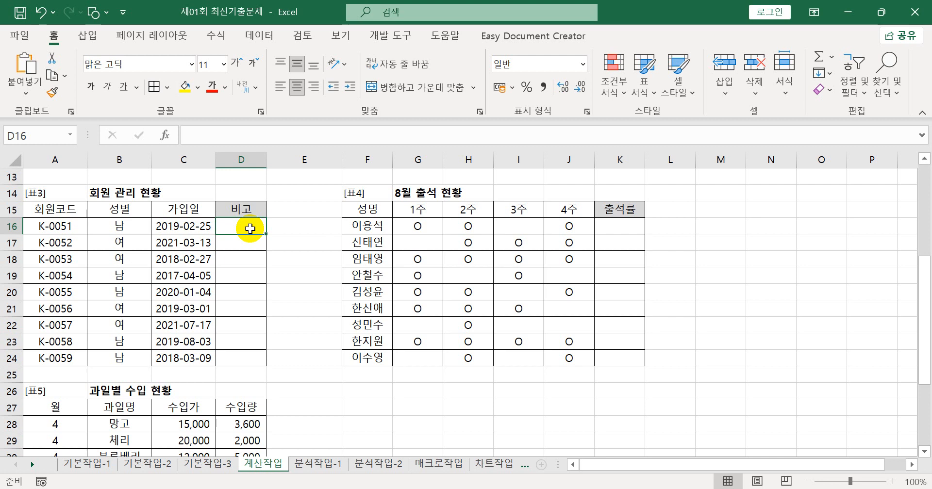
{"action": "type", "text": "="}
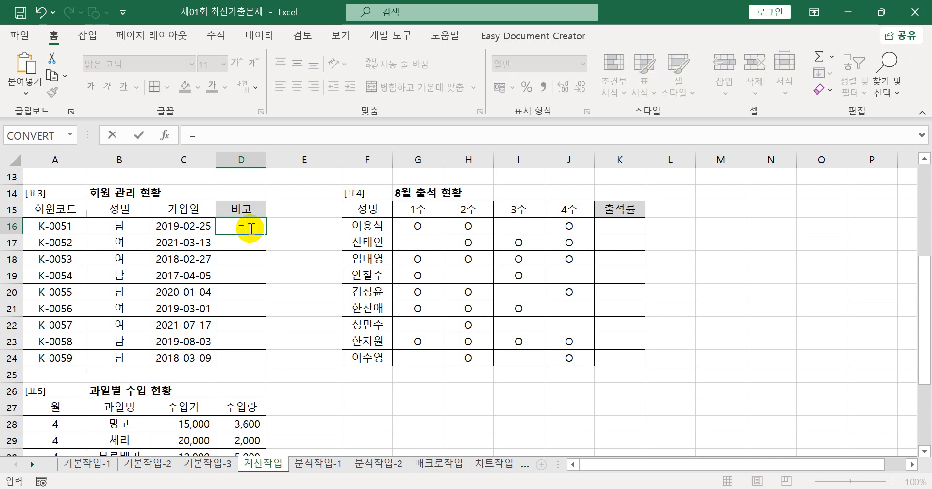
{"action": "type", "text": "or"}
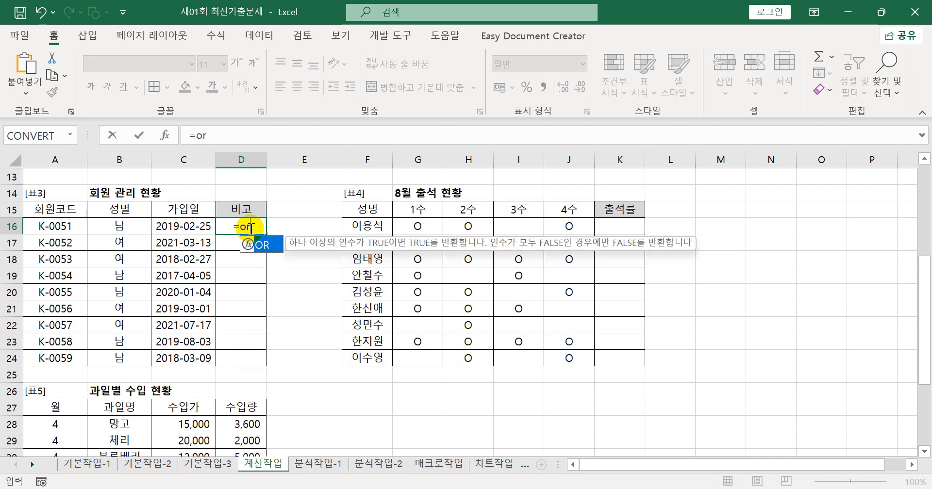
{"action": "key", "text": "Tab"}
{"action": "type", "text": "year"}
{"action": "key", "text": "Tab"}
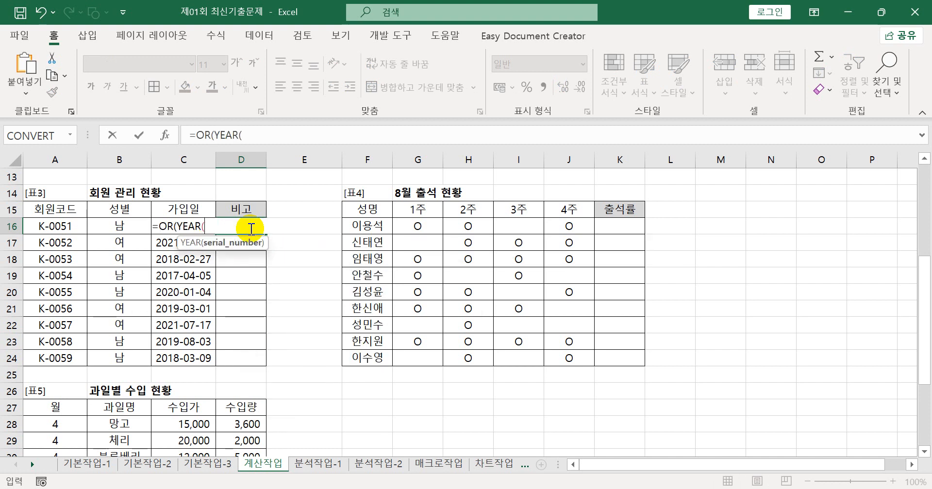
{"action": "left_click", "coordinate": [181, 224]}
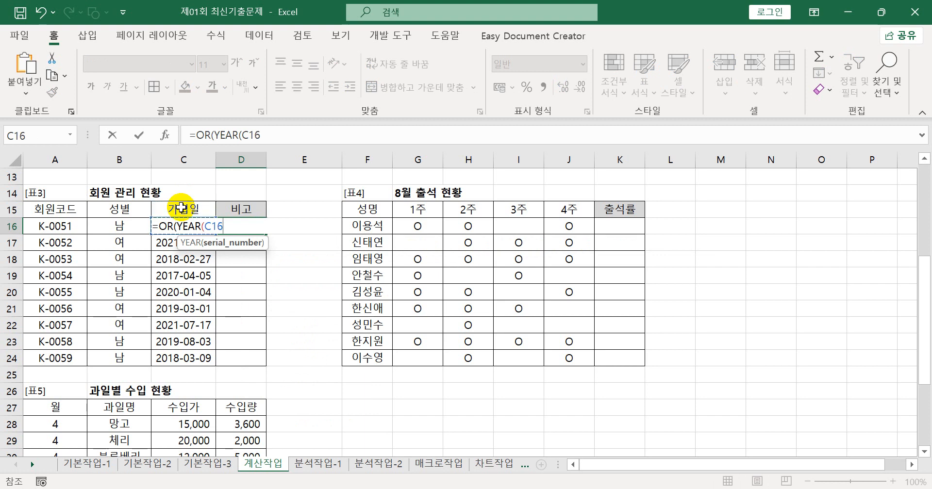
{"action": "type", "text": ")="}
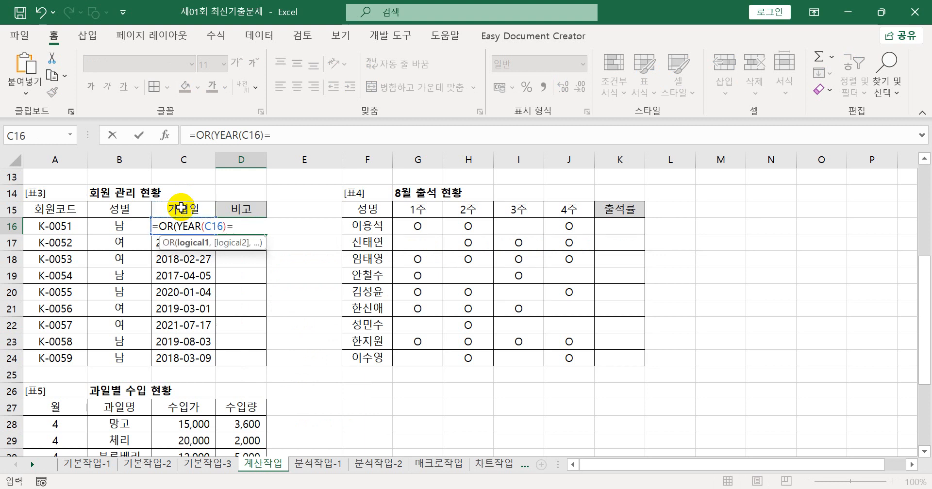
{"action": "type", "text": "2020,"}
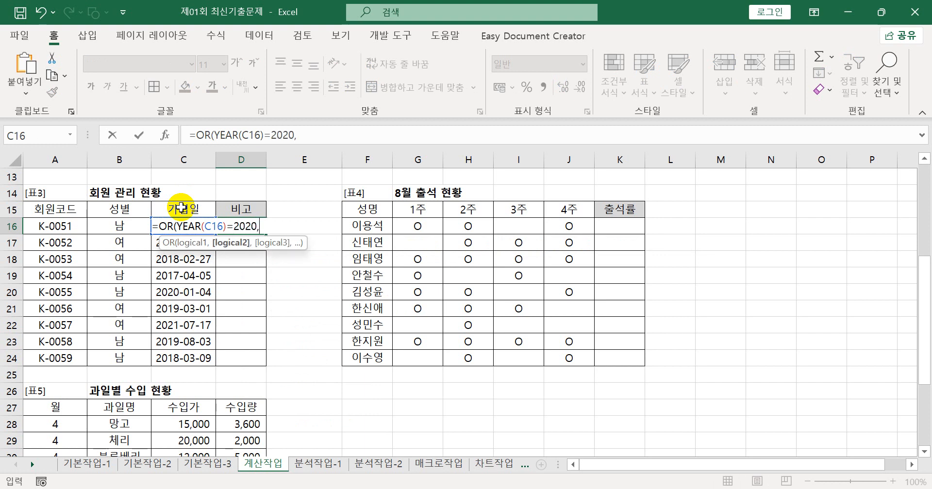
Complete D16's OR formula with the second condition YEAR(C16)=2021 and fill it down to D17.
{"action": "type", "text": "YEAR("}
{"action": "left_click", "coordinate": [181, 207]}
{"action": "key", "text": "Down"}
{"action": "type", "text": ")="}
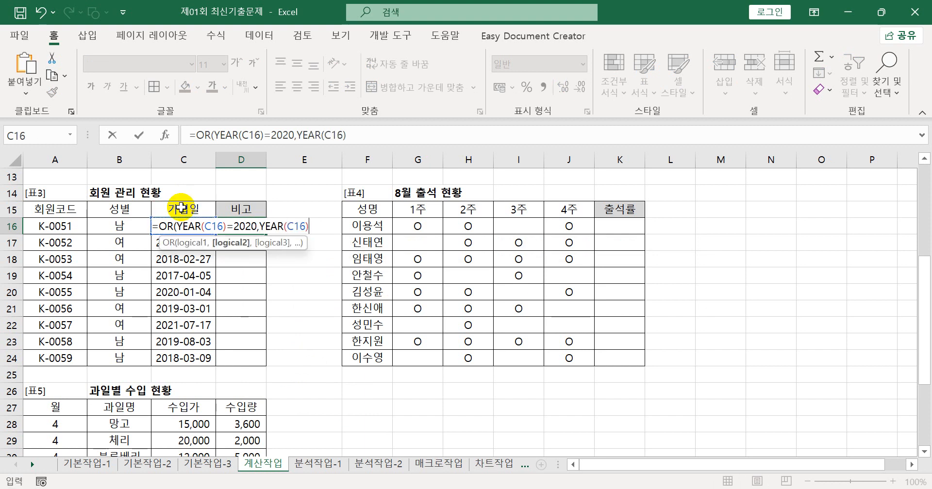
{"action": "type", "text": "2021"}
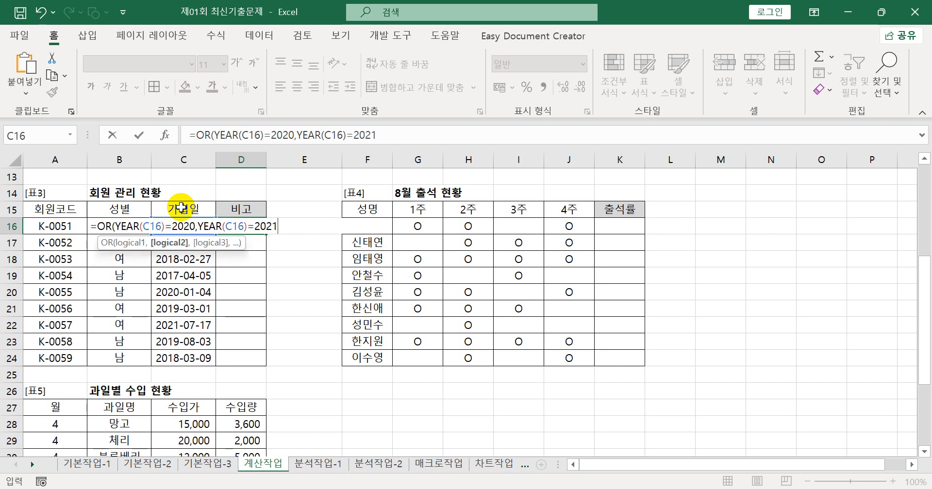
{"action": "type", "text": ")"}
{"action": "key", "text": "Return"}
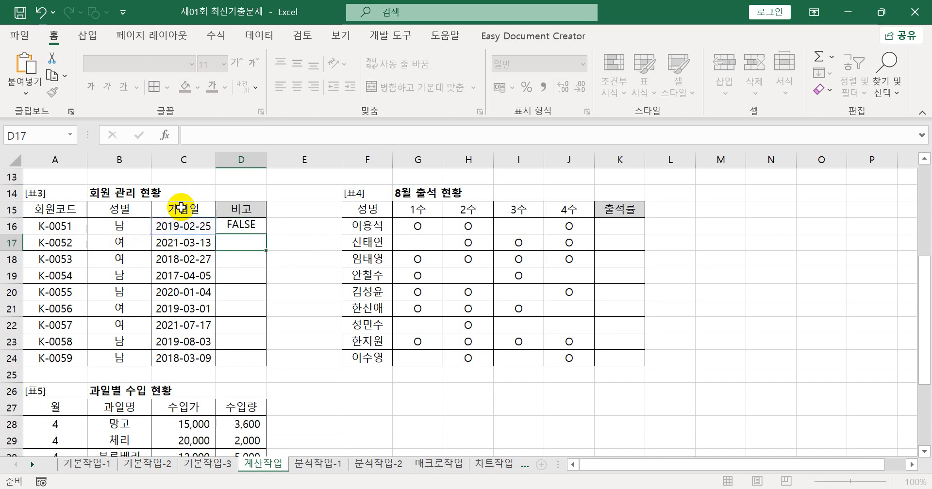
{"action": "left_click", "coordinate": [249, 224]}
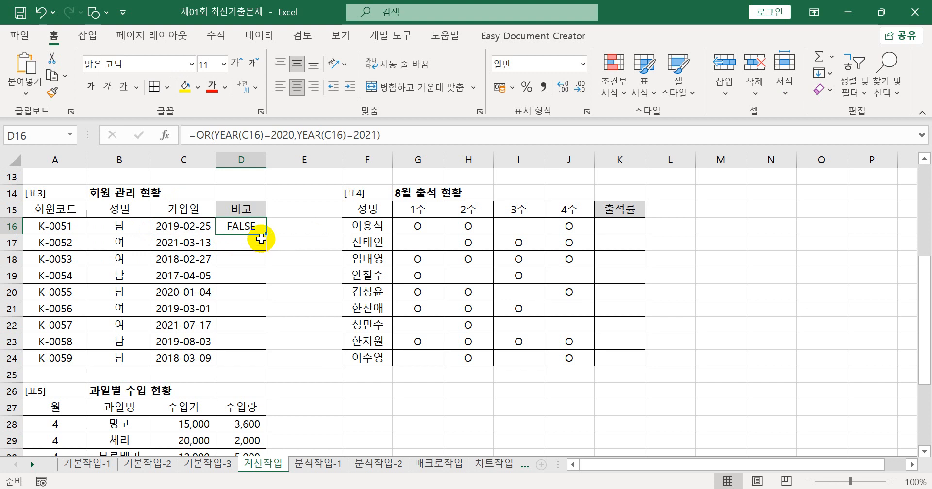
{"action": "left_click_drag", "start_coordinate": [266, 234], "coordinate": [268, 250]}
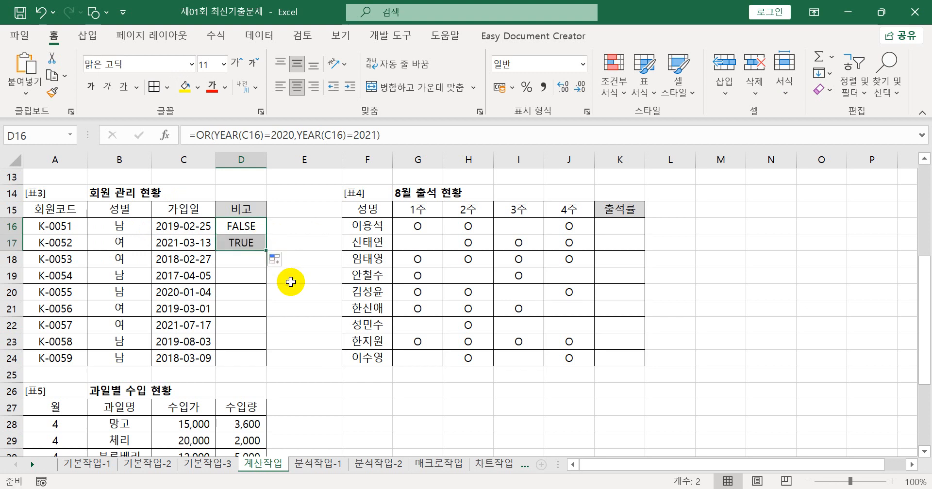
Wrap D16's OR test in an IF that returns "초보" when true and an empty string "" otherwise.
{"action": "left_click", "coordinate": [199, 135]}
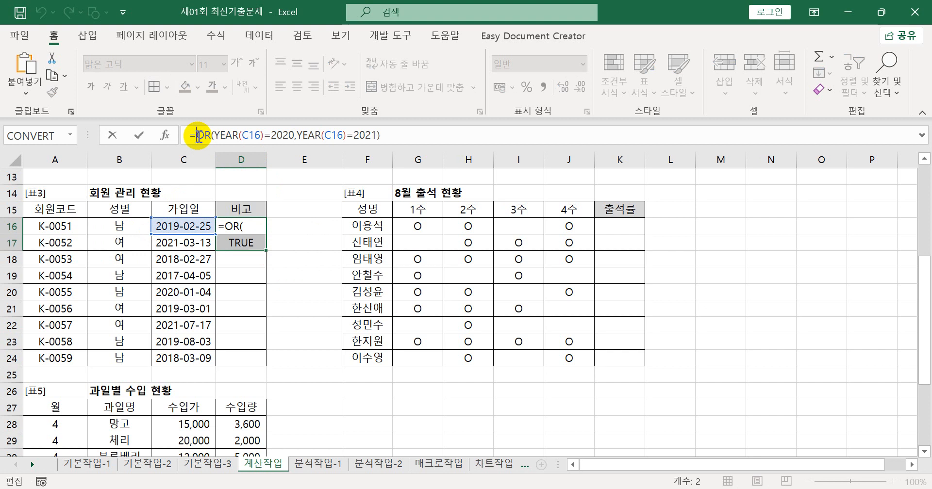
{"action": "type", "text": "IF("}
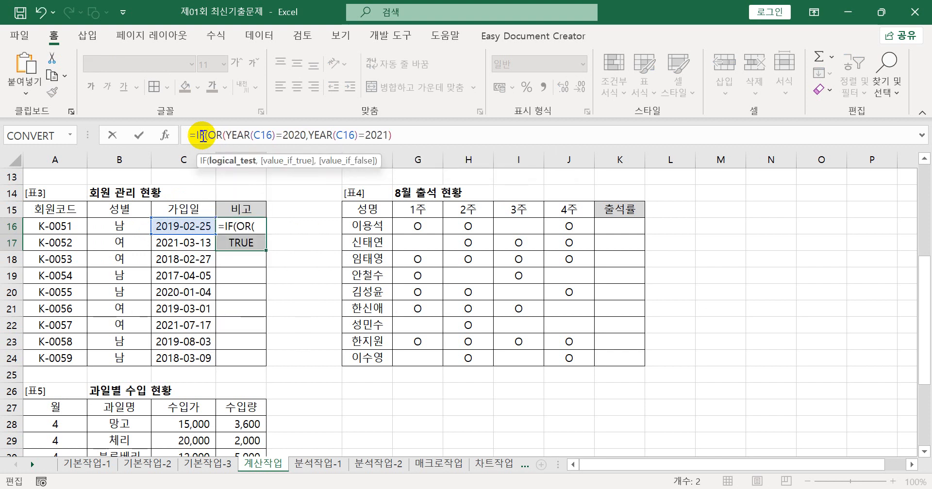
{"action": "left_click", "coordinate": [416, 133]}
{"action": "type", "text": ",\""}
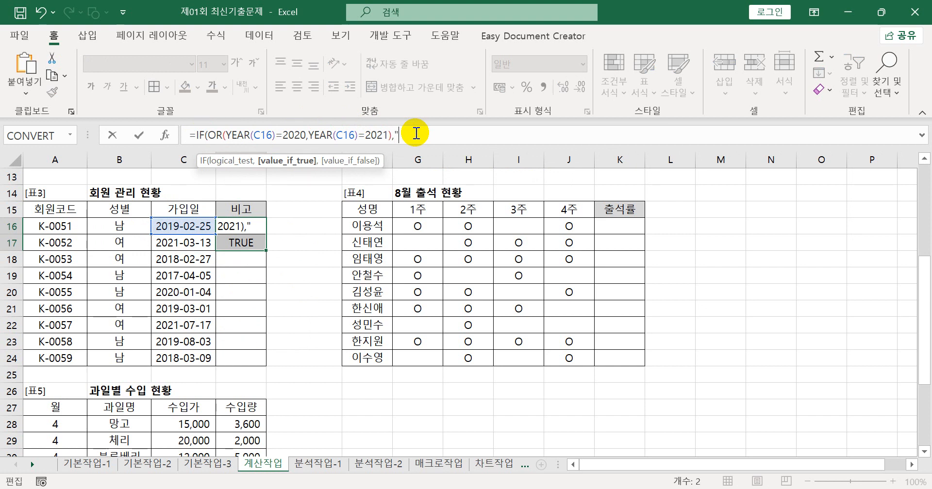
{"action": "type", "text": "초보\",\"\")"}
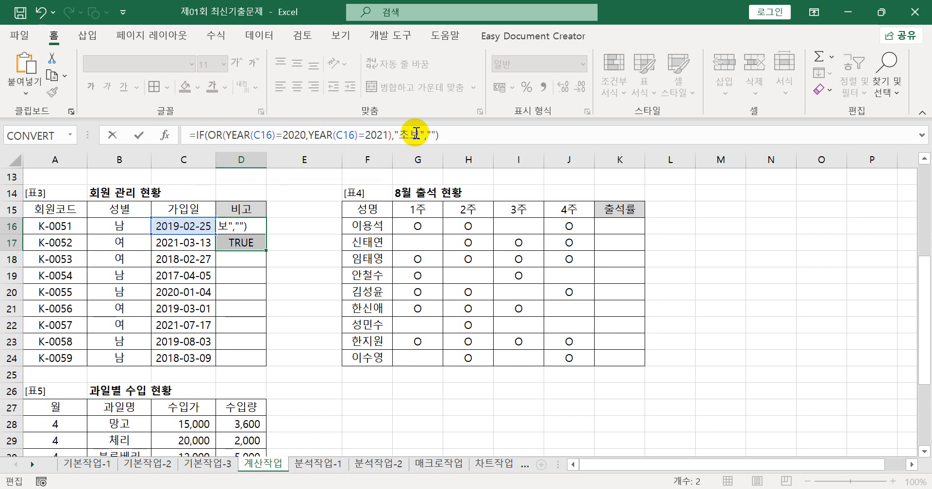
{"action": "key", "text": "Return"}
Fill the IF formula from D16 down through D24.
{"action": "left_click_drag", "start_coordinate": [416, 133], "coordinate": [365, 133]}
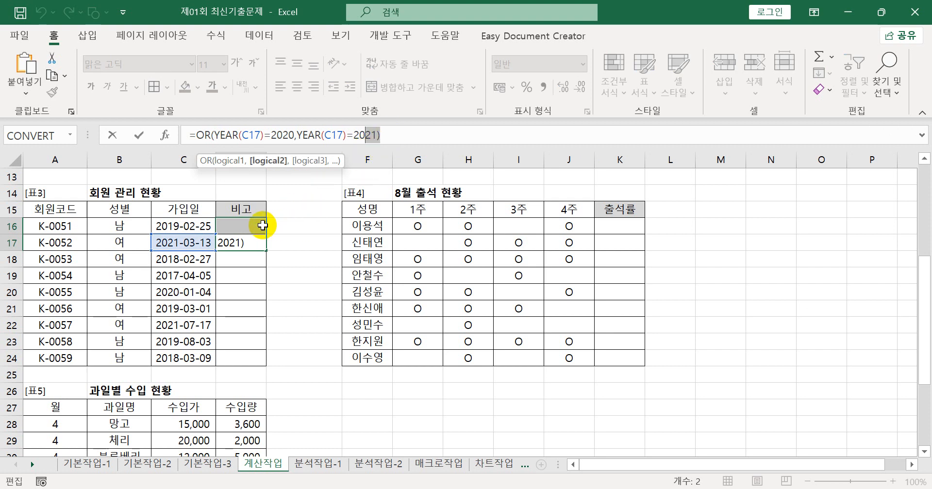
{"action": "key", "text": "ctrl+Return"}
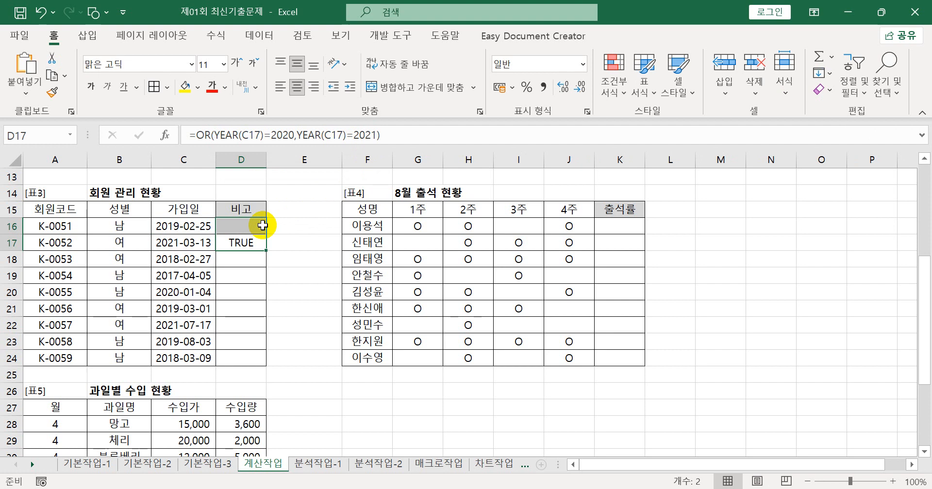
{"action": "left_click", "coordinate": [262, 225]}
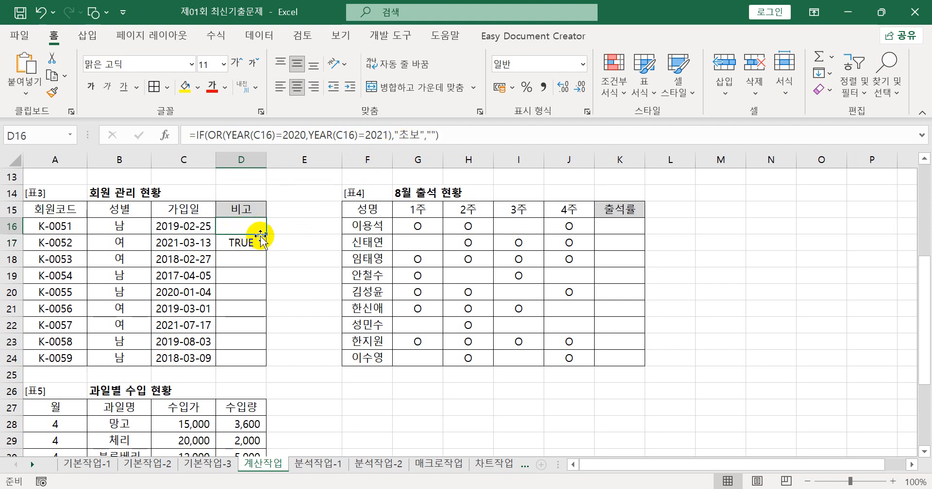
{"action": "left_click_drag", "start_coordinate": [265, 233], "coordinate": [261, 366]}
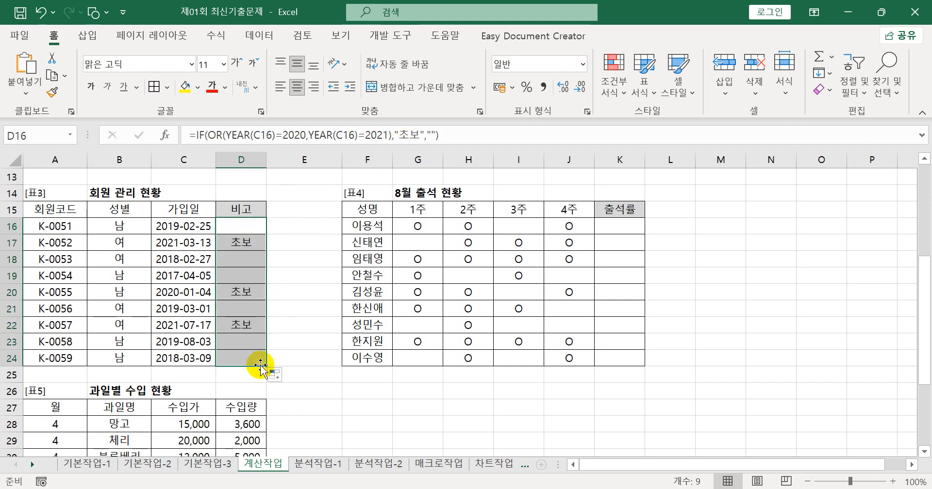
Record D16's IF formula as item 3 in the 메모장 note, add the number 4 below it, and return to the workbook.
{"action": "left_click", "coordinate": [468, 142]}
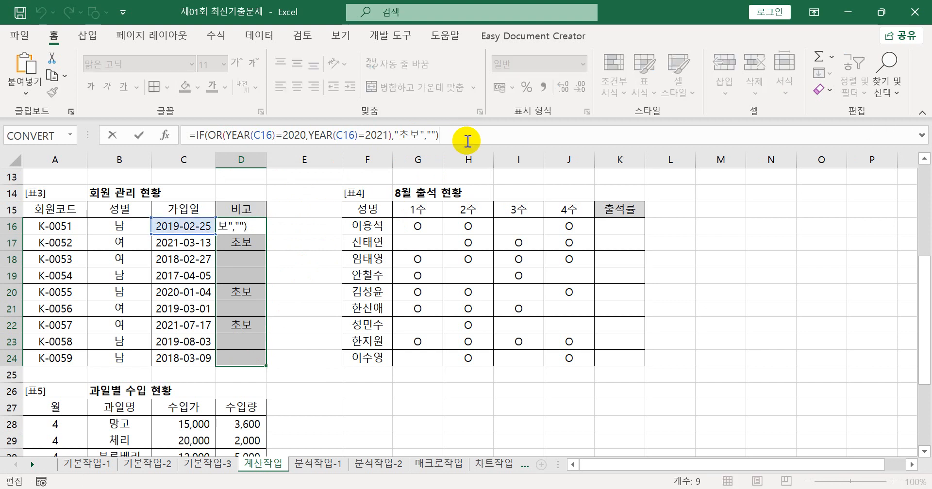
{"action": "left_click_drag", "start_coordinate": [468, 142], "coordinate": [130, 152]}
{"action": "key", "text": "ctrl+c"}
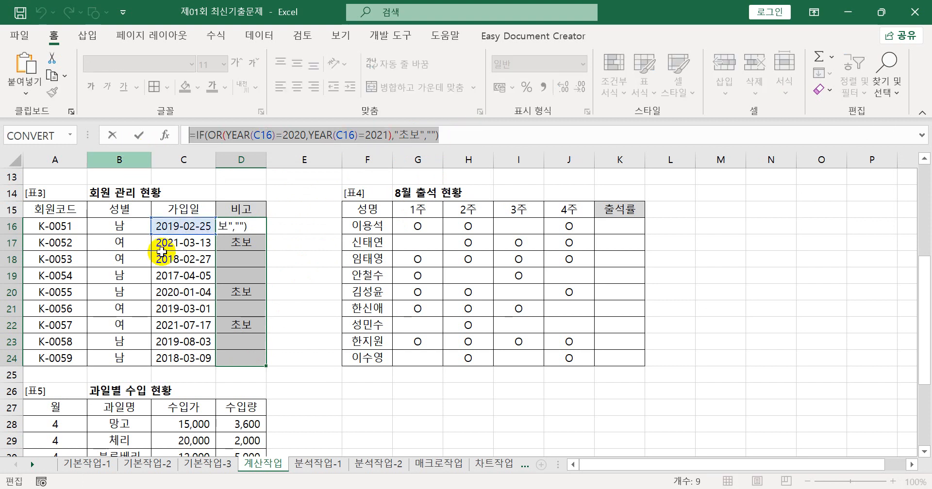
{"action": "mouse_move", "coordinate": [345, 488]}
{"action": "left_click", "coordinate": [373, 488]}
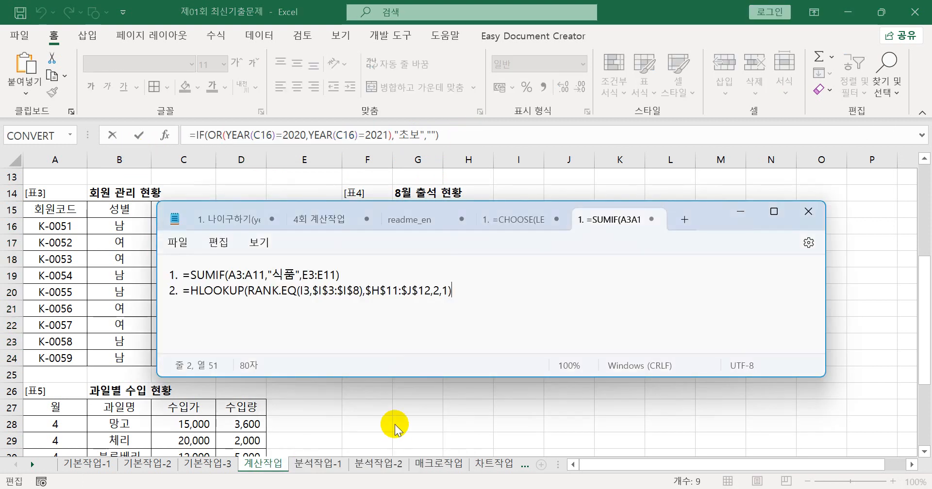
{"action": "key", "text": "Return"}
{"action": "type", "text": "3."}
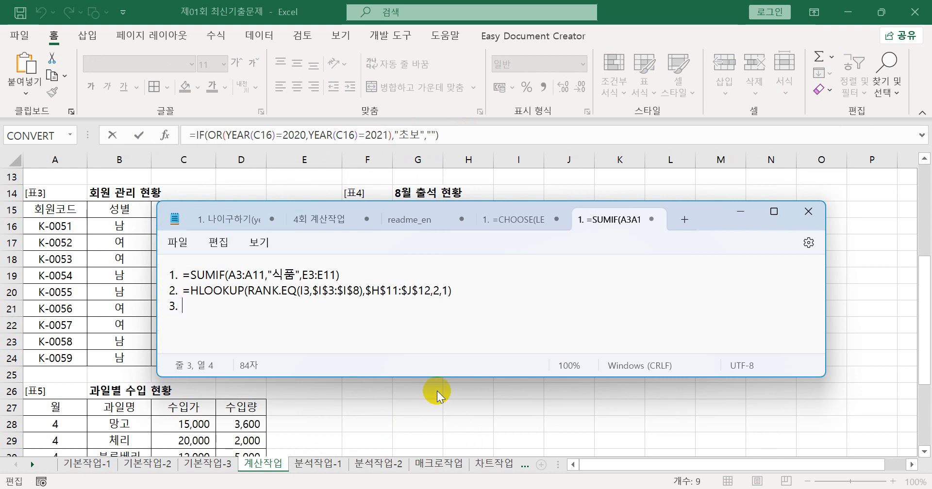
{"action": "key", "text": "ctrl+v"}
{"action": "key", "text": "Return"}
{"action": "type", "text": "4."}
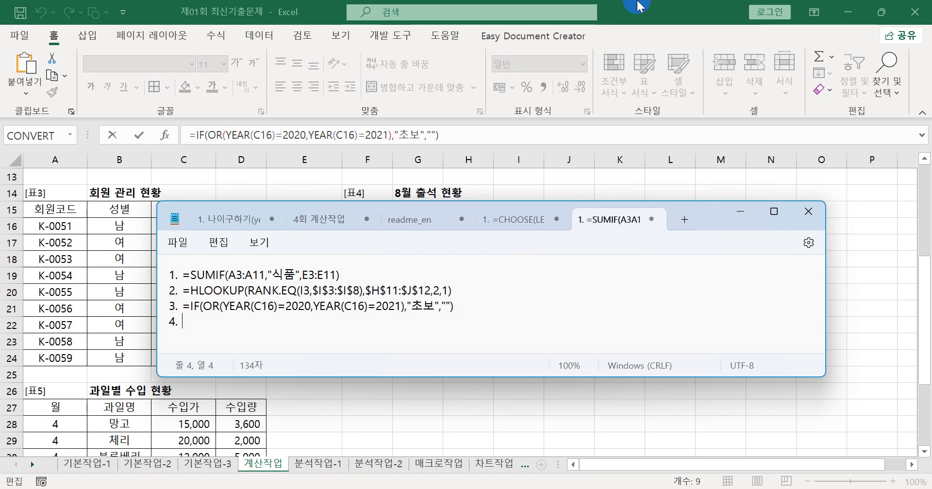
{"action": "left_click", "coordinate": [666, 7]}
{"action": "key", "text": "Return"}
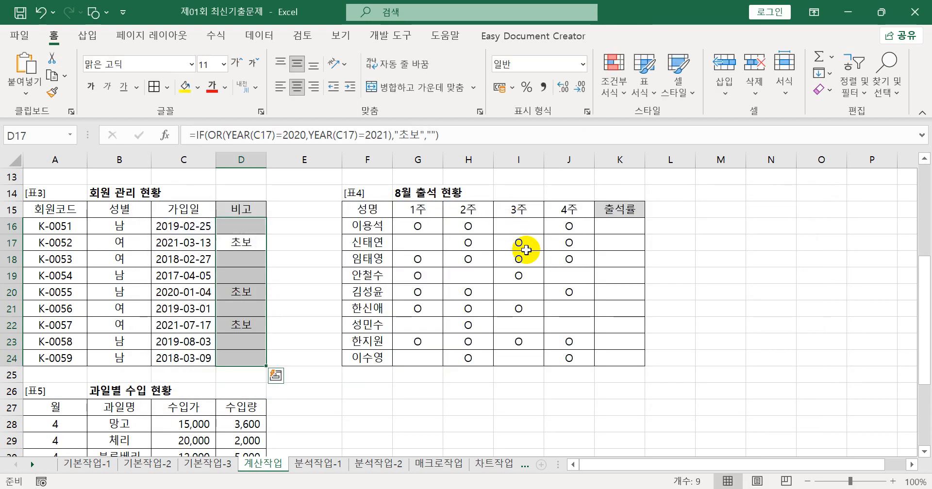
Count the attendance marks in K16 with =COUNTA(G16:J16) and fill the formula down through K24.
{"action": "left_click", "coordinate": [638, 226]}
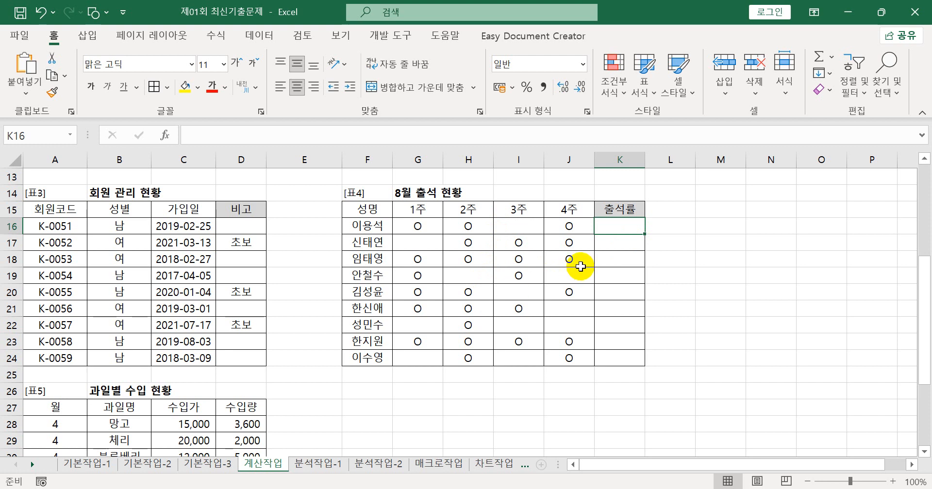
{"action": "type", "text": "="}
{"action": "type", "text": "채ㅕ"}
{"action": "key", "text": "Hangul"}
{"action": "key", "text": "BackSpace"}
{"action": "key", "text": "BackSpace"}
{"action": "type", "text": "cou"}
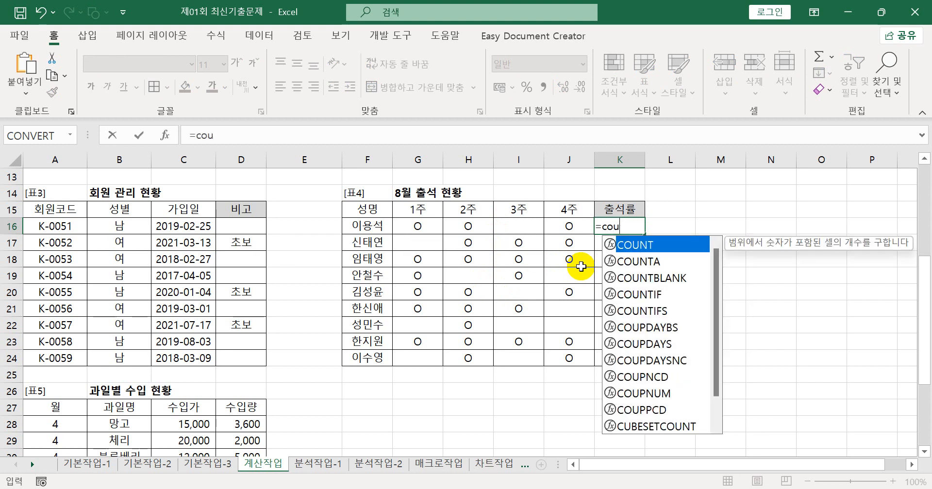
{"action": "key", "text": "Down"}
{"action": "key", "text": "Tab"}
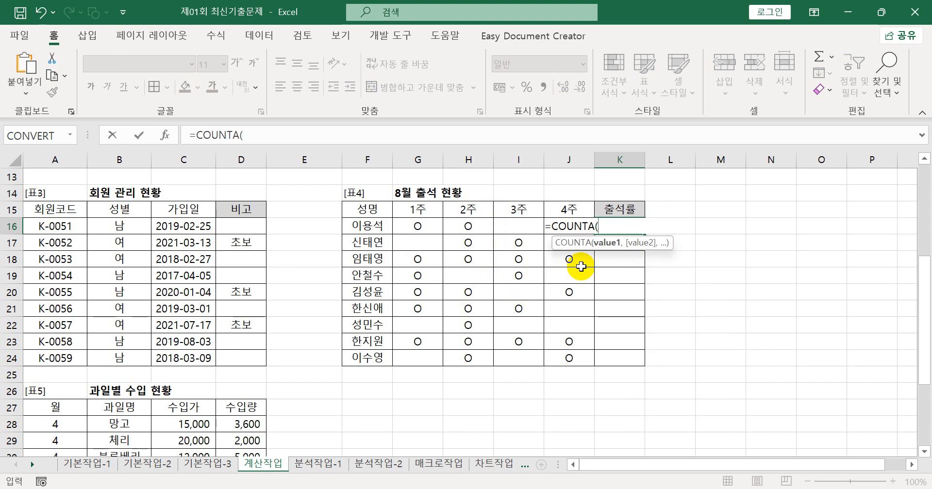
{"action": "left_click_drag", "start_coordinate": [412, 224], "coordinate": [573, 218]}
{"action": "type", "text": ")"}
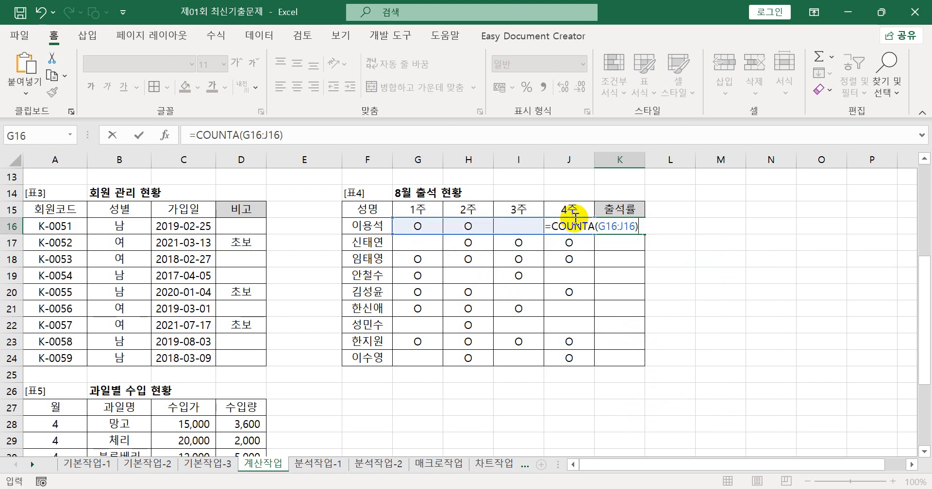
{"action": "key", "text": "Return"}
{"action": "left_click", "coordinate": [617, 224]}
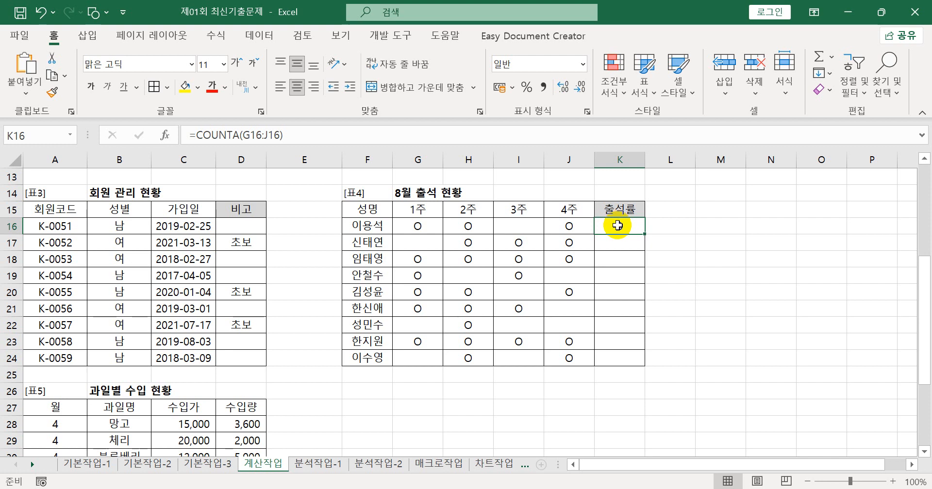
{"action": "left_click_drag", "start_coordinate": [645, 232], "coordinate": [641, 367]}
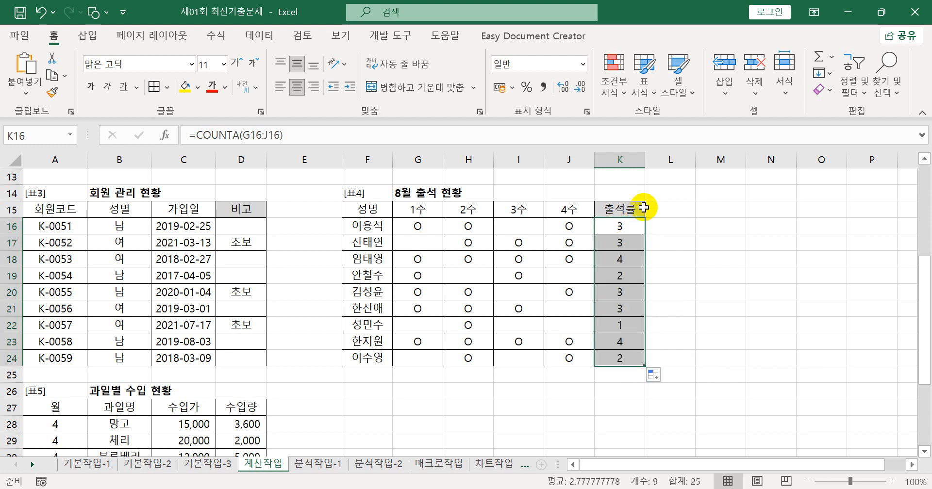
Wrap K16's COUNTA in a CHOOSE function with the values 25%, 50%, 75% and 100%.
{"action": "double_click", "coordinate": [604, 222]}
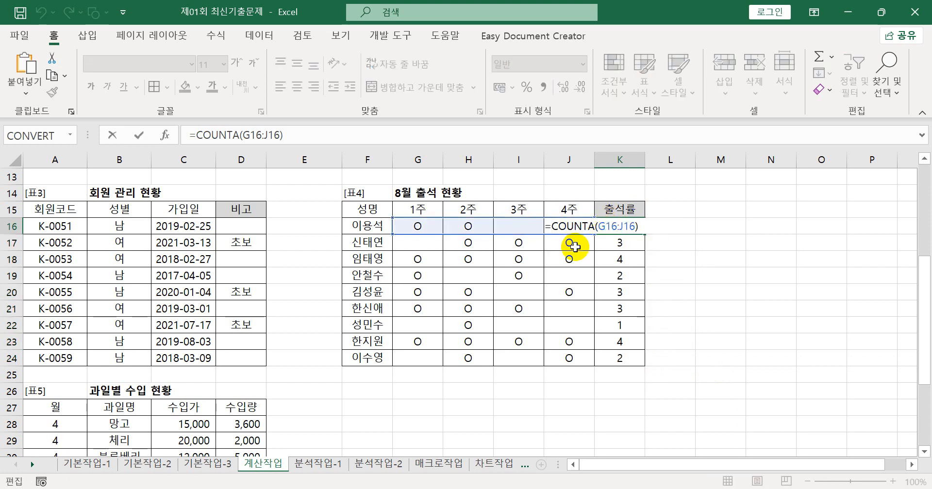
{"action": "type", "text": "ch"}
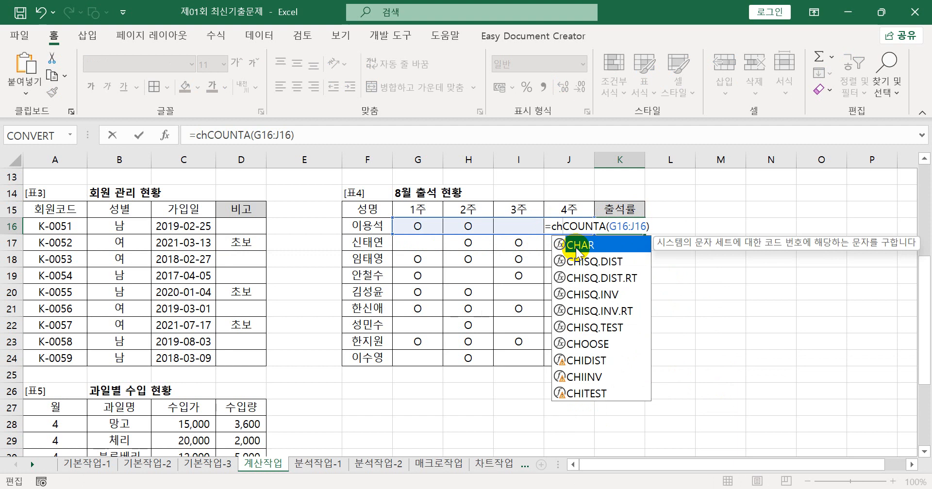
{"action": "type", "text": "o"}
{"action": "key", "text": "Tab"}
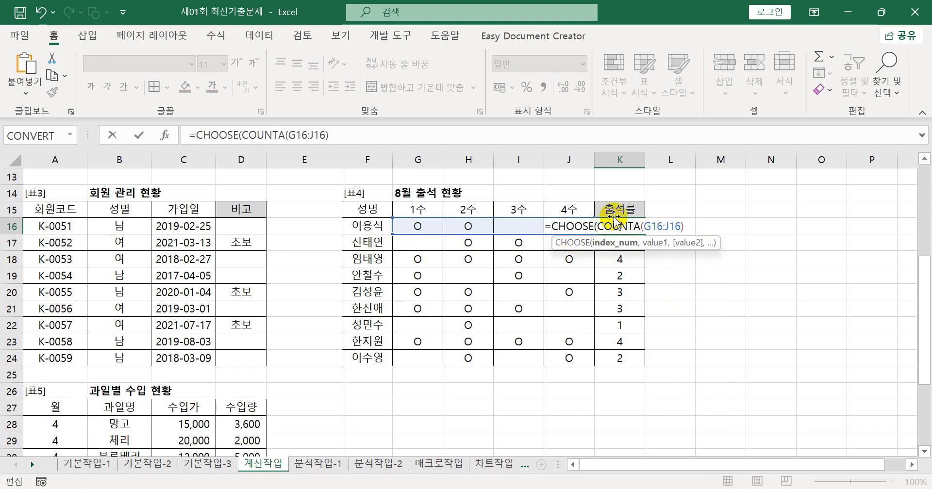
{"action": "left_click_drag", "start_coordinate": [597, 226], "coordinate": [700, 224]}
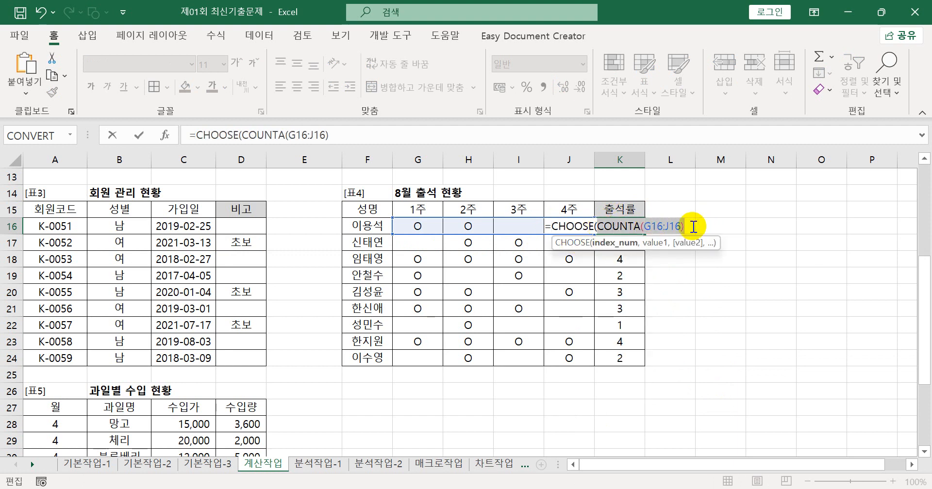
{"action": "left_click", "coordinate": [687, 226]}
{"action": "type", "text": ",\""}
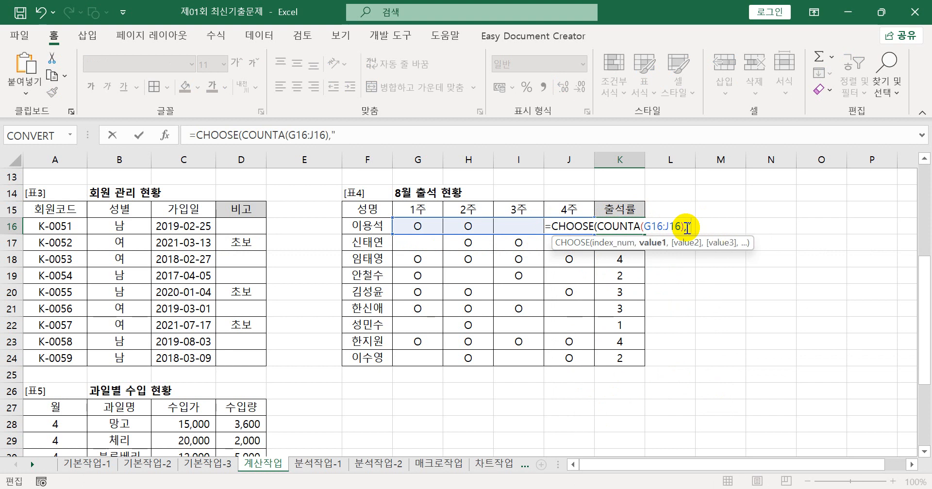
{"action": "type", "text": "2"}
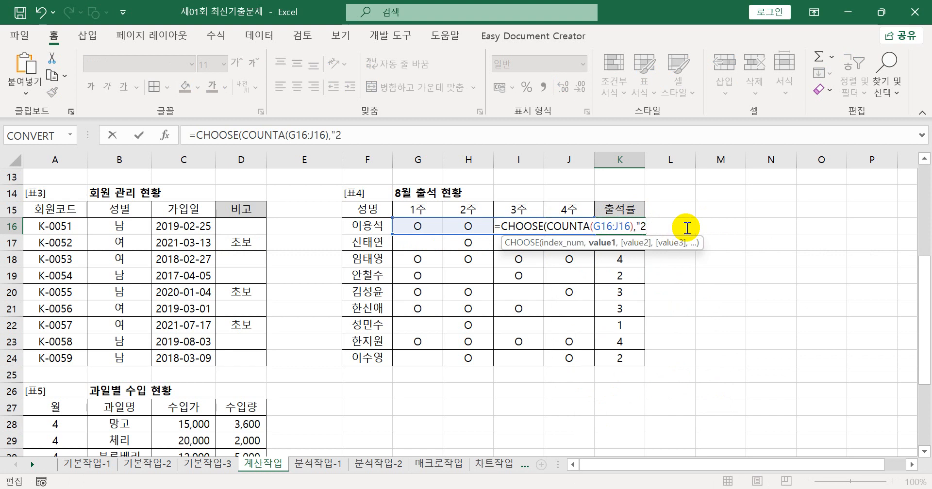
{"action": "key", "text": "BackSpace"}
{"action": "key", "text": "BackSpace"}
{"action": "type", "text": "25%,"}
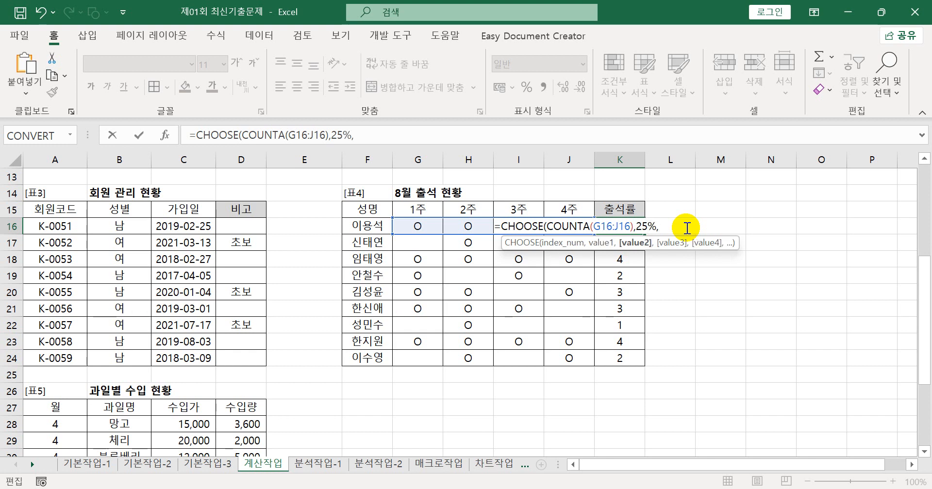
{"action": "type", "text": "50%,75%"}
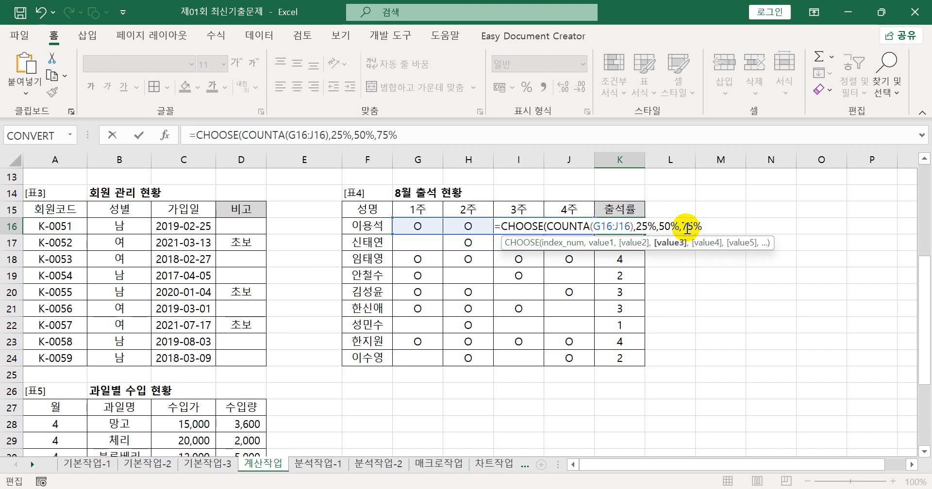
{"action": "type", "text": ",100"}
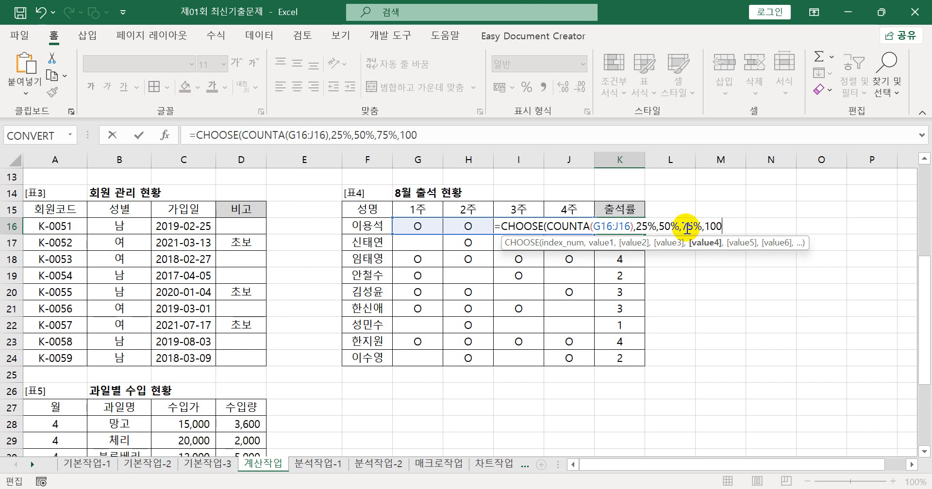
{"action": "type", "text": "%)"}
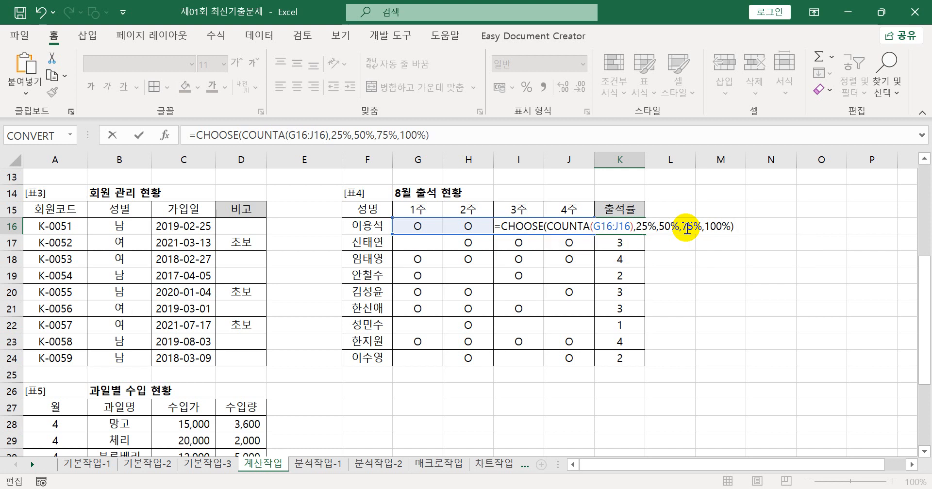
{"action": "key", "text": "Return"}
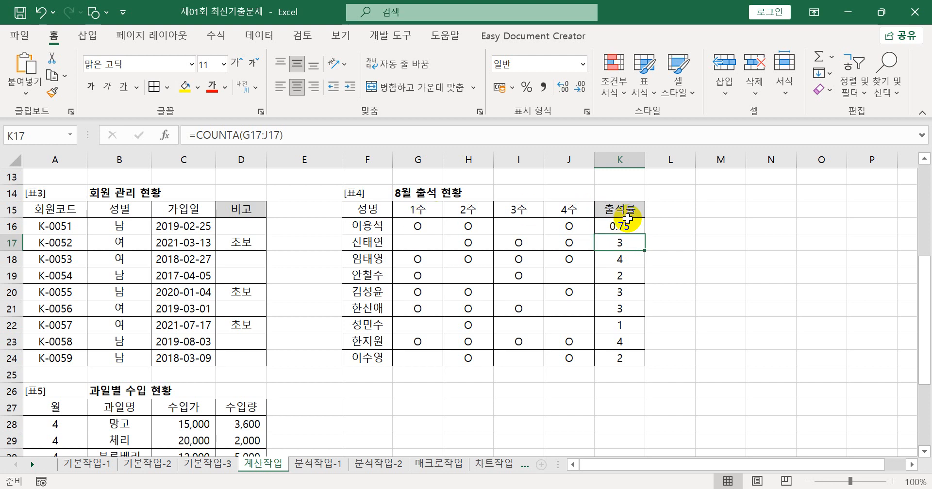
Enclose K16's CHOOSE values in quotation marks as "25%","50%","75%","100%" and fill the formula down through K24.
{"action": "left_click", "coordinate": [640, 226]}
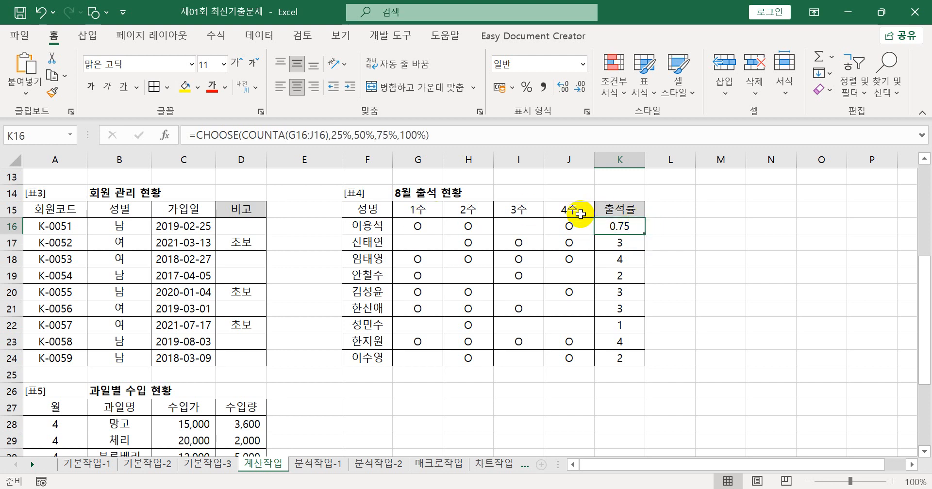
{"action": "left_click", "coordinate": [330, 136]}
{"action": "key", "text": "Right"}
{"action": "type", "text": "\""}
{"action": "key", "text": "Right"}
{"action": "key", "text": "Right"}
{"action": "key", "text": "Right"}
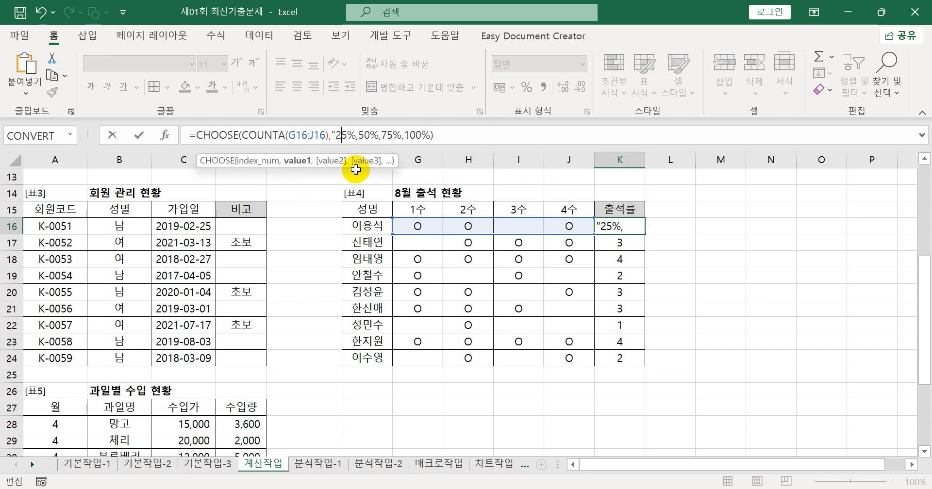
{"action": "type", "text": "\""}
{"action": "key", "text": "Right"}
{"action": "key", "text": "Right"}
{"action": "type", "text": "\""}
{"action": "key", "text": "Right"}
{"action": "key", "text": "Right"}
{"action": "key", "text": "Right"}
{"action": "type", "text": "\""}
{"action": "key", "text": "Right"}
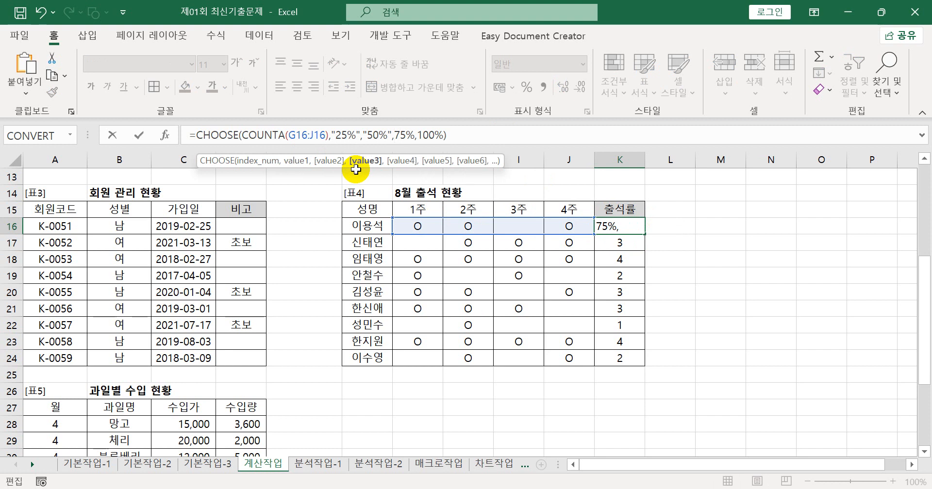
{"action": "type", "text": "\""}
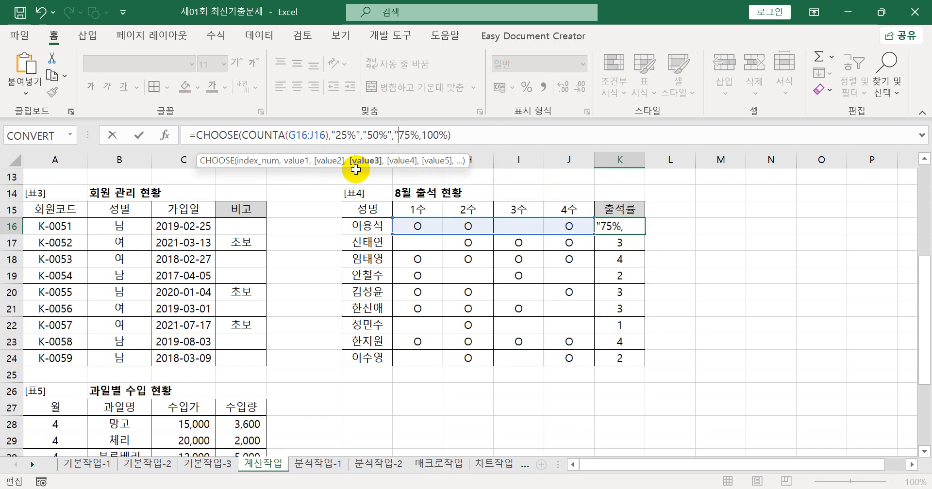
{"action": "key", "text": "Right"}
{"action": "key", "text": "Right"}
{"action": "type", "text": "\""}
{"action": "key", "text": "Right"}
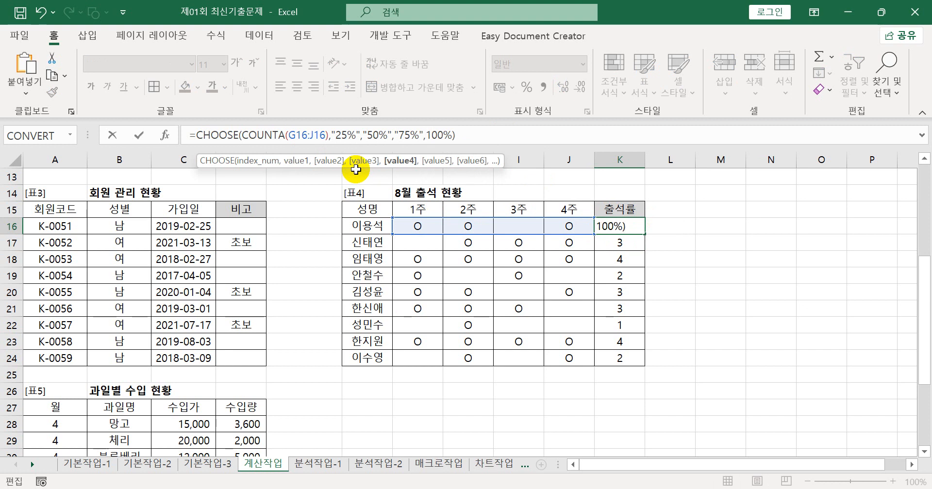
{"action": "type", "text": "\""}
{"action": "key", "text": "Right"}
{"action": "key", "text": "Right"}
{"action": "key", "text": "Right"}
{"action": "key", "text": "Right"}
{"action": "type", "text": "\""}
{"action": "key", "text": "Return"}
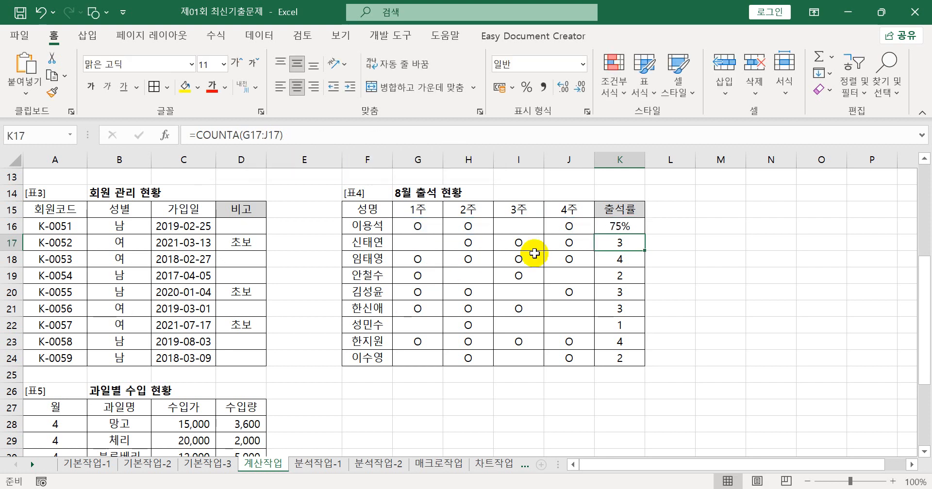
{"action": "left_click", "coordinate": [632, 229]}
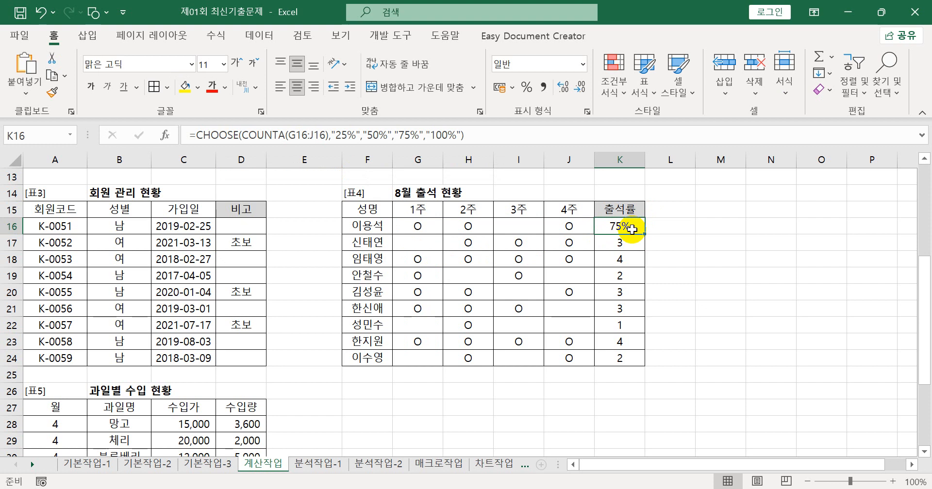
{"action": "left_click_drag", "start_coordinate": [643, 236], "coordinate": [645, 359]}
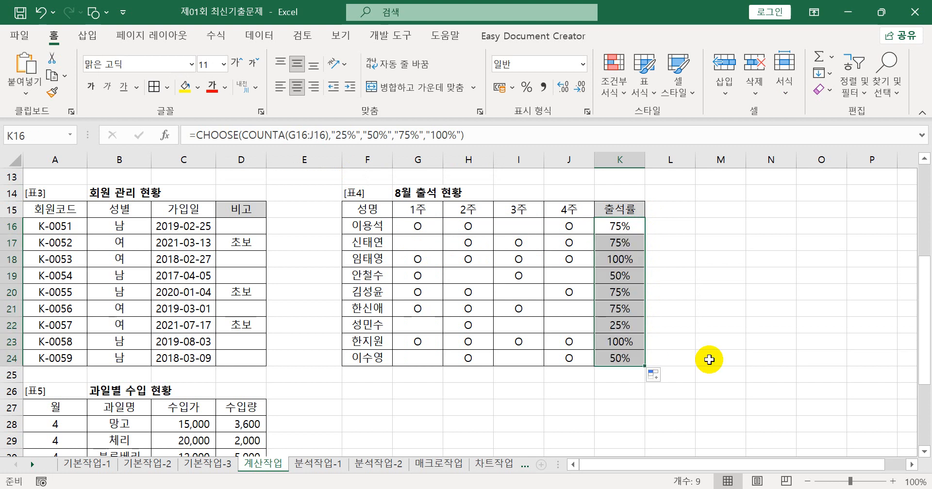
Record K16's CHOOSE formula as item 4 in the 메모장 note, then return to the workbook and leave the cell unedited.
{"action": "left_click_drag", "start_coordinate": [486, 132], "coordinate": [182, 131]}
{"action": "key", "text": "ctrl+c"}
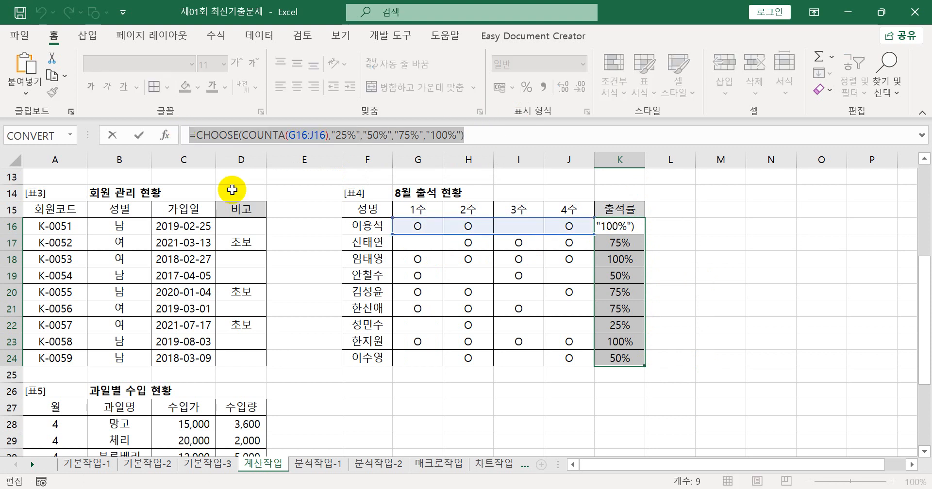
{"action": "key", "text": "alt+Tab"}
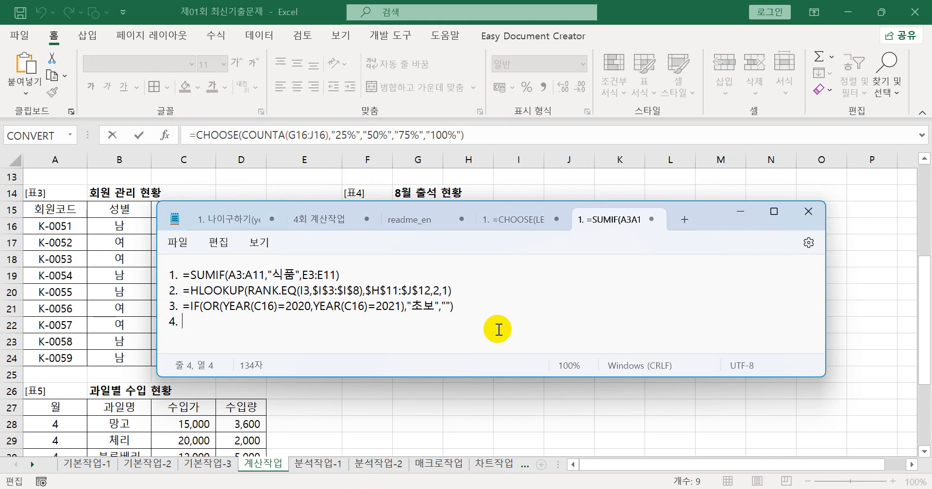
{"action": "key", "text": "ctrl+v"}
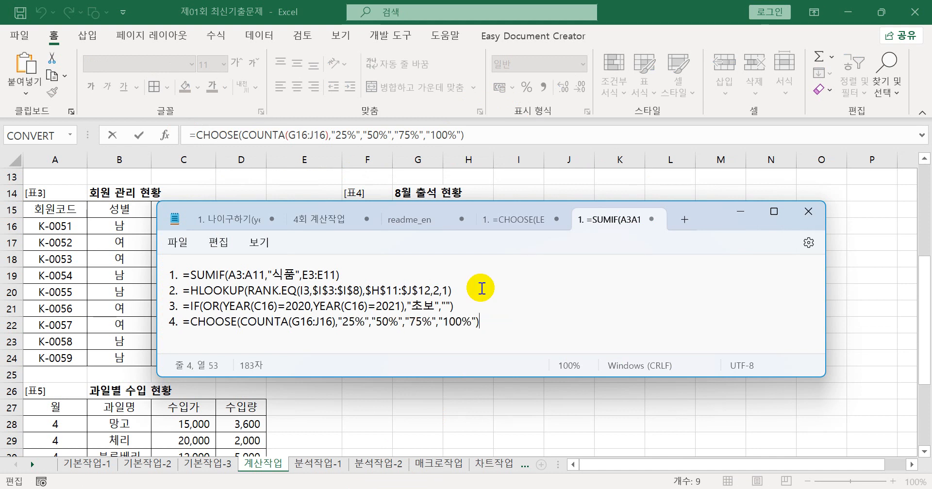
{"action": "left_click", "coordinate": [621, 10]}
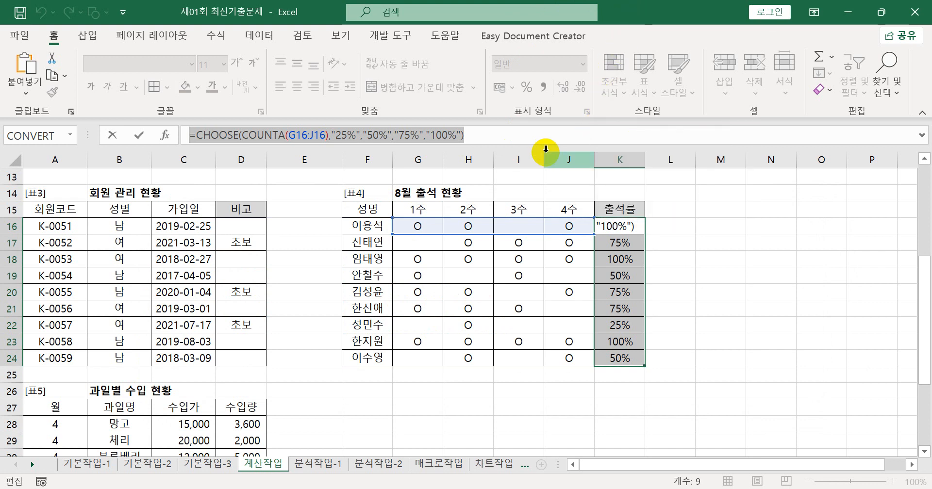
{"action": "key", "text": "Return"}
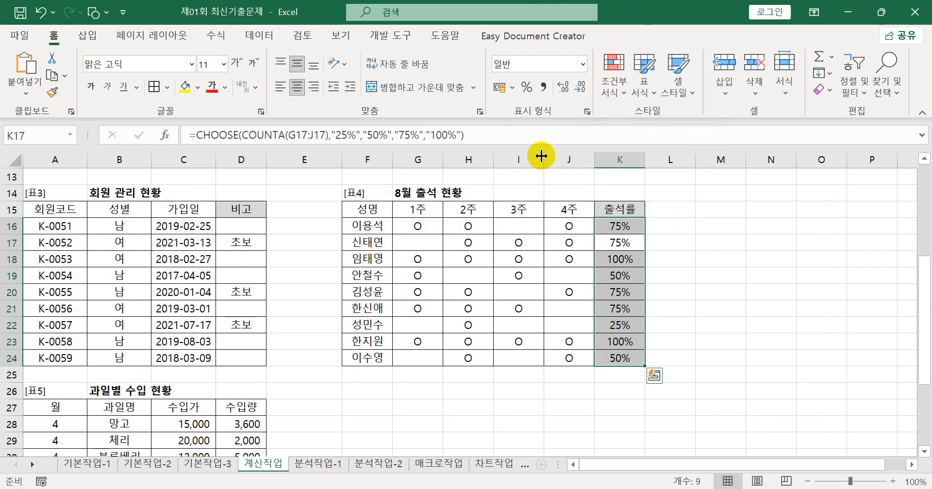
{"action": "left_click", "coordinate": [680, 272]}
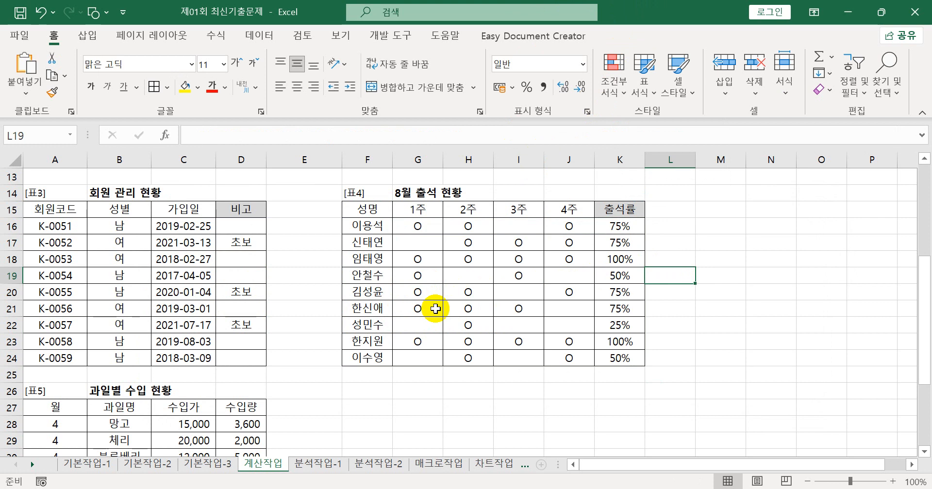
Delete the 2주 attendance mark in H22 and check the weekly cells G22 to J22.
{"action": "left_click", "coordinate": [473, 321]}
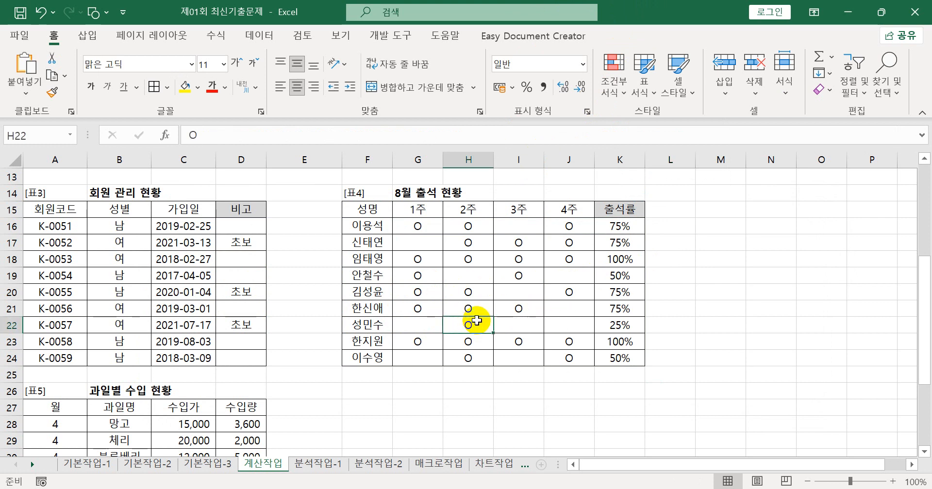
{"action": "key", "text": "Delete"}
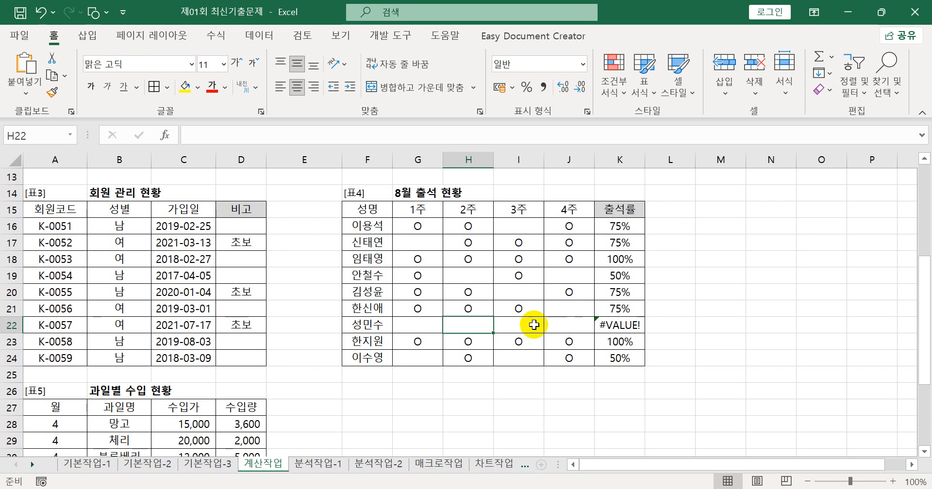
{"action": "left_click", "coordinate": [423, 326]}
{"action": "left_click", "coordinate": [463, 323]}
{"action": "left_click", "coordinate": [532, 321]}
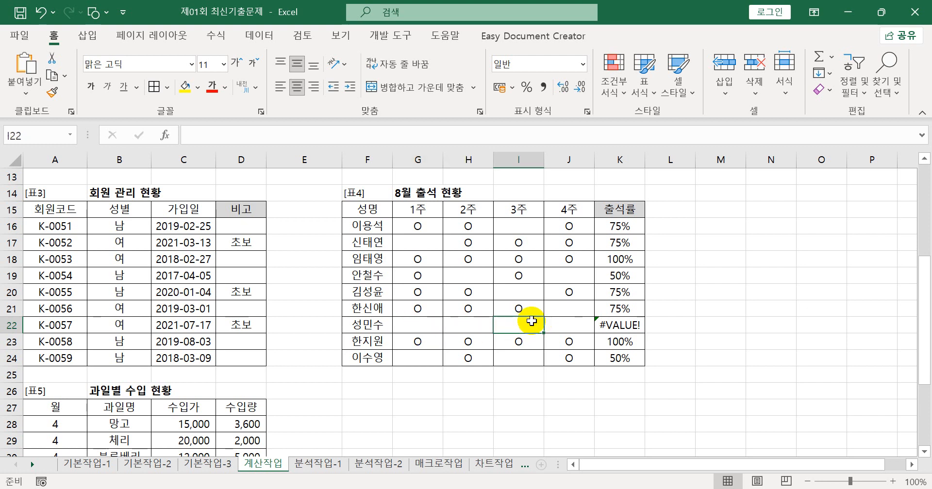
{"action": "left_click", "coordinate": [565, 321]}
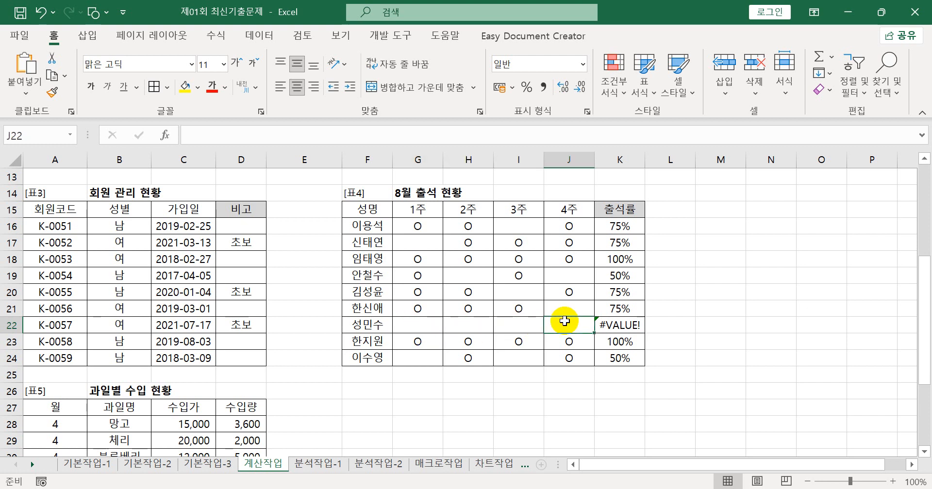
Enter the formula =COUNTA(G16:J16) in L16 beside the 8월 출석 현황 table and fill it down through L24.
{"action": "left_click", "coordinate": [635, 324]}
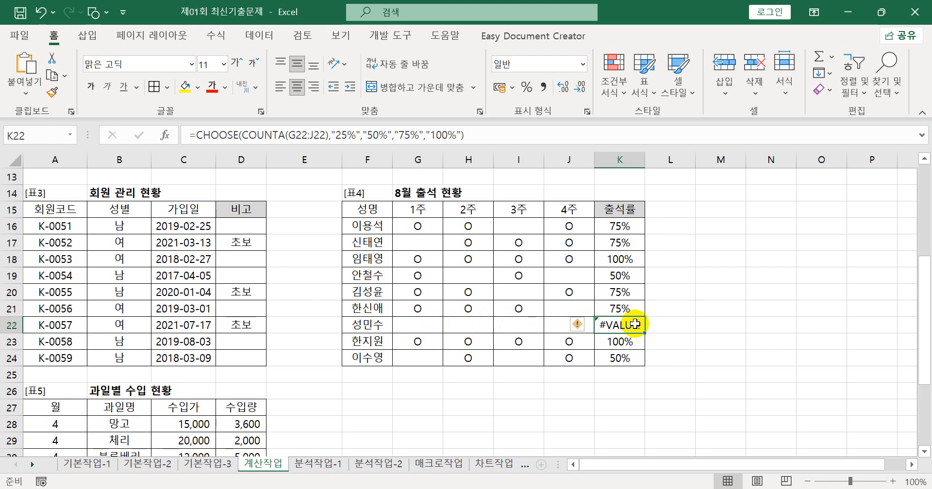
{"action": "left_click", "coordinate": [666, 220]}
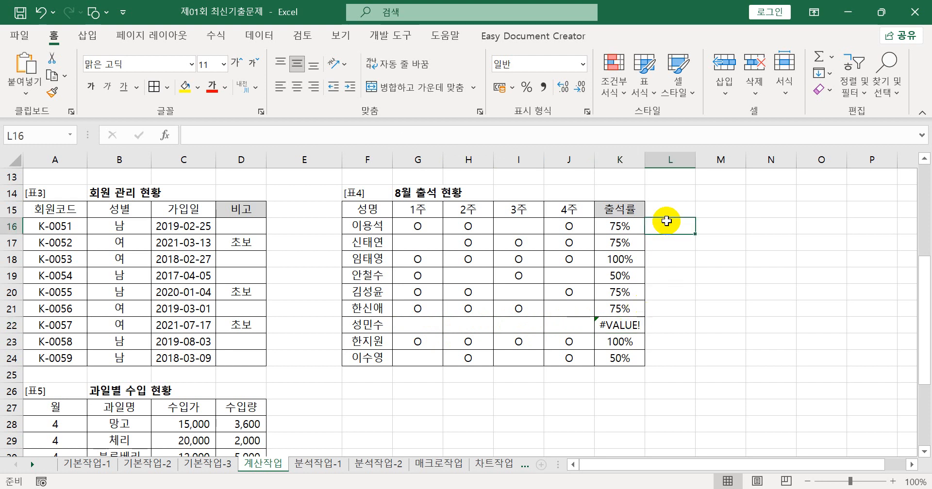
{"action": "type", "text": "=cou"}
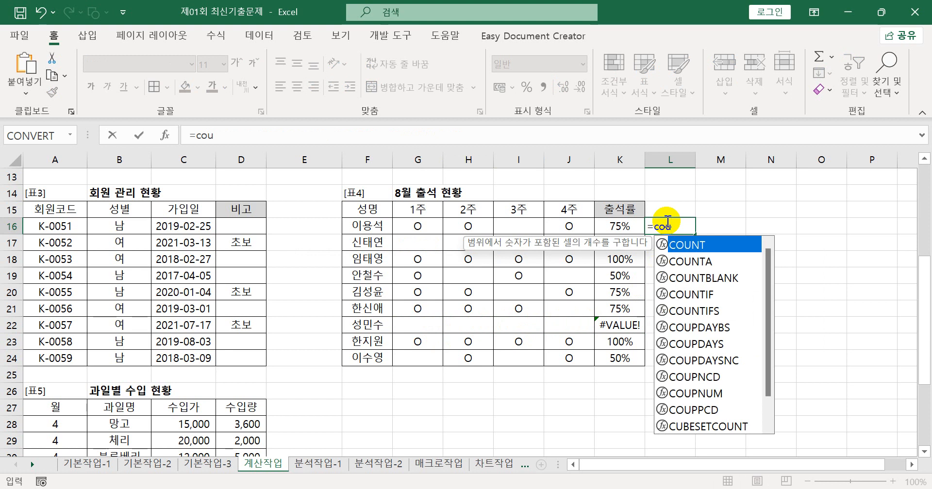
{"action": "key", "text": "Down"}
{"action": "key", "text": "Tab"}
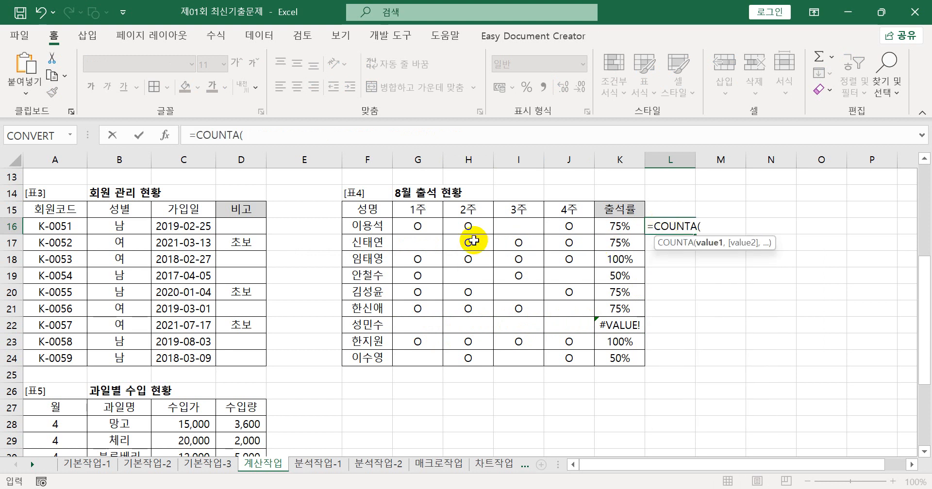
{"action": "left_click_drag", "start_coordinate": [420, 228], "coordinate": [577, 223]}
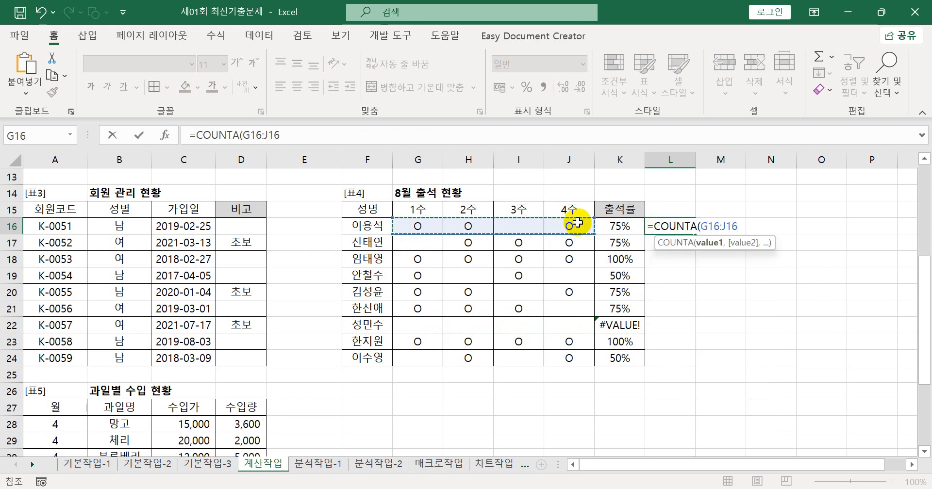
{"action": "type", "text": ")"}
{"action": "key", "text": "Return"}
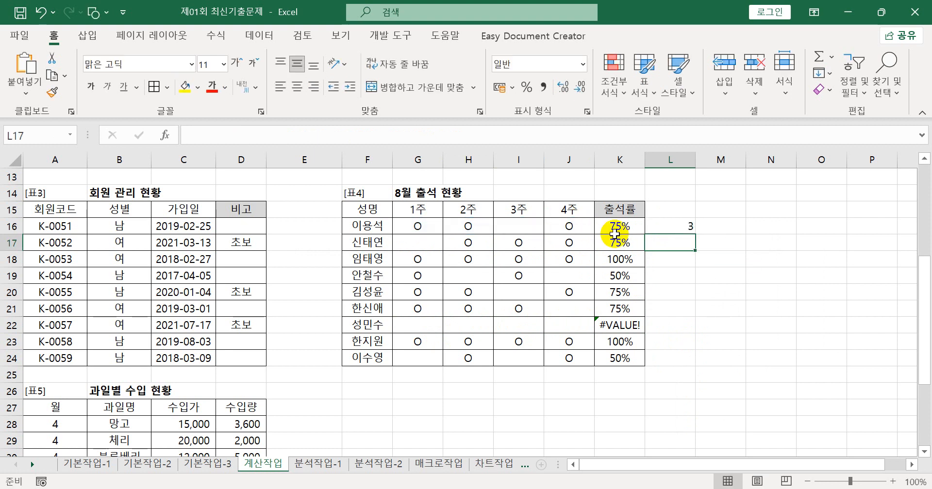
{"action": "left_click", "coordinate": [670, 226]}
{"action": "left_click_drag", "start_coordinate": [696, 235], "coordinate": [690, 361]}
Compare row 22's attendance count with K22's CHOOSE formula and check the COUNTA cells L16 to L19.
{"action": "left_click_drag", "start_coordinate": [354, 324], "coordinate": [660, 333]}
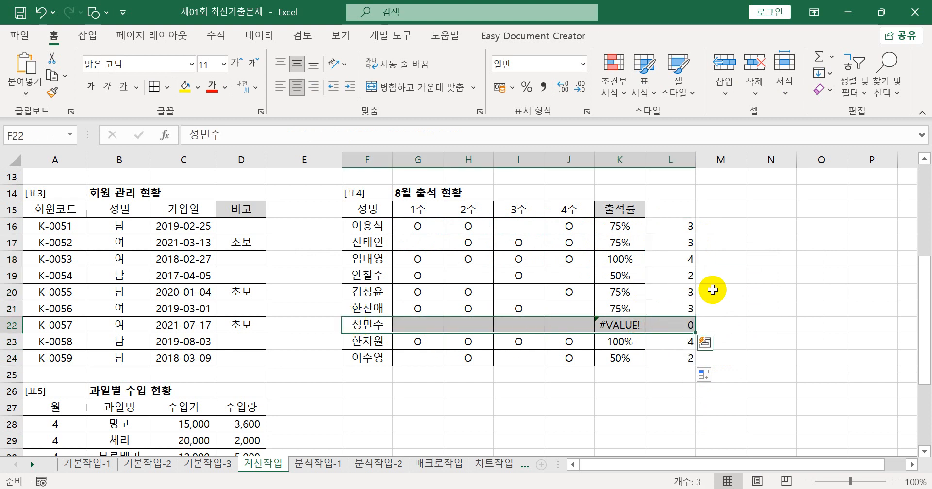
{"action": "left_click", "coordinate": [711, 291]}
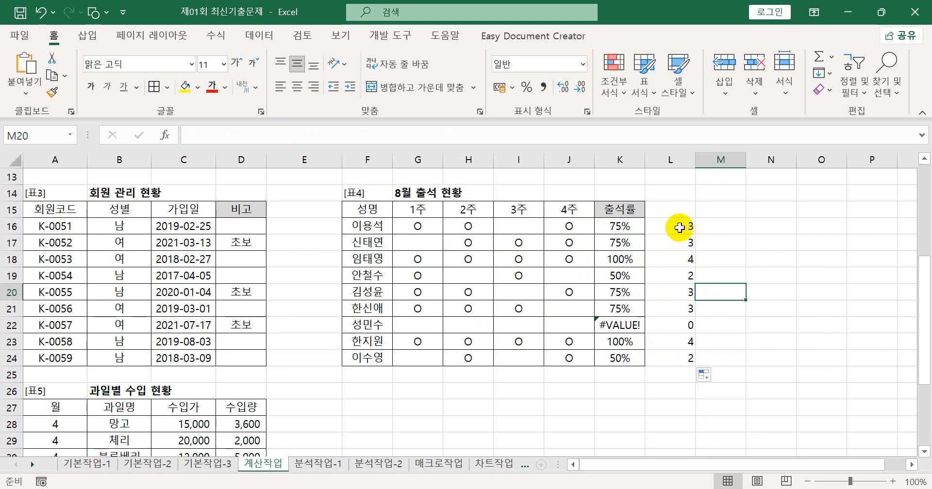
{"action": "left_click_drag", "start_coordinate": [687, 327], "coordinate": [425, 328]}
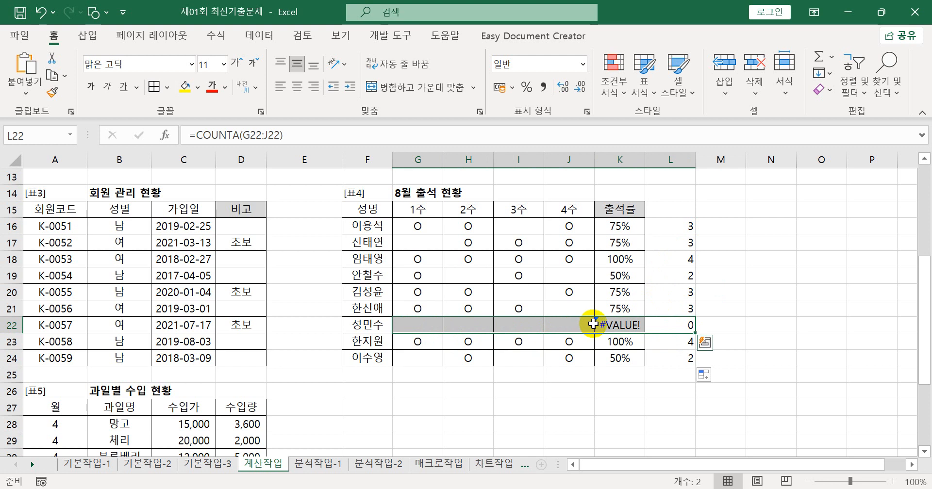
{"action": "left_click", "coordinate": [616, 325]}
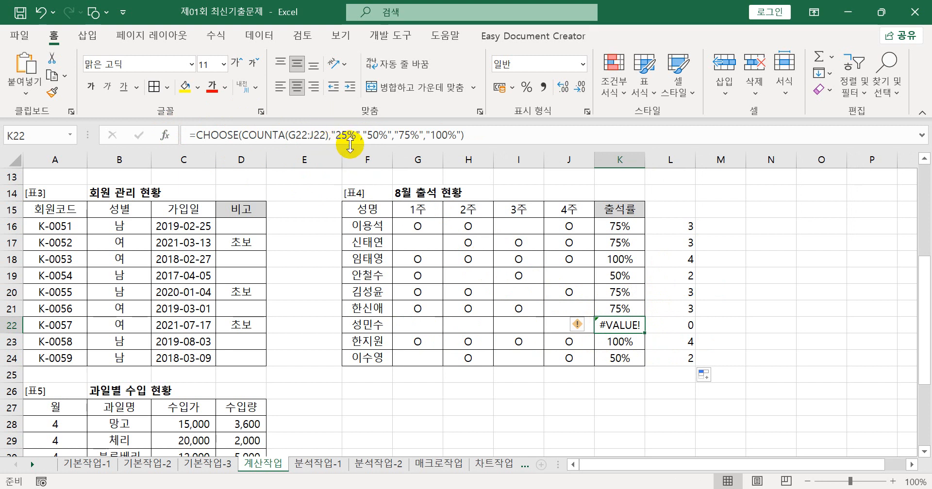
{"action": "left_click", "coordinate": [687, 226]}
{"action": "left_click", "coordinate": [687, 243]}
{"action": "left_click", "coordinate": [684, 258]}
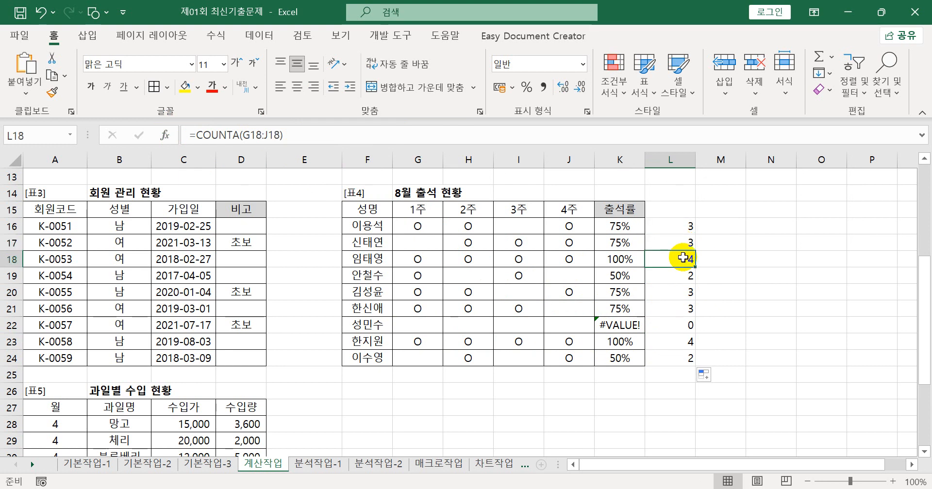
{"action": "left_click", "coordinate": [687, 227]}
{"action": "left_click", "coordinate": [685, 243]}
{"action": "left_click", "coordinate": [683, 260]}
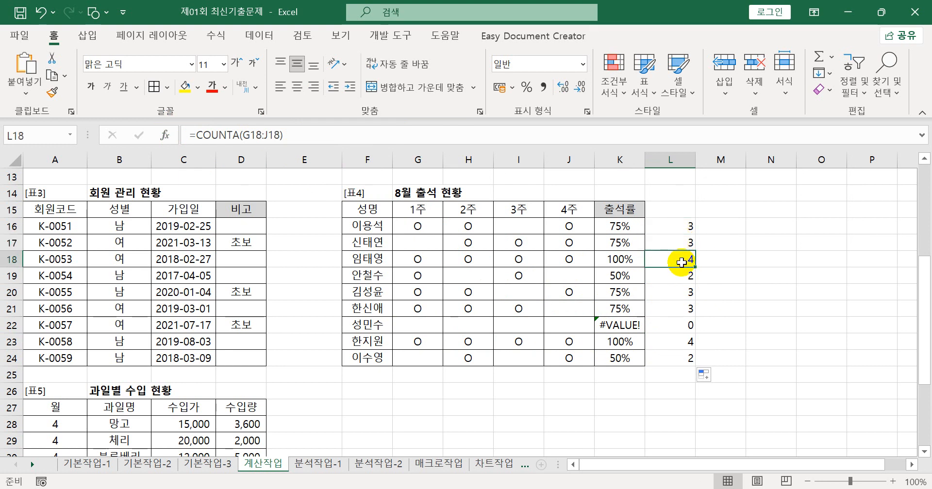
{"action": "left_click", "coordinate": [682, 275]}
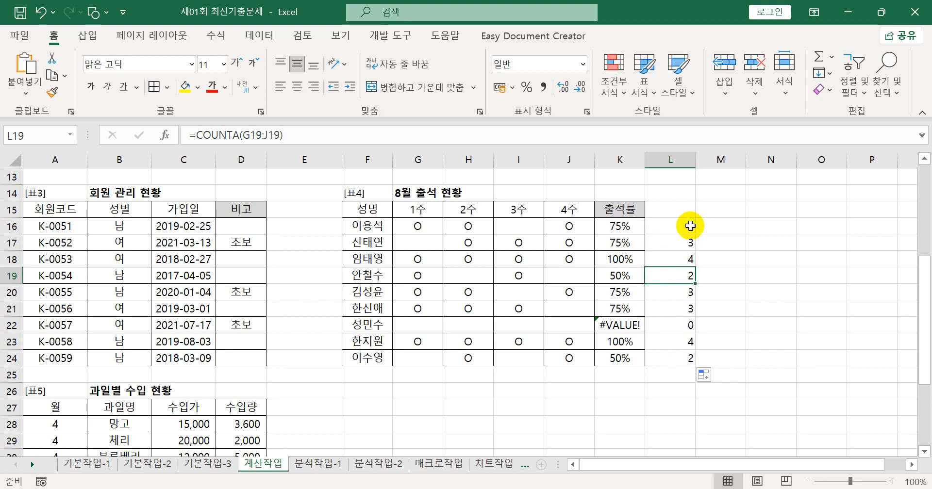
Append +1 to L16's COUNTA formula and fill the changed formula down through L24.
{"action": "double_click", "coordinate": [689, 226]}
{"action": "left_click", "coordinate": [744, 226]}
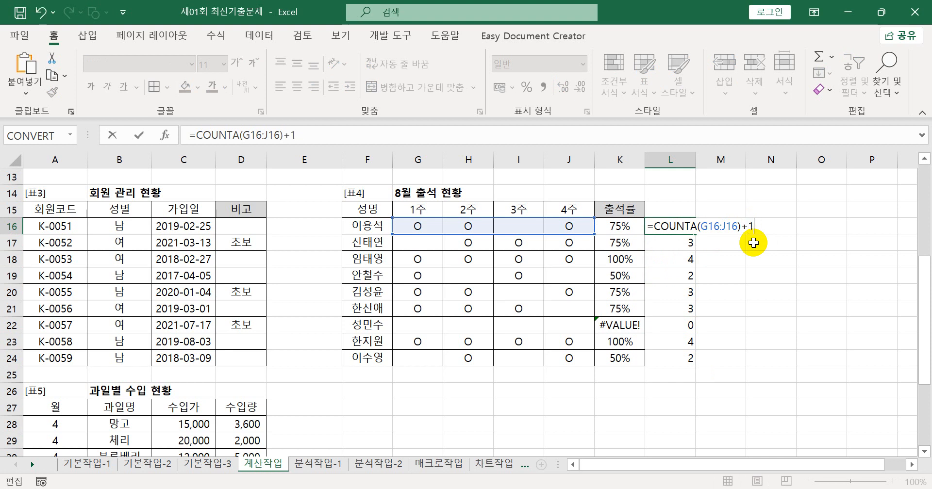
{"action": "key", "text": "Return"}
{"action": "left_click", "coordinate": [683, 230]}
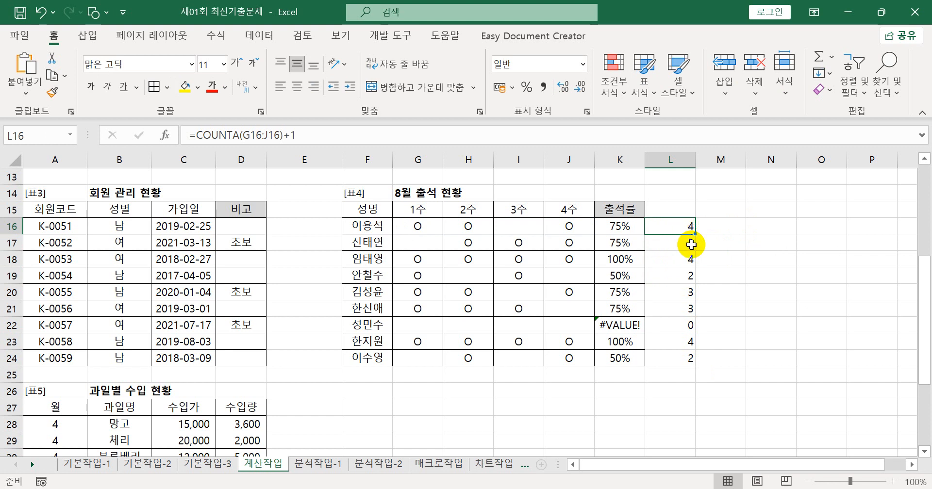
{"action": "left_click_drag", "start_coordinate": [695, 237], "coordinate": [687, 357]}
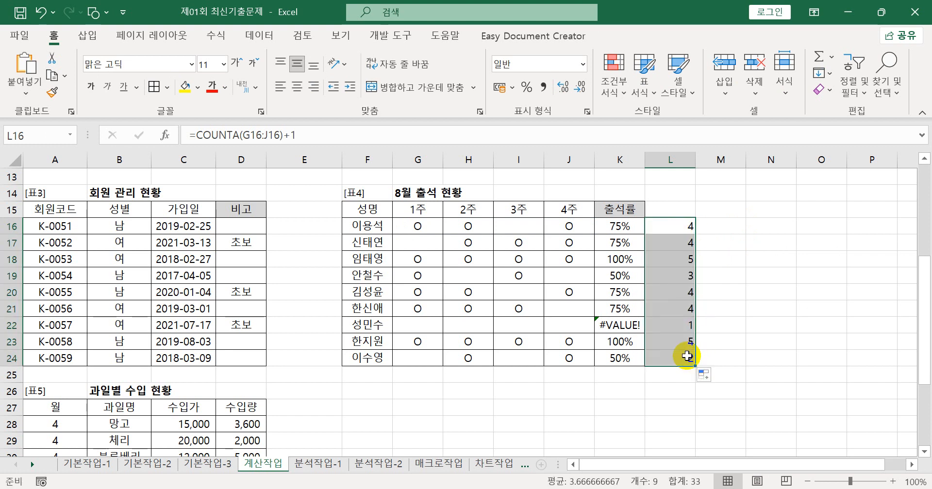
Examine the COUNTA+1 values in column L and the formula in L22, leaving the formula as it is.
{"action": "left_click", "coordinate": [692, 327]}
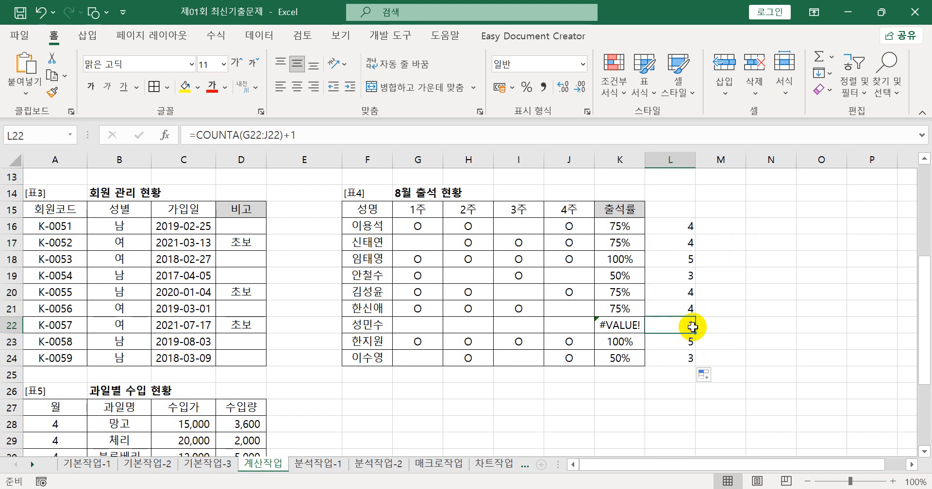
{"action": "left_click", "coordinate": [684, 225]}
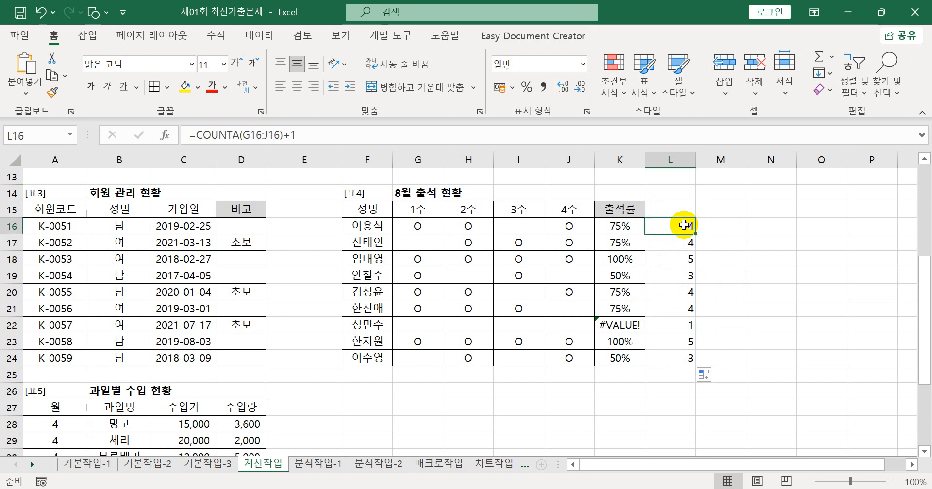
{"action": "left_click", "coordinate": [693, 328]}
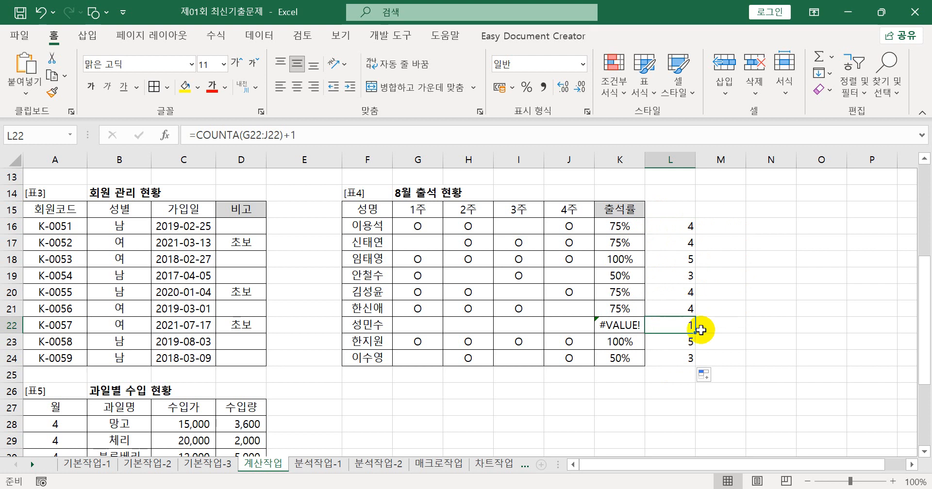
{"action": "left_click", "coordinate": [677, 292]}
{"action": "left_click", "coordinate": [675, 258]}
{"action": "left_click", "coordinate": [684, 329]}
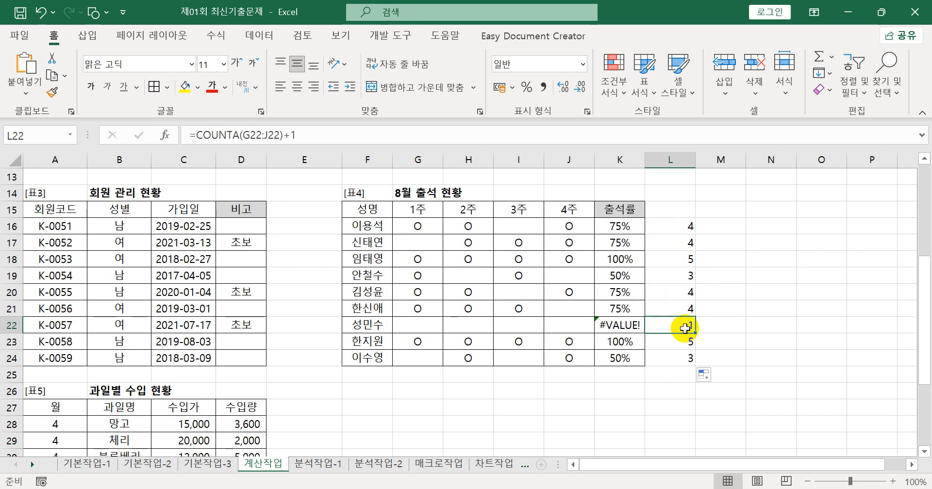
{"action": "double_click", "coordinate": [660, 326]}
{"action": "left_click", "coordinate": [656, 325]}
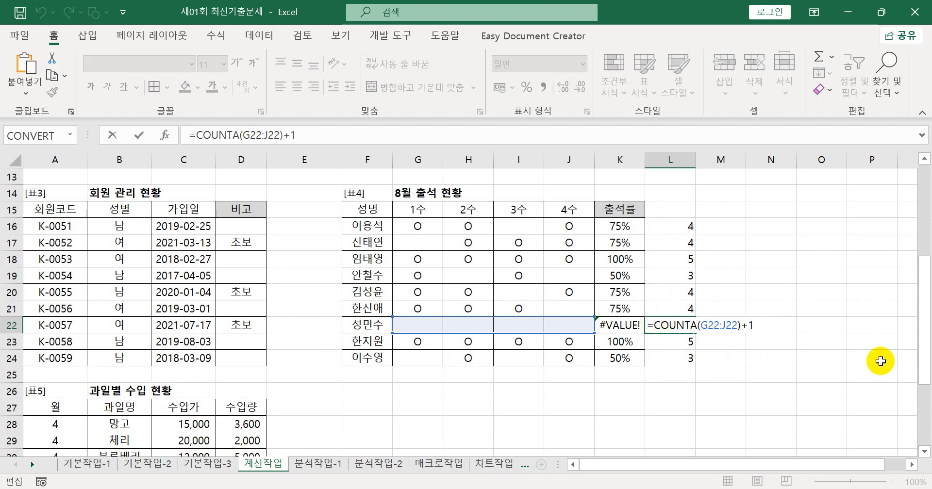
{"action": "key", "text": "Return"}
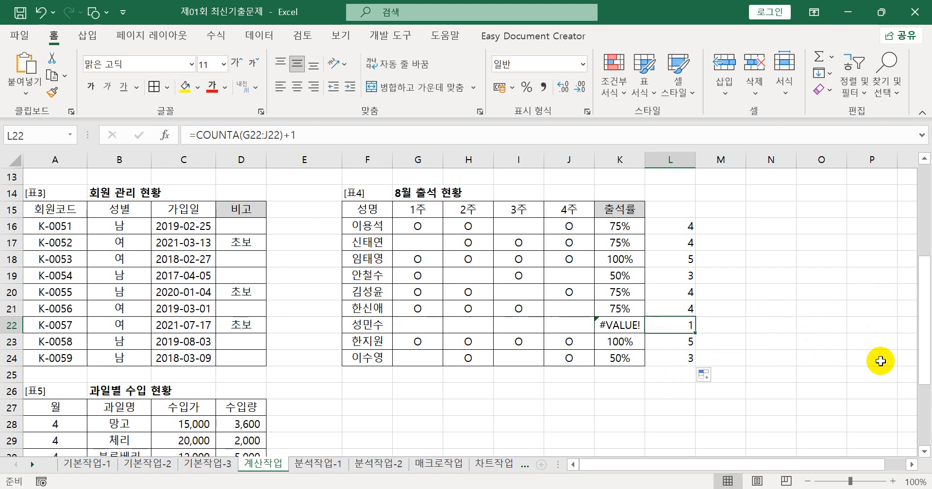
{"action": "left_click", "coordinate": [805, 373]}
Enter =DCOUNT(A27:D36,C27,B27:B28) in D37 to count the mango imports in the 과일별 수입 현황 table.
{"action": "scroll", "coordinate": [806, 373], "scroll_direction": "down", "scroll_amount": 4}
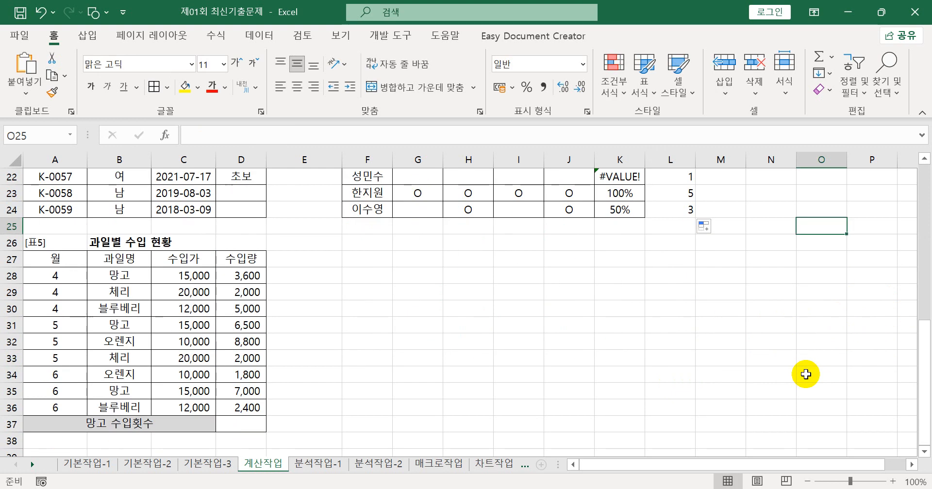
{"action": "left_click", "coordinate": [246, 375]}
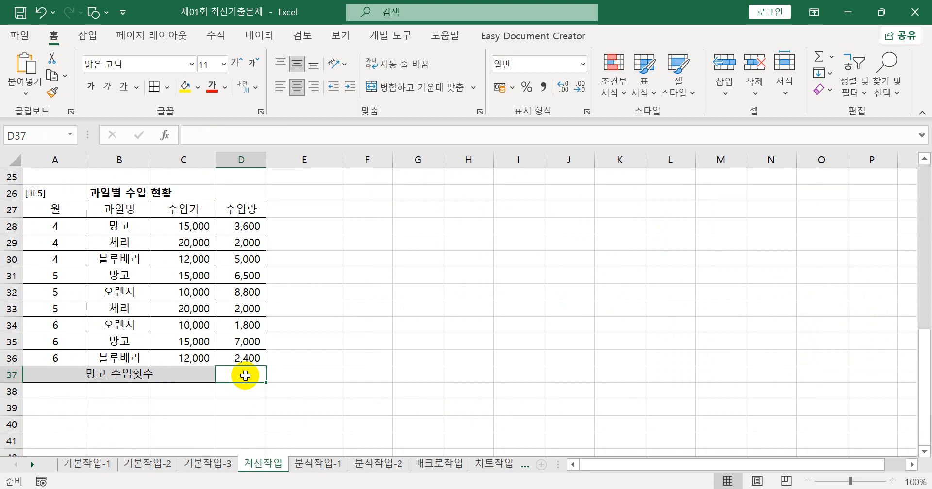
{"action": "type", "text": "=dcou"}
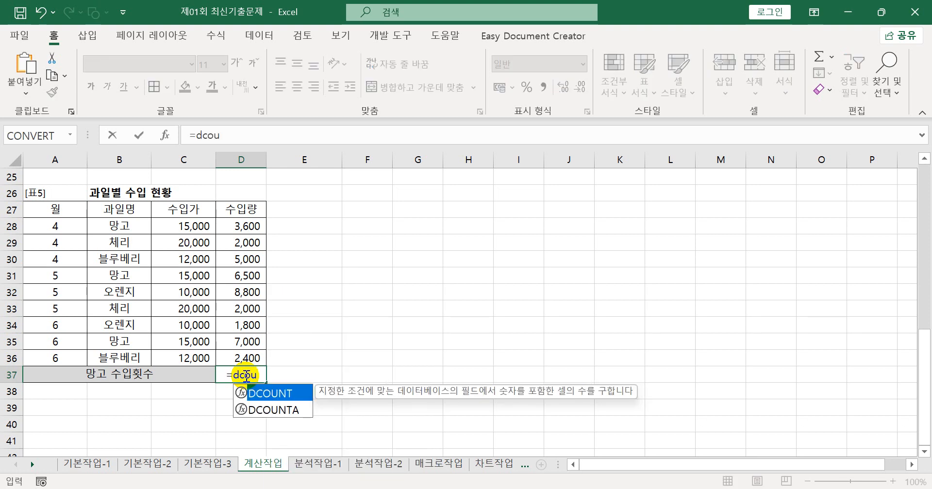
{"action": "key", "text": "Tab"}
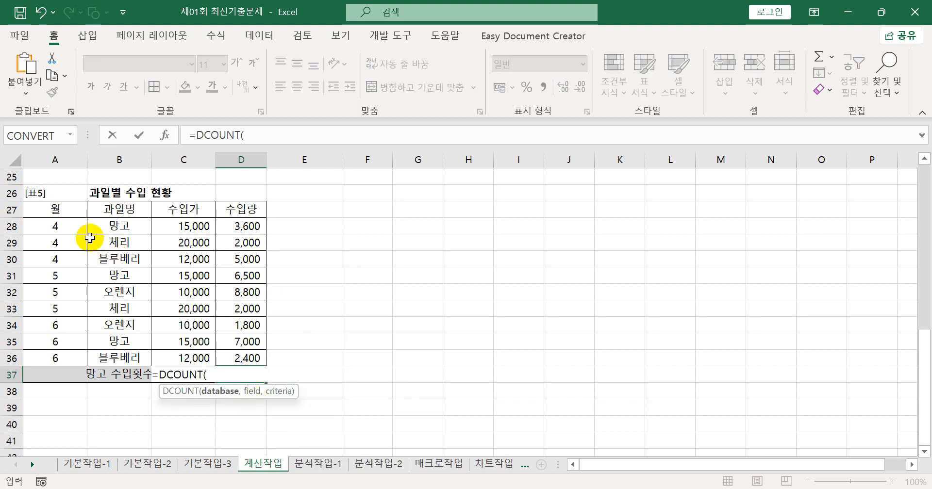
{"action": "left_click_drag", "start_coordinate": [52, 209], "coordinate": [238, 357]}
{"action": "type", "text": ","}
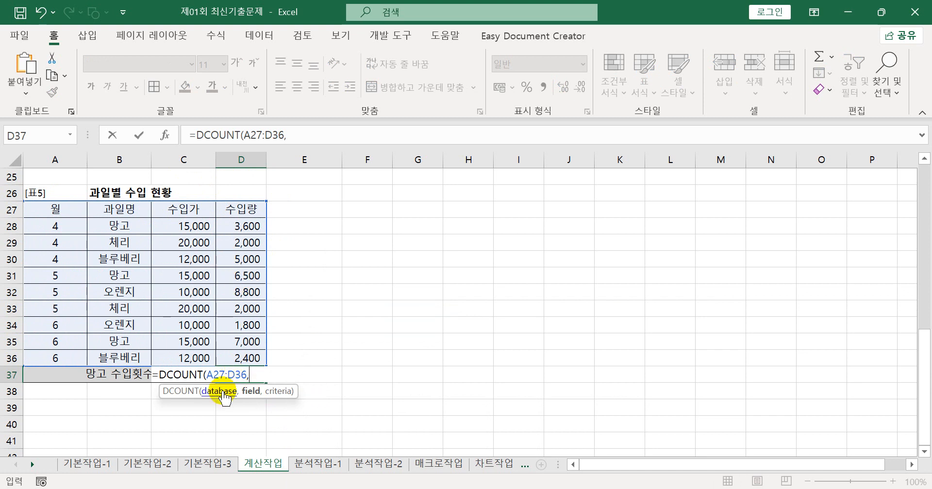
{"action": "left_click", "coordinate": [202, 207]}
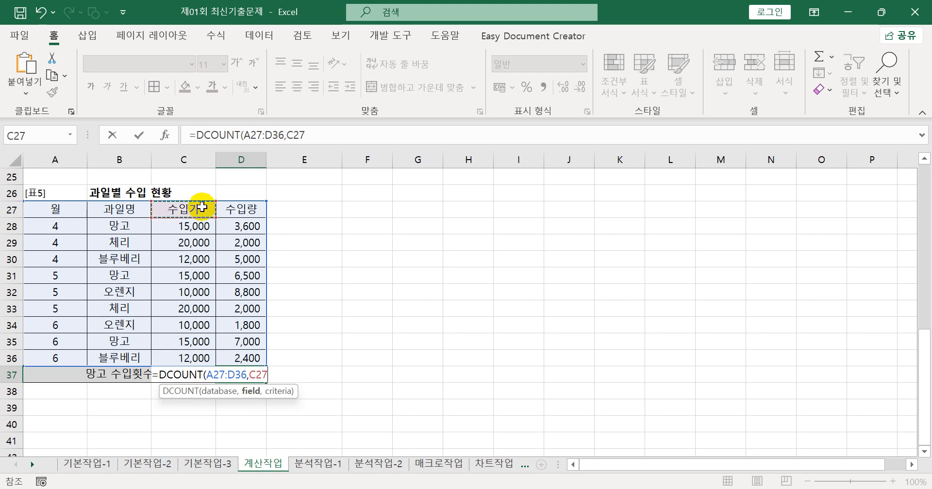
{"action": "type", "text": ","}
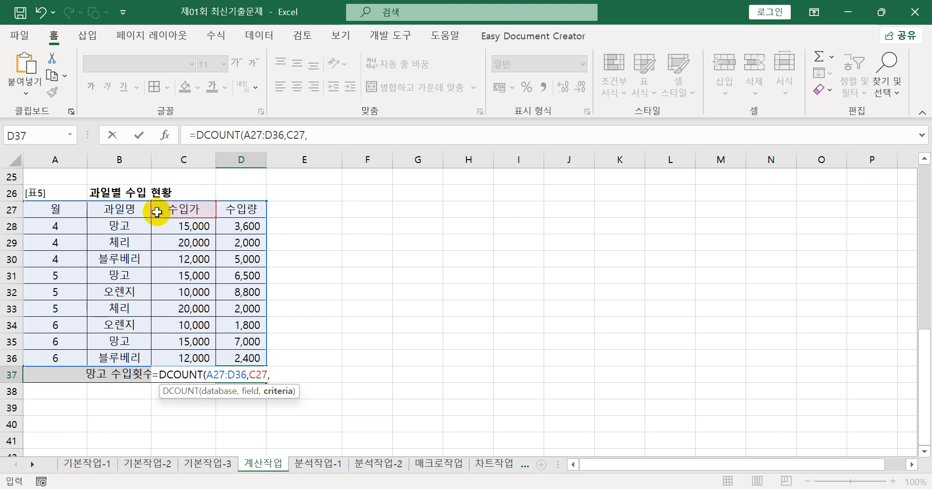
{"action": "left_click_drag", "start_coordinate": [125, 209], "coordinate": [127, 218]}
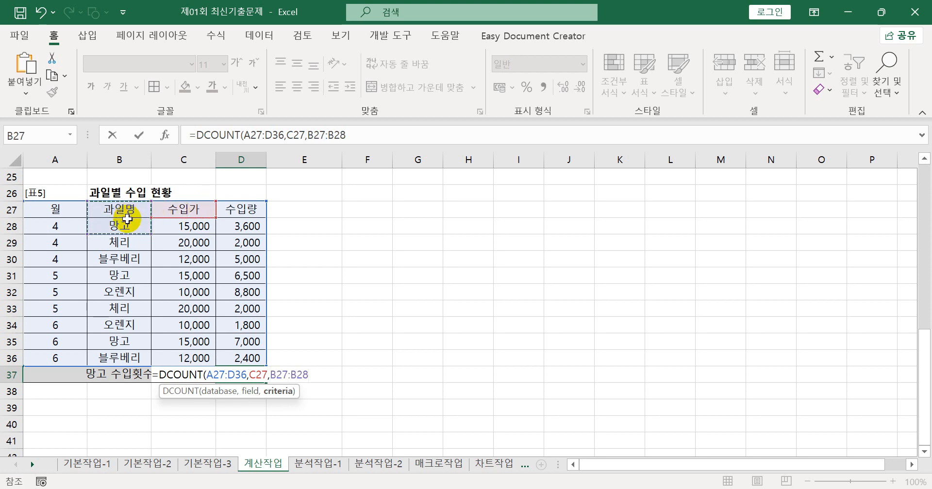
{"action": "type", "text": ")"}
{"action": "key", "text": "Return"}
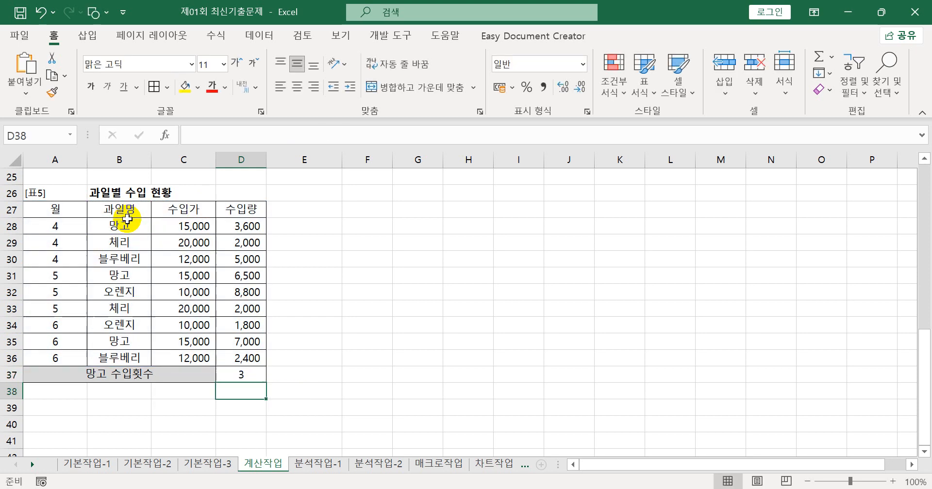
Append &"회" to the DCOUNT formula in D37 of the 과일별 수입 현황 table.
{"action": "left_click", "coordinate": [225, 372]}
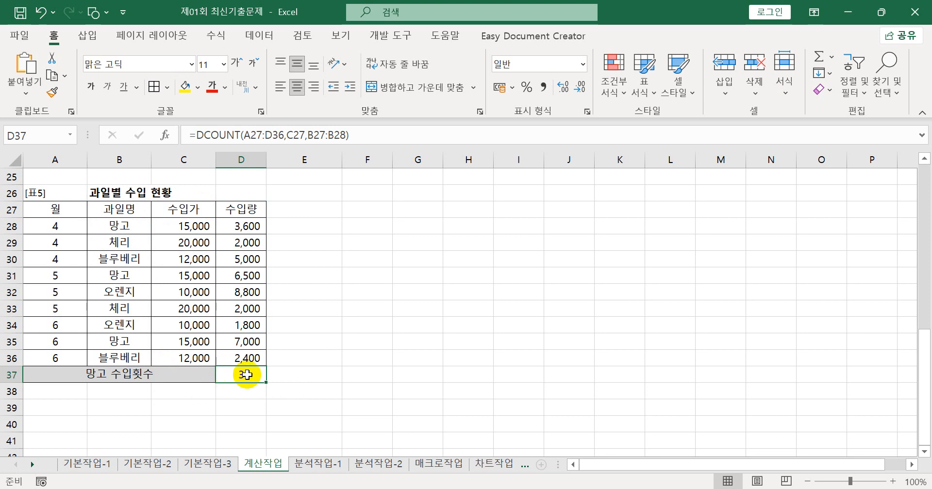
{"action": "double_click", "coordinate": [267, 375]}
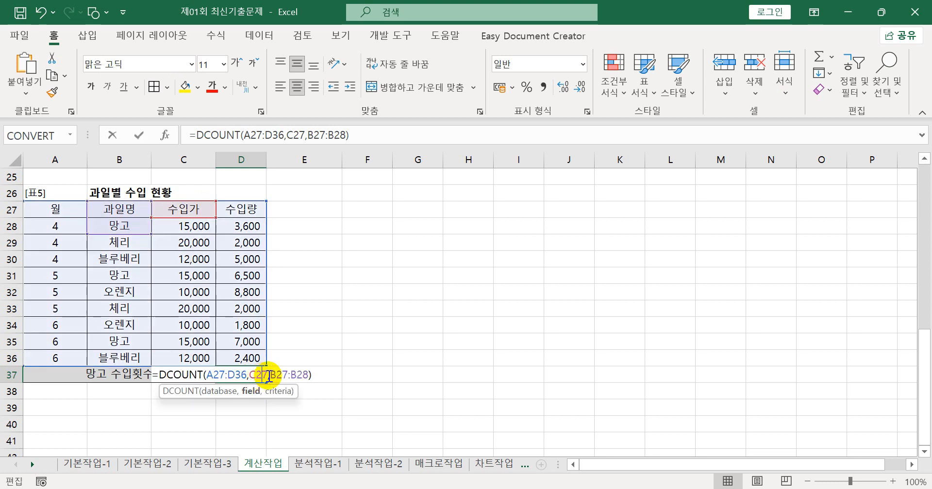
{"action": "left_click", "coordinate": [313, 374]}
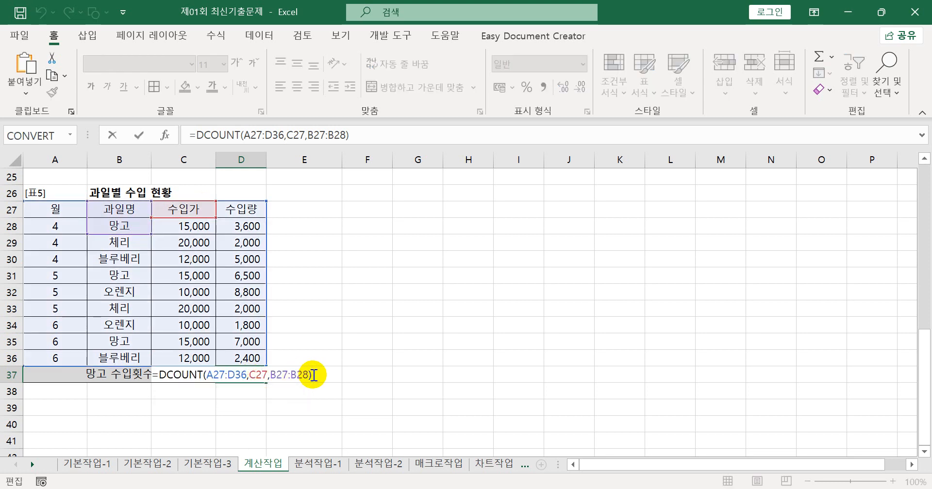
{"action": "type", "text": "&\""}
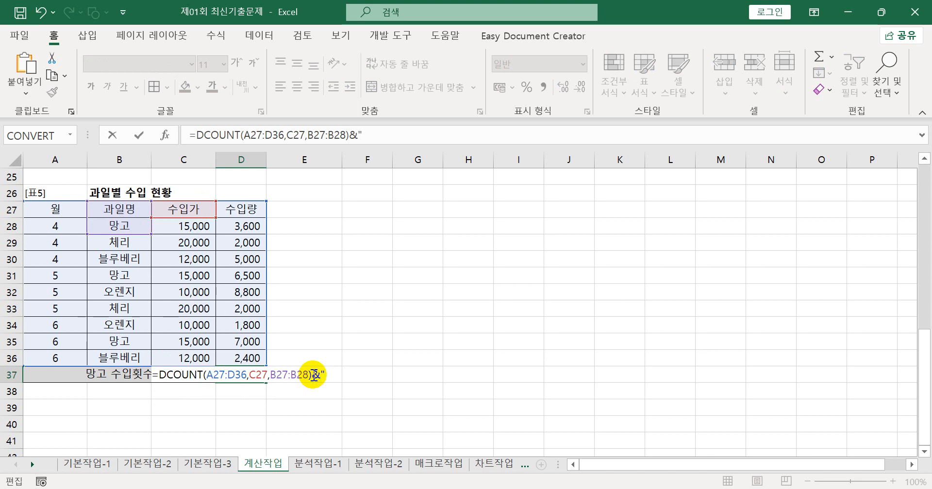
{"action": "type", "text": "회\""}
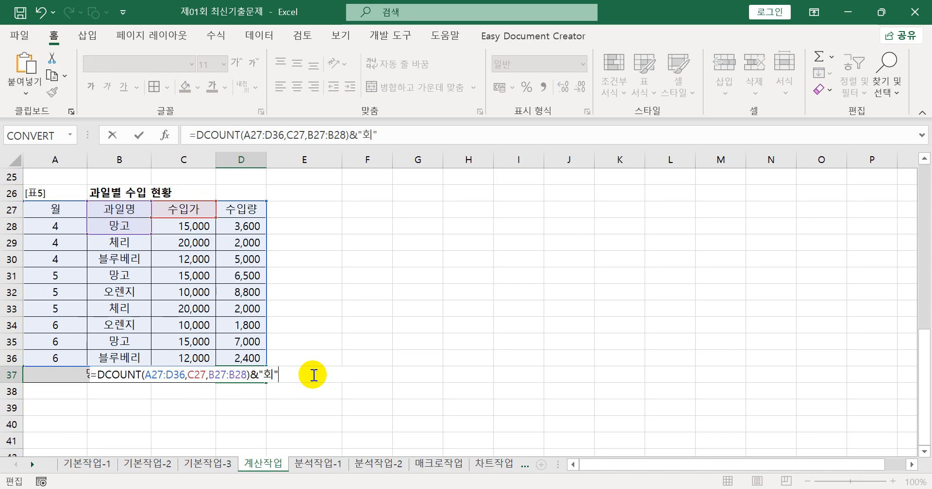
{"action": "key", "text": "Return"}
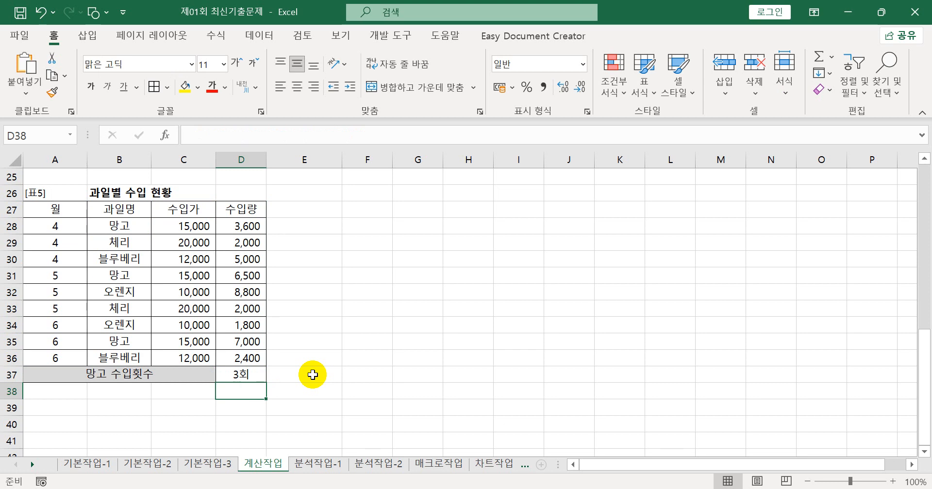
Copy D37's formula =DCOUNT(A27:D36,C27,B27:B28)&"회" and record it as item 5 in the 메모장 note.
{"action": "left_click", "coordinate": [259, 375]}
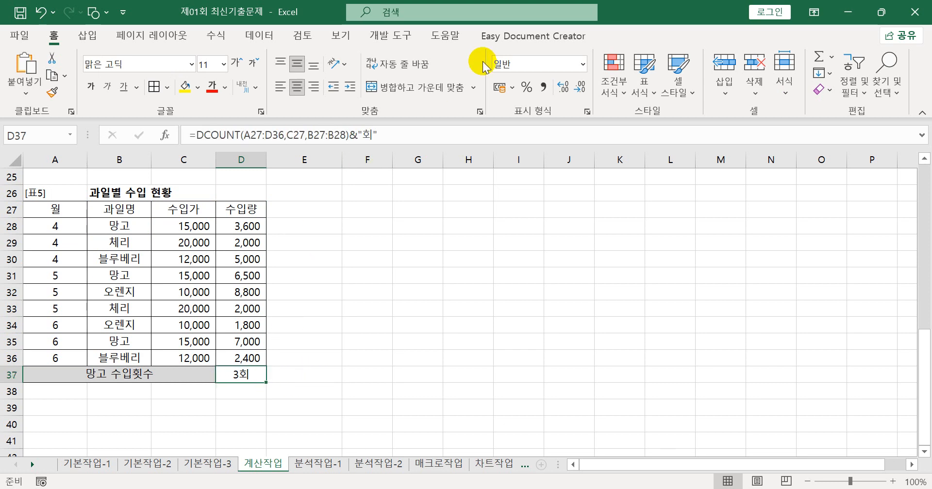
{"action": "left_click_drag", "start_coordinate": [399, 138], "coordinate": [193, 135]}
{"action": "key", "text": "ctrl+c"}
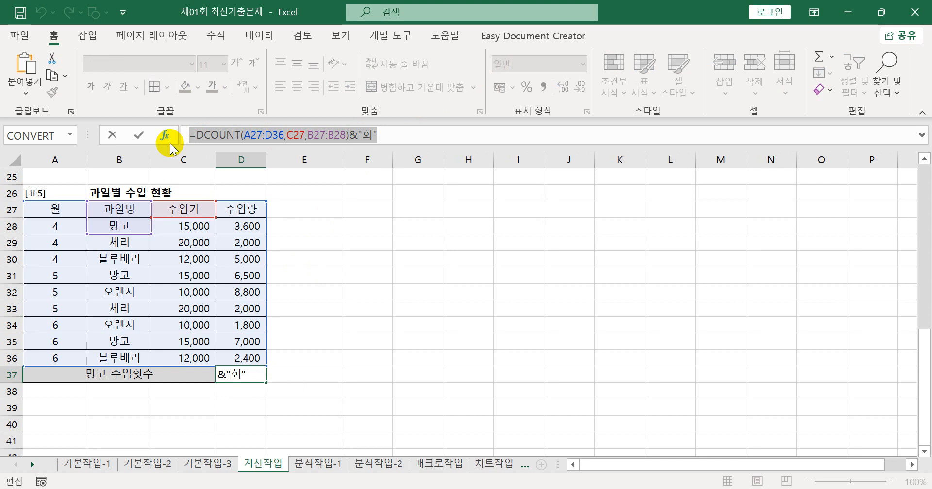
{"action": "key", "text": "Escape"}
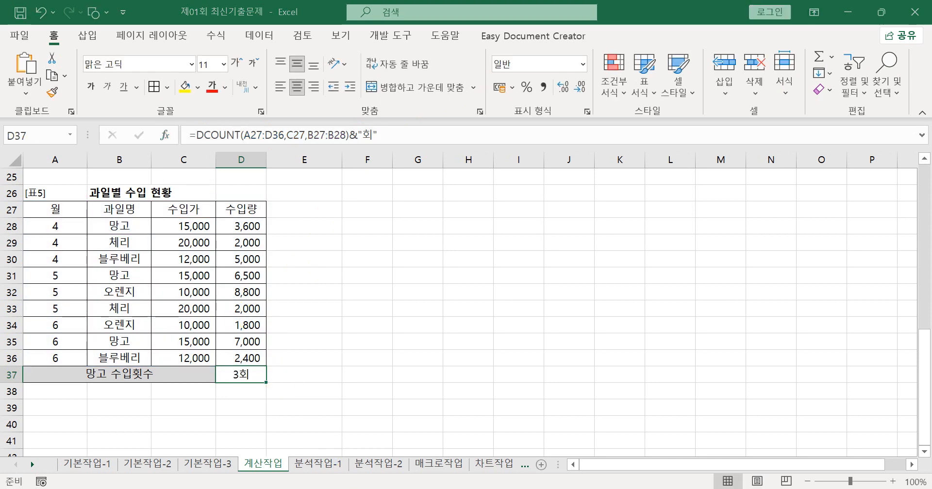
{"action": "key", "text": "alt+Tab"}
{"action": "key", "text": "Return"}
{"action": "type", "text": "5."}
{"action": "key", "text": "ctrl+v"}
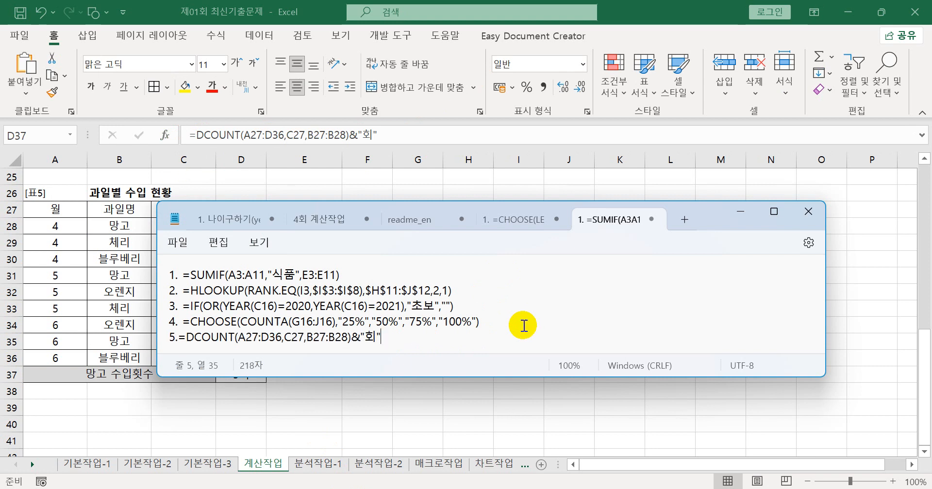
{"action": "left_click_drag", "start_coordinate": [695, 205], "coordinate": [658, 160]}
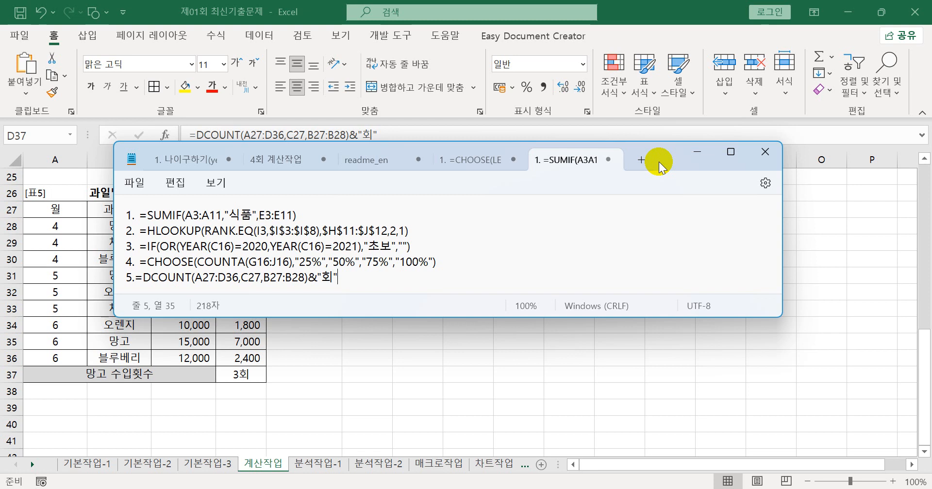
Switch back to Excel, open the 분석작업-1 sheet and select a data cell inside the 지역별 미수금 현황 table.
{"action": "left_click", "coordinate": [330, 464]}
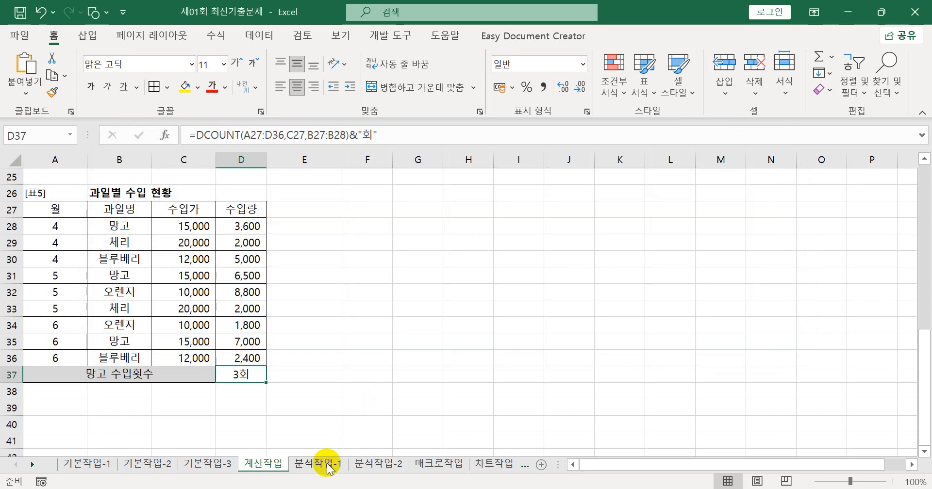
{"action": "left_click", "coordinate": [310, 464]}
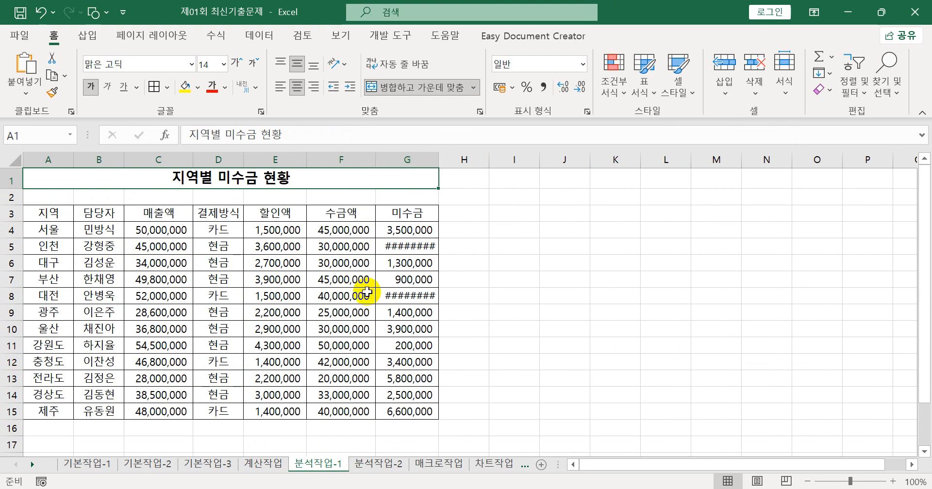
{"action": "left_click", "coordinate": [349, 300]}
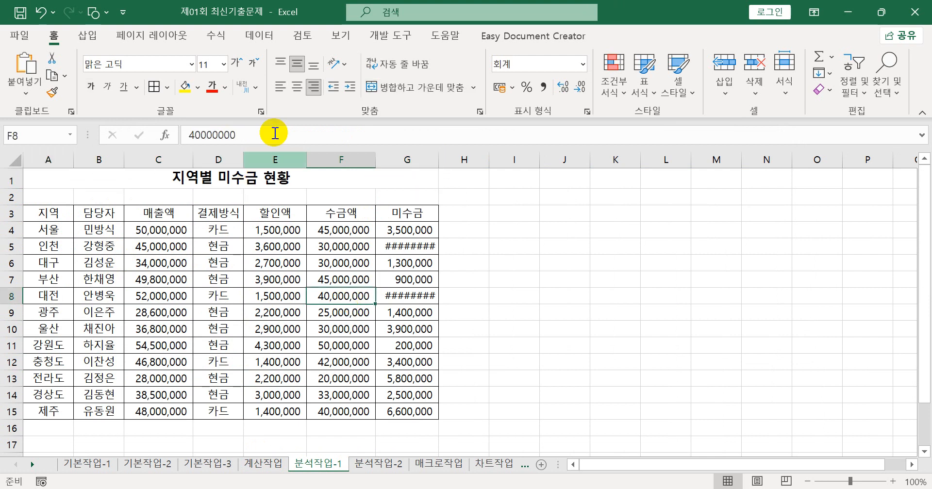
{"action": "left_click", "coordinate": [257, 36]}
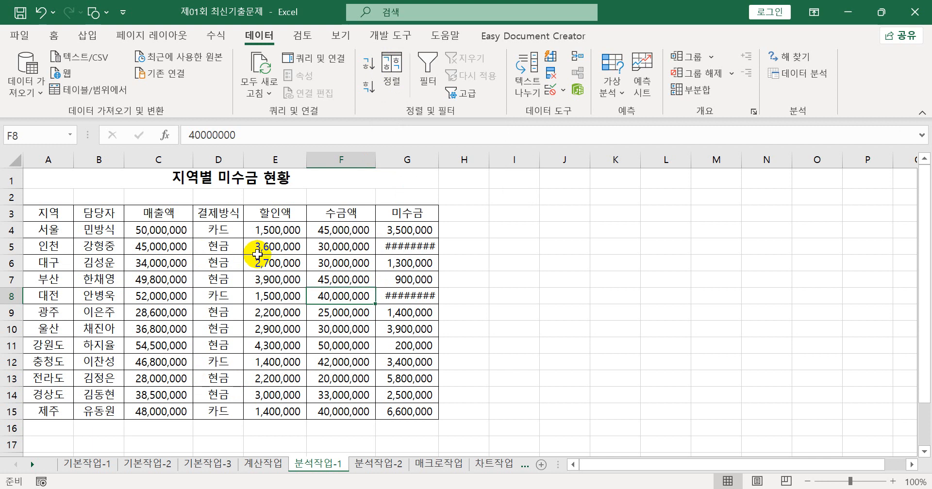
{"action": "left_click", "coordinate": [229, 215]}
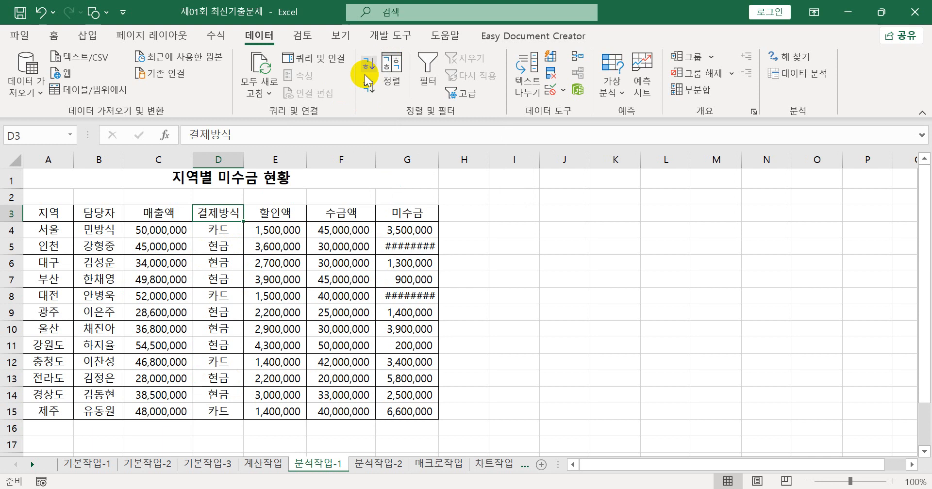
{"action": "left_click_drag", "start_coordinate": [217, 213], "coordinate": [205, 403]}
{"action": "left_click", "coordinate": [249, 315]}
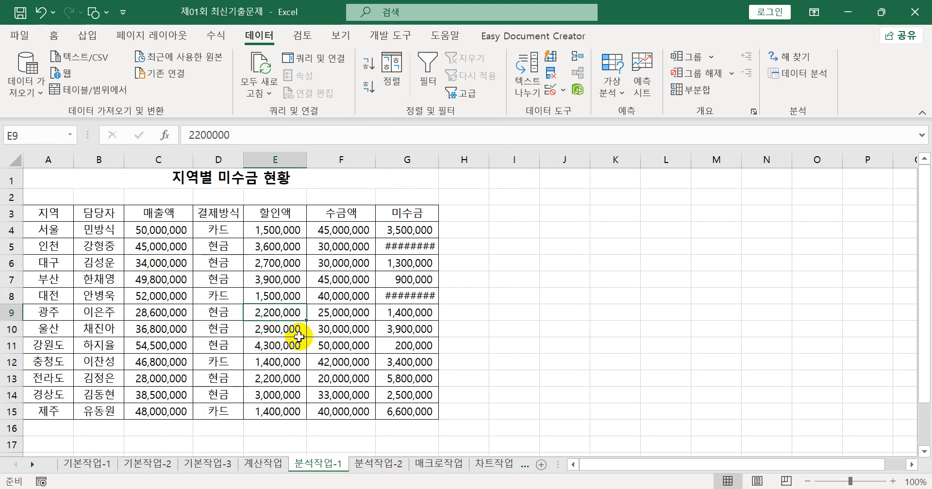
Sort the 지역별 미수금 현황 table by 결제방식 cell values in descending order (내림차순).
{"action": "left_click", "coordinate": [394, 77]}
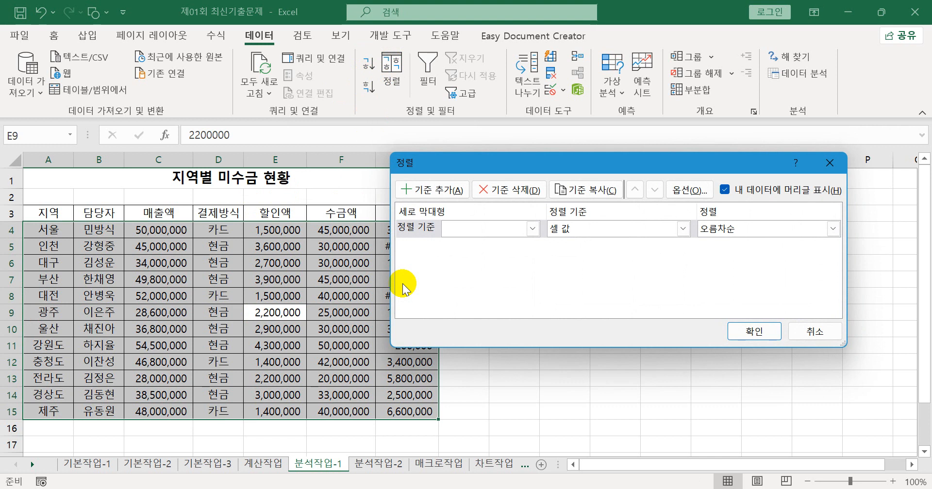
{"action": "left_click", "coordinate": [444, 229]}
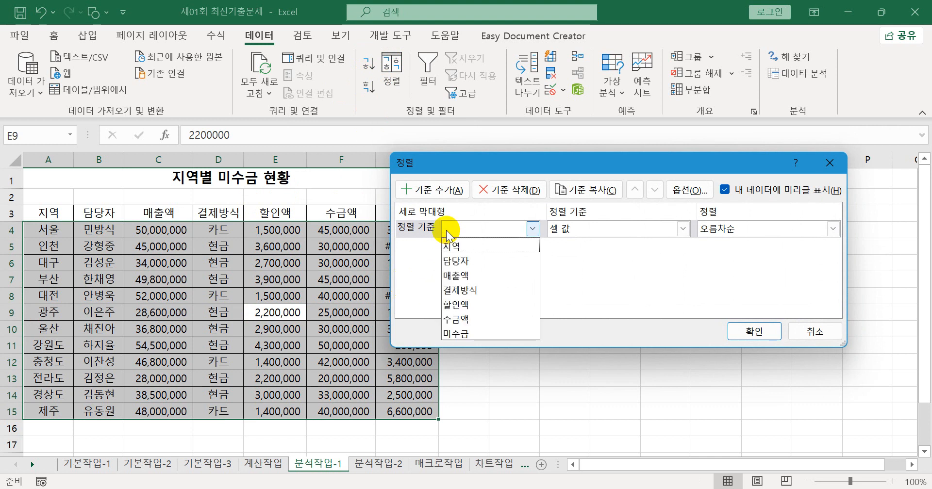
{"action": "left_click", "coordinate": [456, 290]}
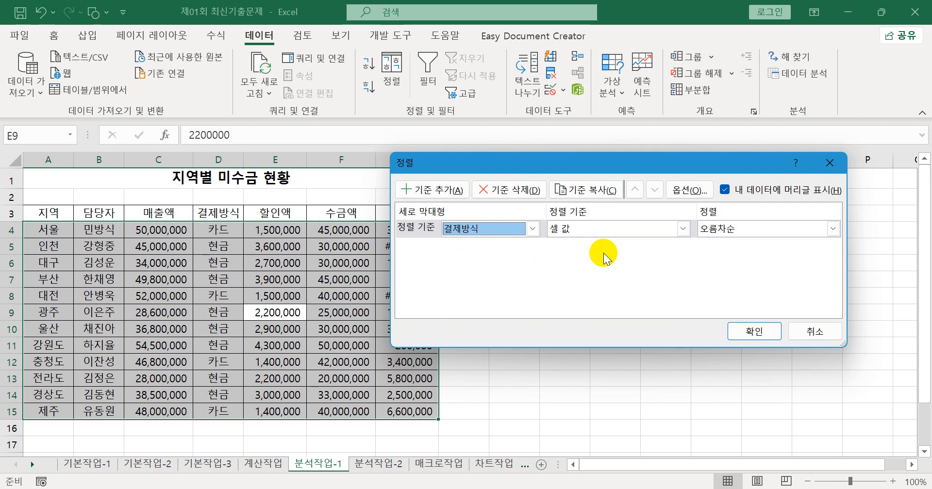
{"action": "left_click", "coordinate": [718, 229]}
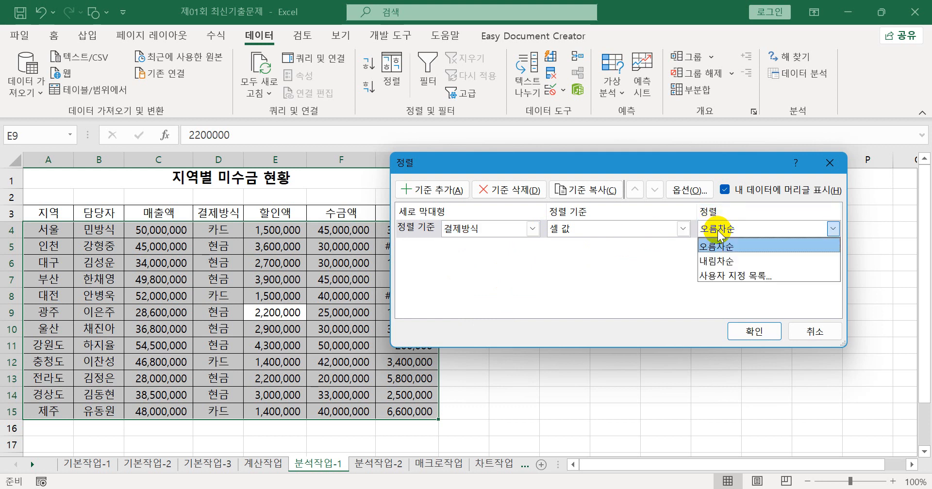
{"action": "left_click", "coordinate": [720, 261]}
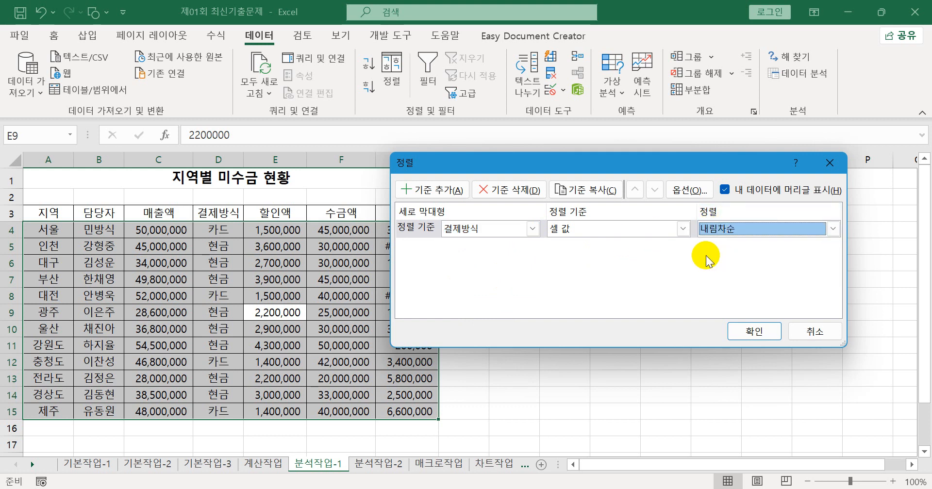
{"action": "left_click", "coordinate": [742, 330]}
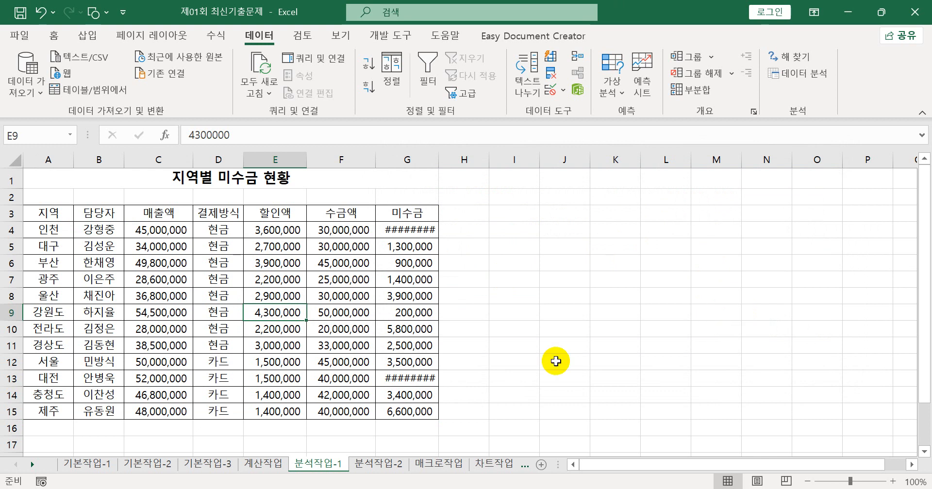
Add subtotals grouped by 결제방식 using 합계 for 할인액, 수금액 and 미수금, with 새로운 값으로 대치 turned off.
{"action": "left_click", "coordinate": [393, 369]}
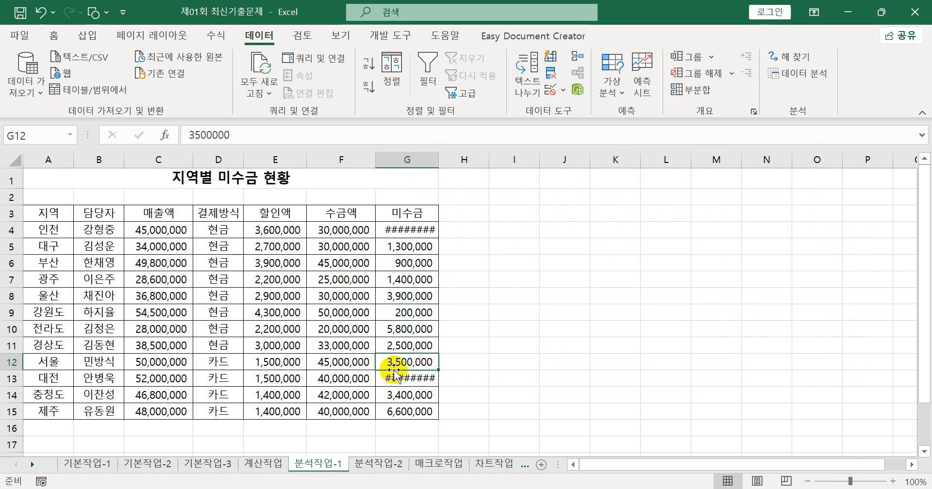
{"action": "left_click", "coordinate": [690, 90]}
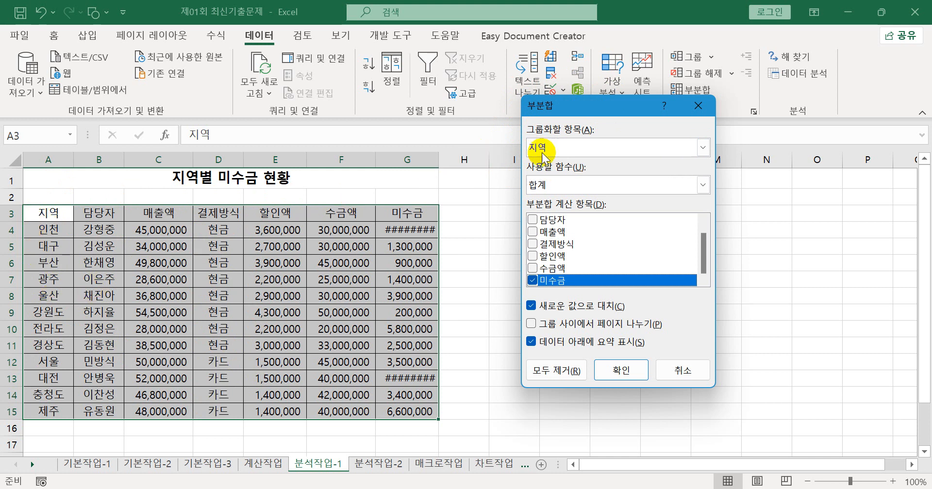
{"action": "left_click", "coordinate": [702, 148]}
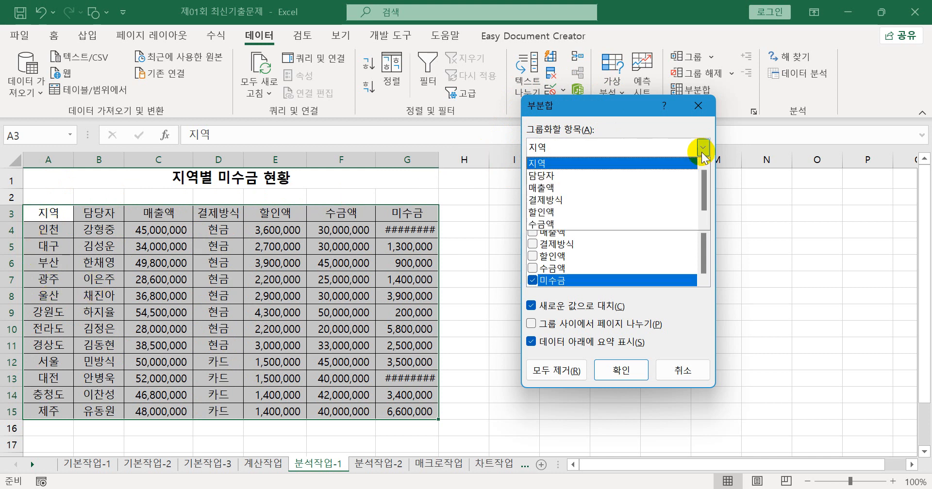
{"action": "left_click", "coordinate": [601, 200]}
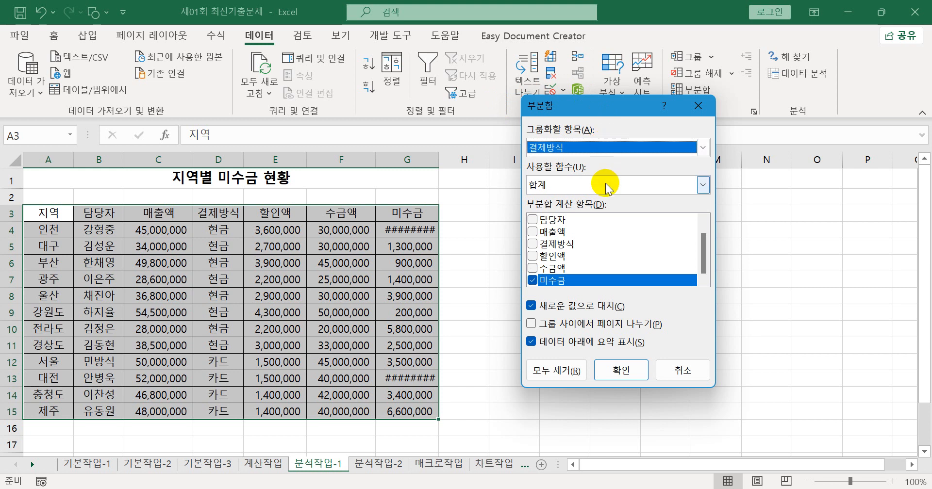
{"action": "left_click", "coordinate": [533, 256]}
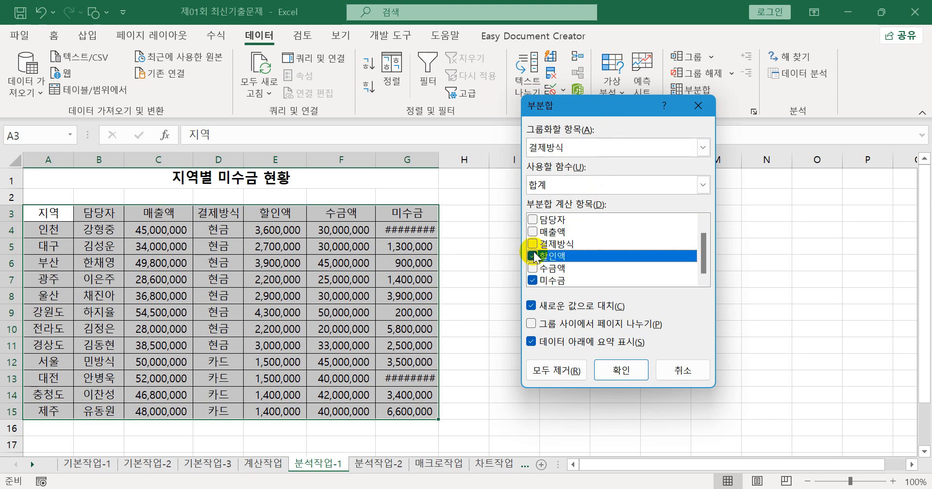
{"action": "left_click", "coordinate": [533, 269]}
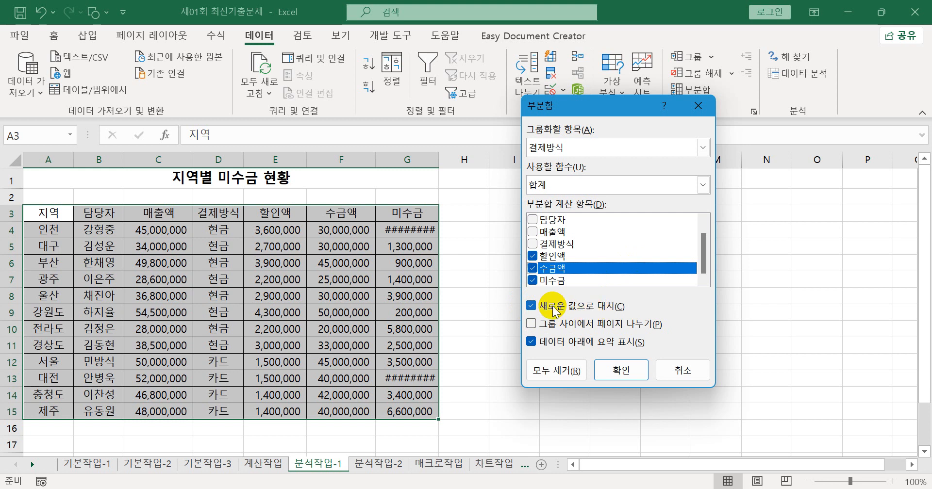
{"action": "left_click", "coordinate": [534, 306]}
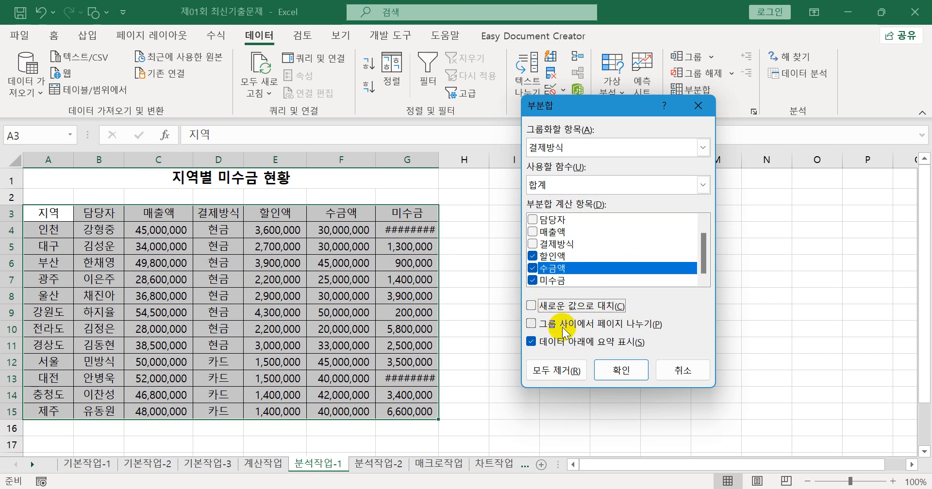
{"action": "left_click", "coordinate": [621, 371]}
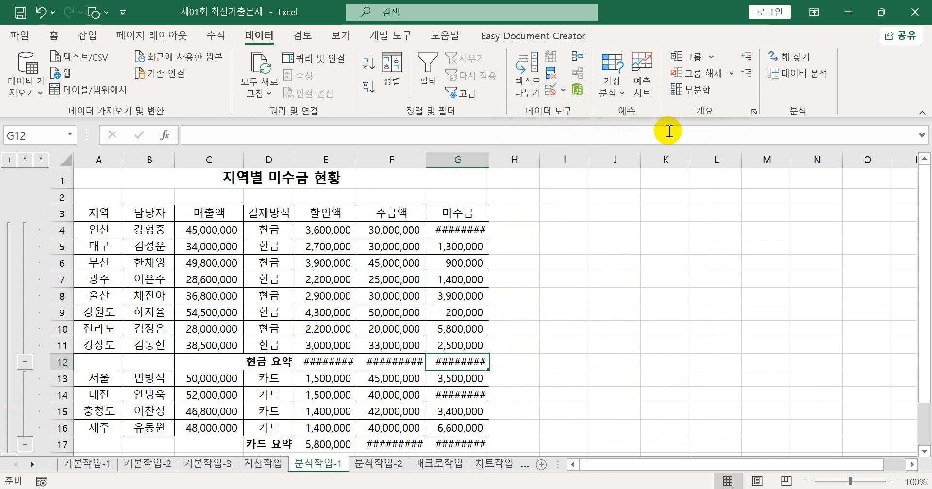
Add a second subtotal grouped by 결제방식 using 평균 for 할인액, 수금액 and 미수금, keeping the existing subtotals.
{"action": "left_click", "coordinate": [697, 90]}
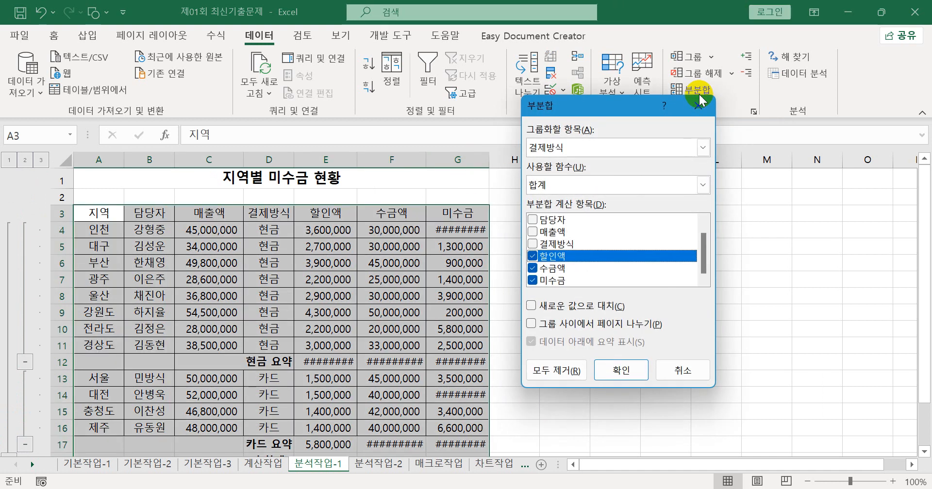
{"action": "left_click", "coordinate": [639, 186]}
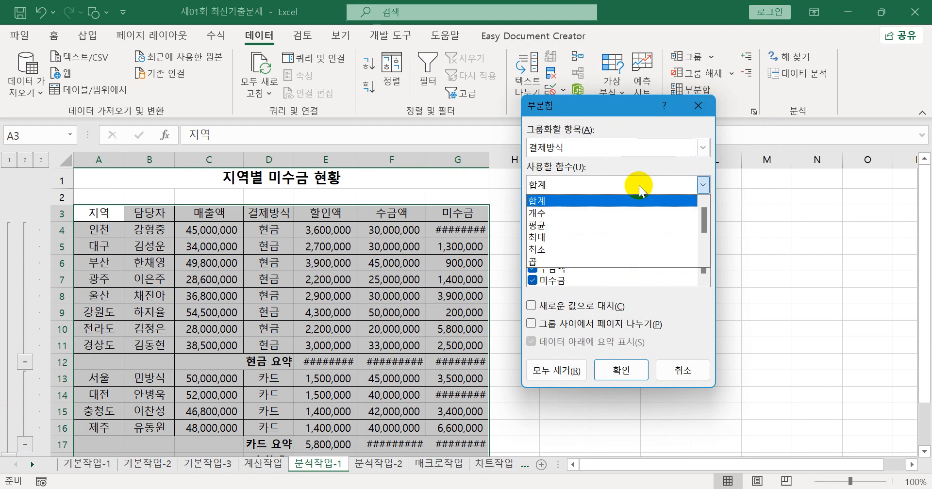
{"action": "left_click", "coordinate": [593, 226]}
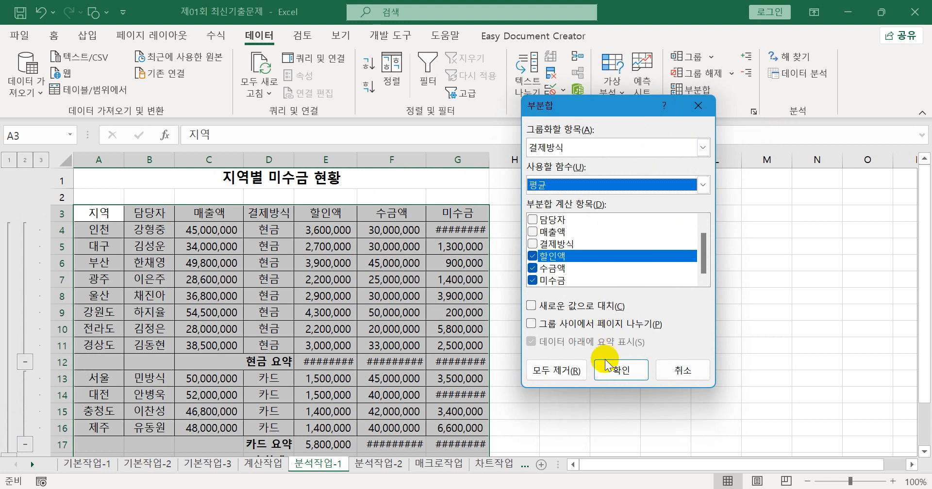
{"action": "left_click", "coordinate": [613, 371]}
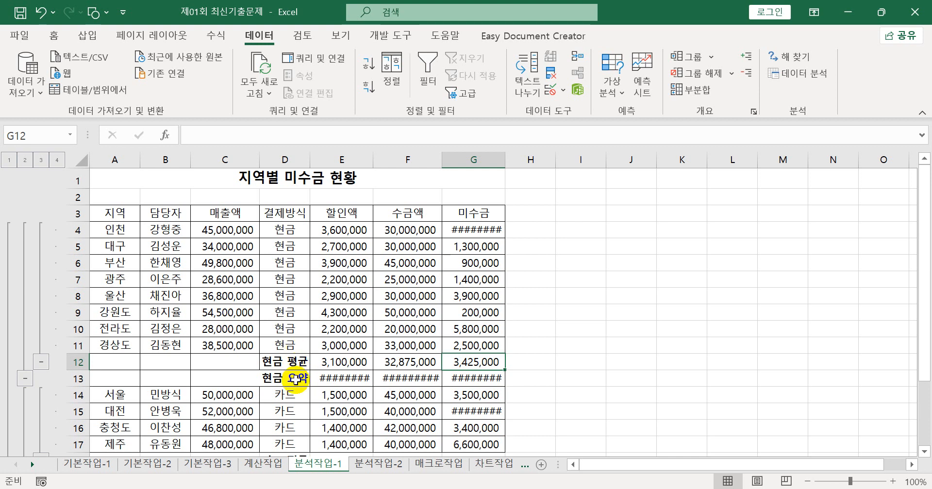
Auto-fit the widths of columns E to G in the 지역별 미수금 현황 table so every amount is readable.
{"action": "scroll", "coordinate": [296, 378], "scroll_direction": "down", "scroll_amount": 2}
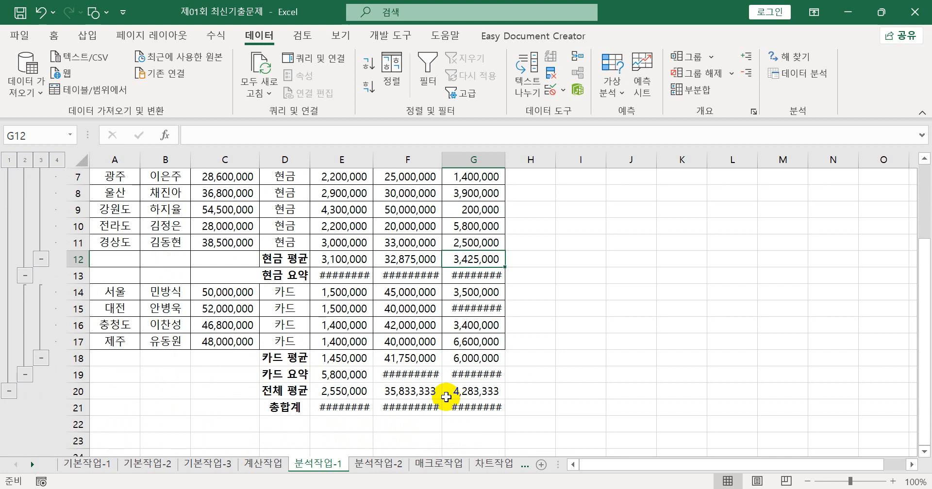
{"action": "scroll", "coordinate": [446, 397], "scroll_direction": "up", "scroll_amount": 2}
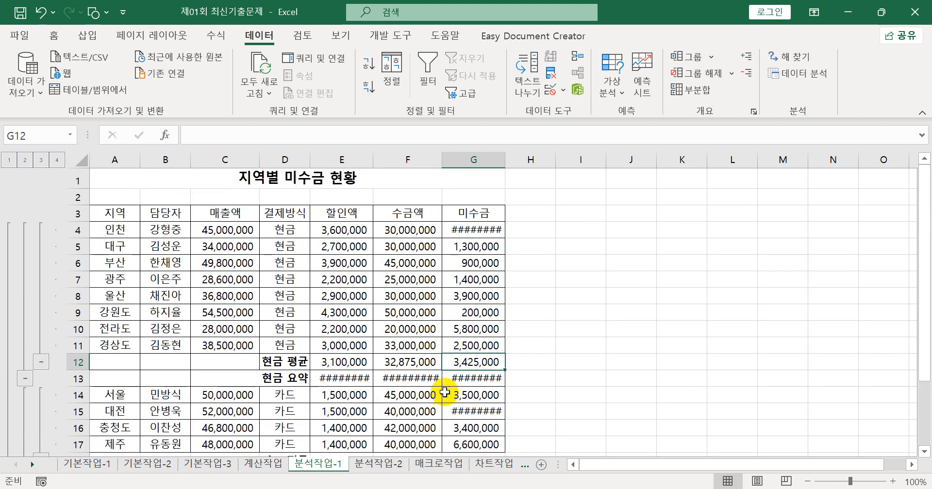
{"action": "left_click_drag", "start_coordinate": [354, 160], "coordinate": [486, 177]}
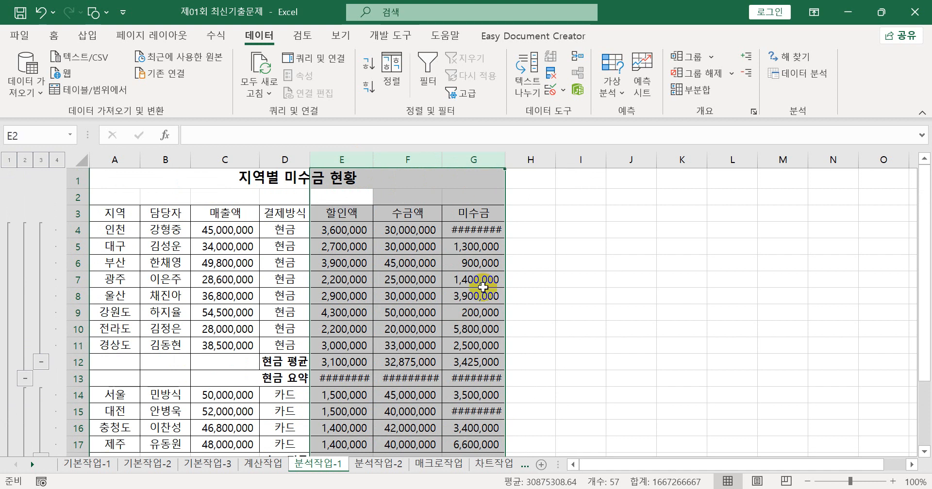
{"action": "double_click", "coordinate": [443, 162]}
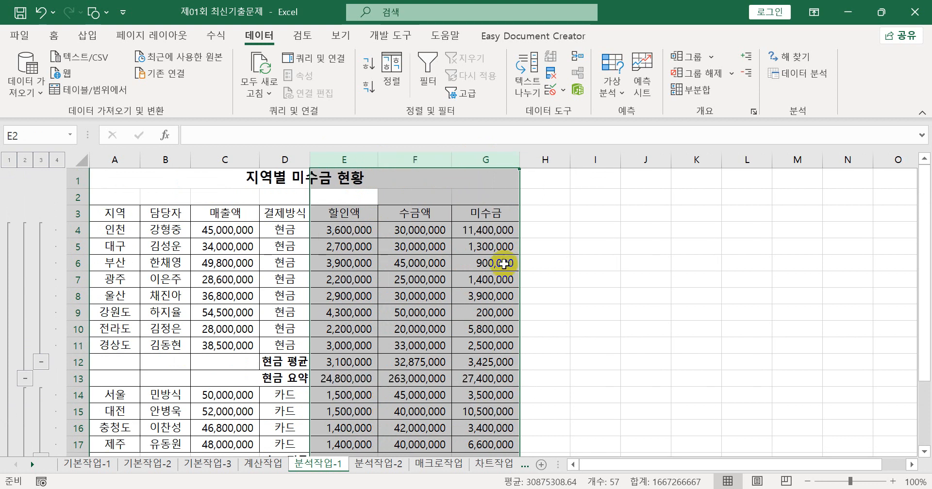
{"action": "left_click", "coordinate": [480, 372]}
{"action": "scroll", "coordinate": [480, 397], "scroll_direction": "down", "scroll_amount": 2}
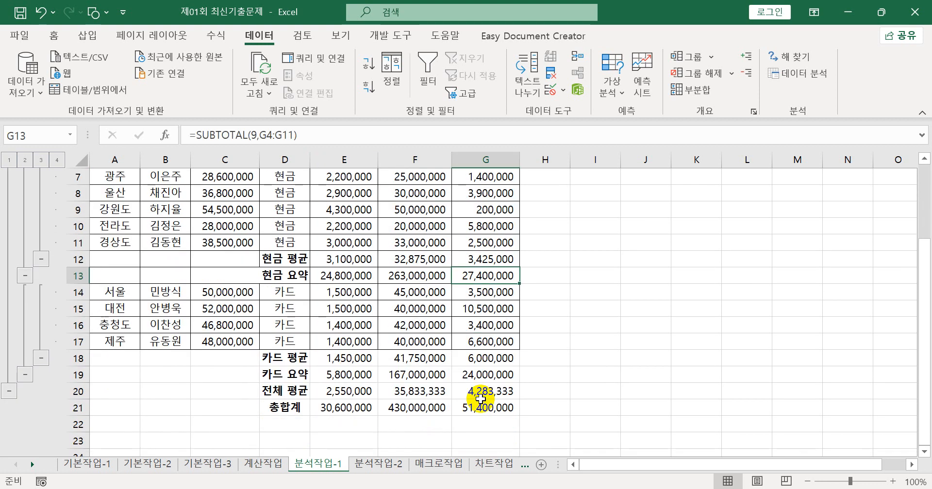
On the 분석작업-2 sheet, run 목표값 찾기 so that 크루지's 월납입금 in F7 reaches 500000 by changing 상환기간(월) in E7.
{"action": "left_click", "coordinate": [398, 468]}
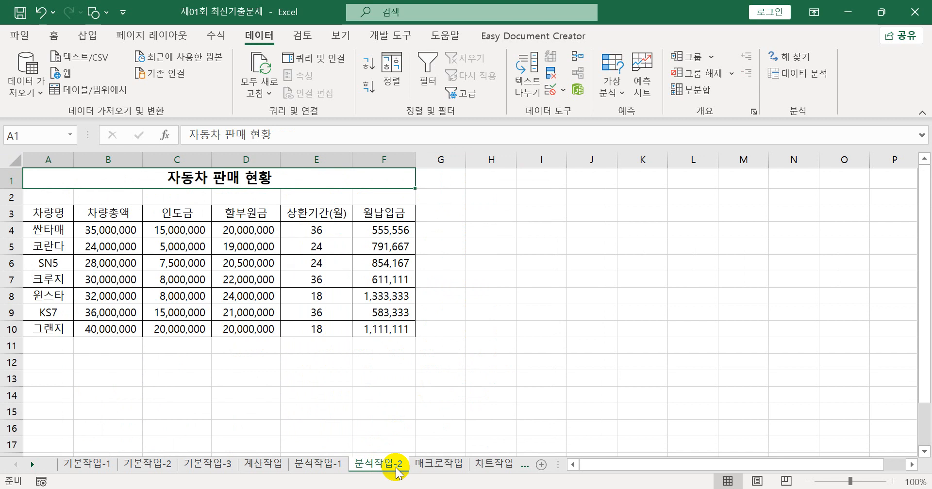
{"action": "left_click", "coordinate": [374, 279]}
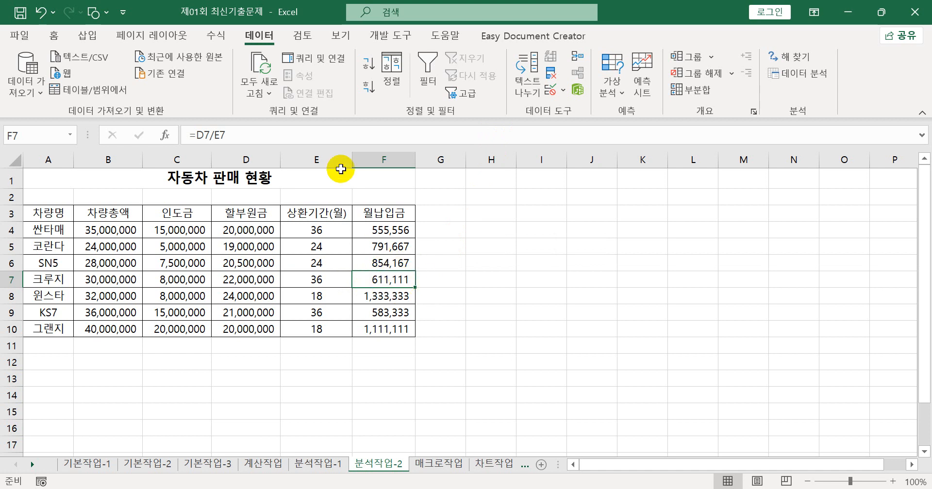
{"action": "left_click", "coordinate": [611, 93]}
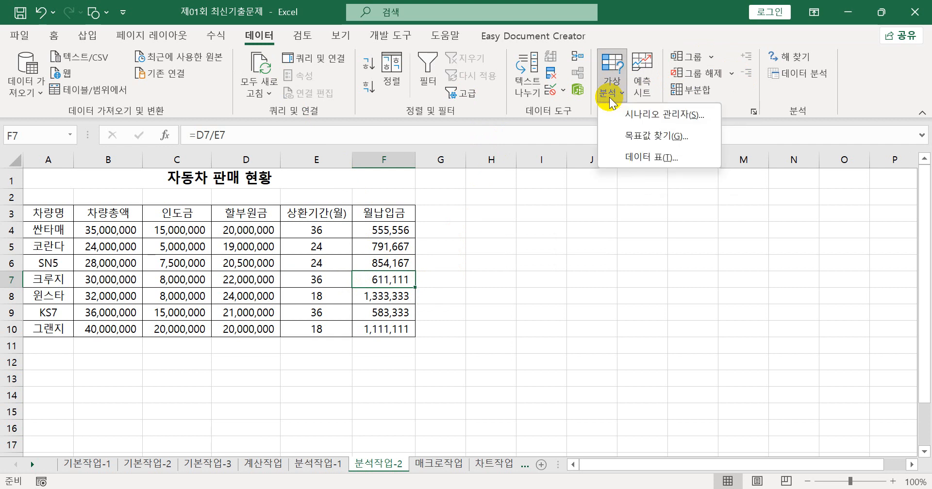
{"action": "left_click", "coordinate": [626, 136]}
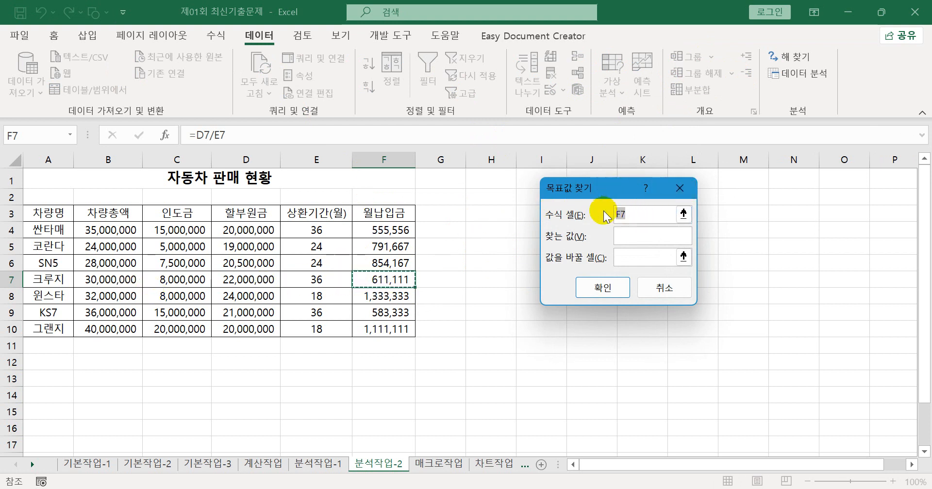
{"action": "left_click", "coordinate": [621, 238]}
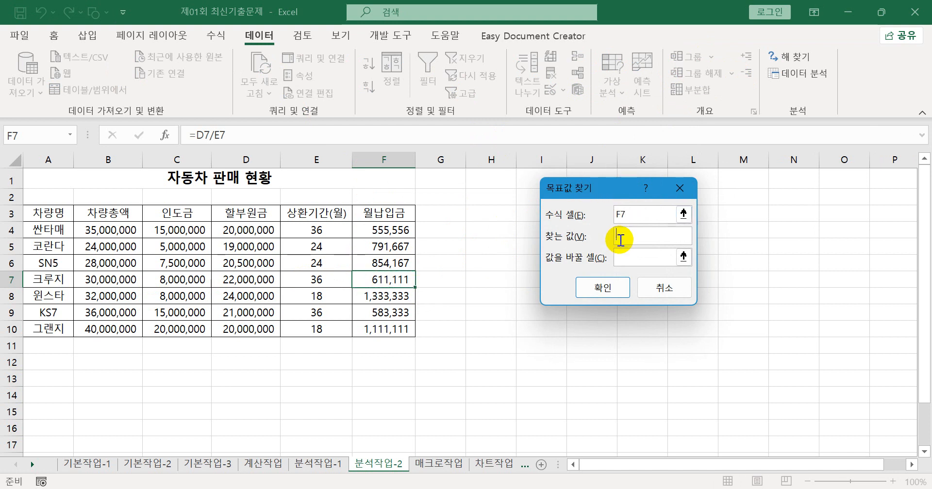
{"action": "type", "text": "500000"}
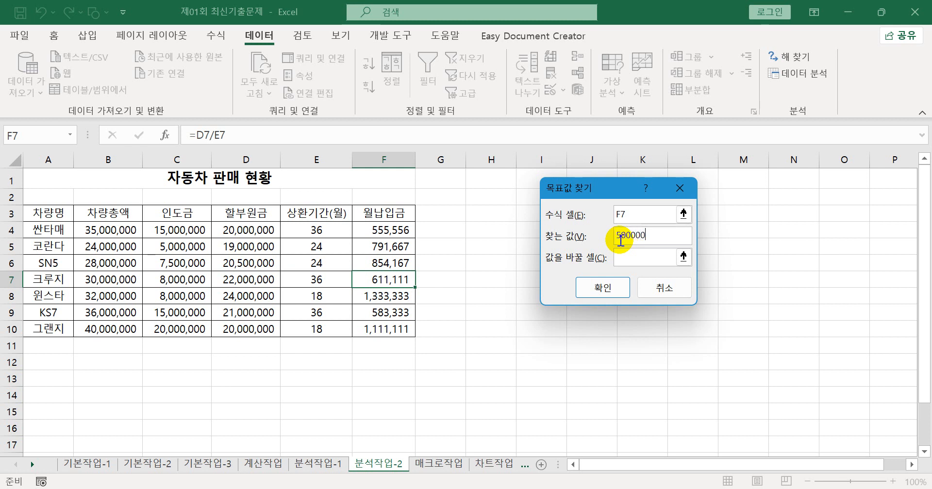
{"action": "left_click", "coordinate": [638, 260]}
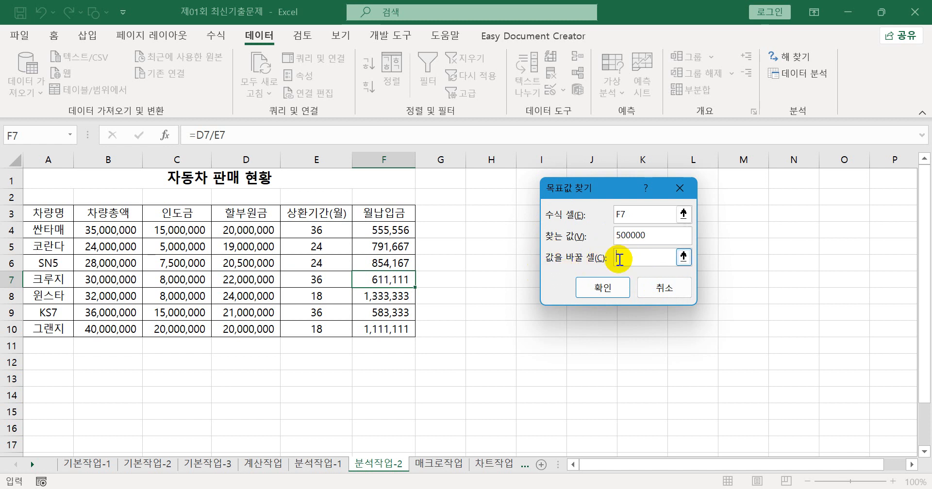
{"action": "left_click", "coordinate": [315, 280]}
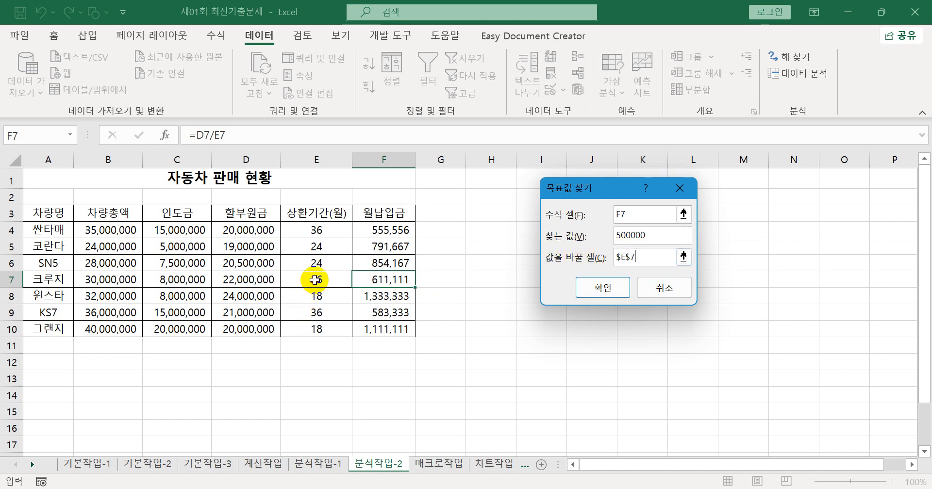
{"action": "left_click", "coordinate": [590, 288]}
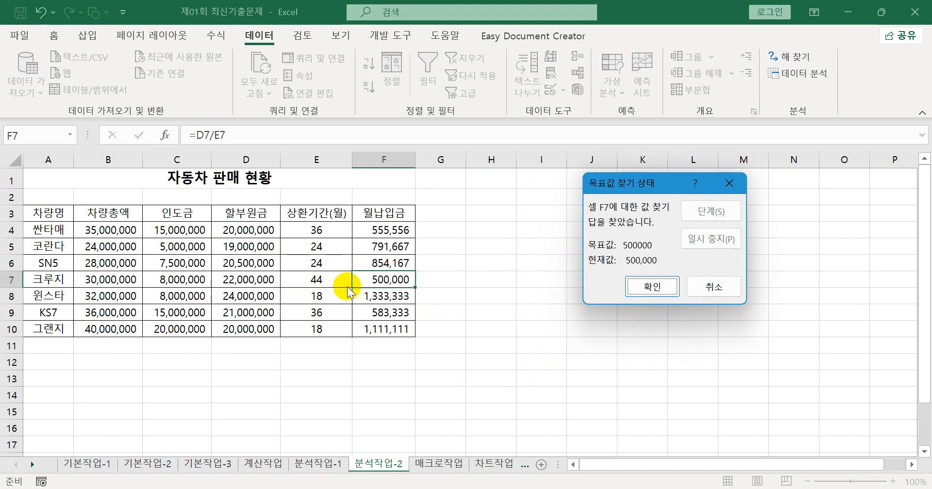
{"action": "left_click", "coordinate": [640, 289]}
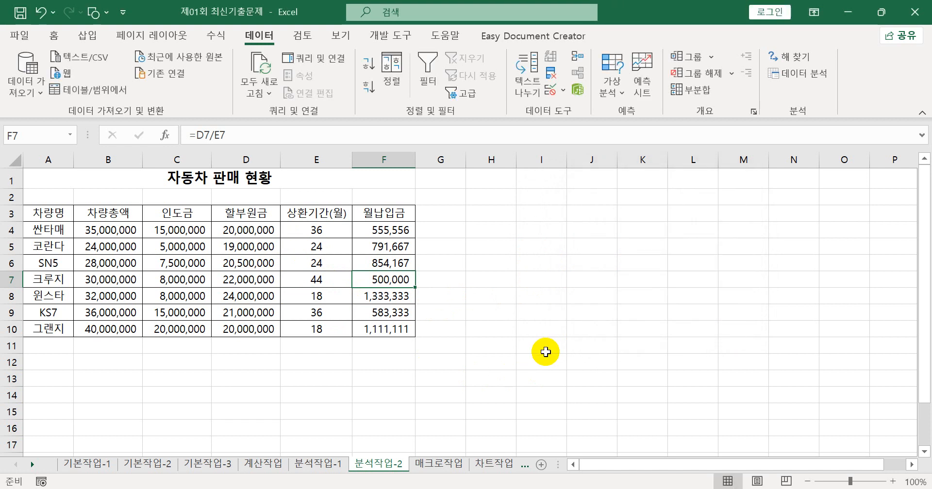
Open the 매크로작업 sheet and bring up the macro tools of 개발 도구.
{"action": "left_click", "coordinate": [442, 464]}
{"action": "left_click", "coordinate": [550, 375]}
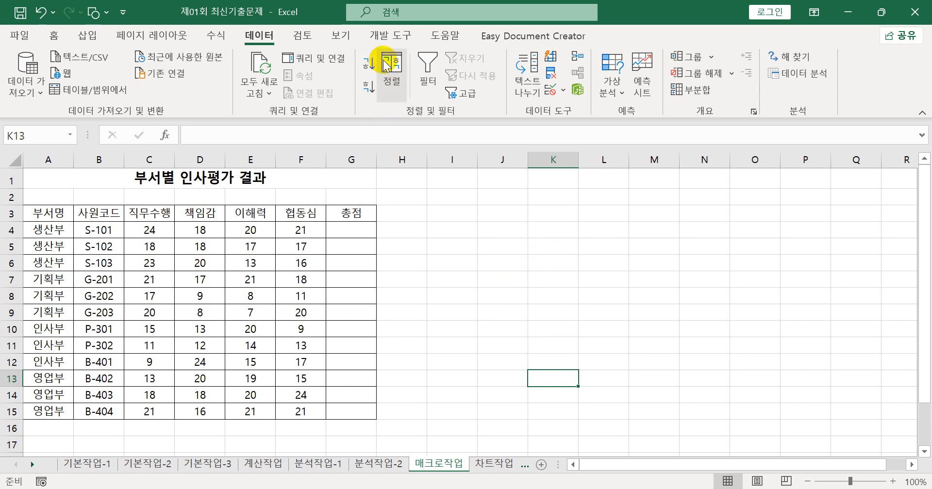
{"action": "left_click", "coordinate": [387, 40]}
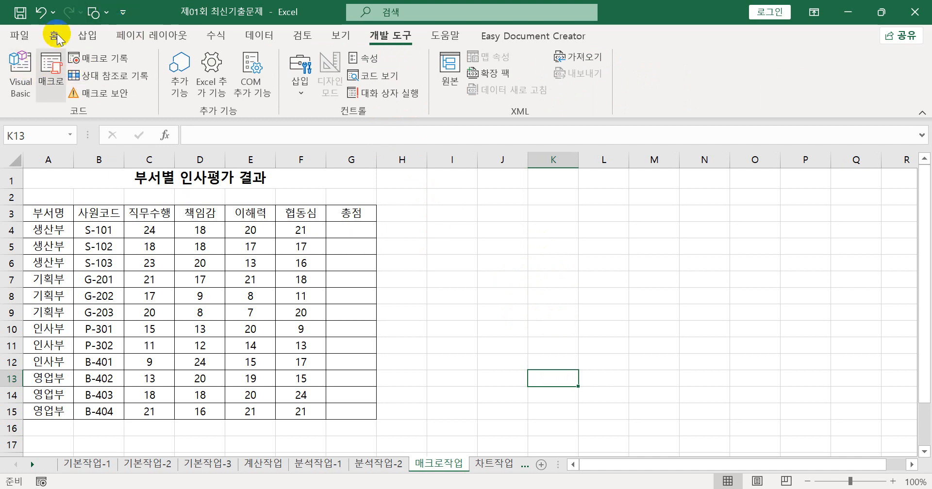
{"action": "left_click", "coordinate": [450, 268]}
{"action": "left_click", "coordinate": [534, 313]}
{"action": "left_click", "coordinate": [505, 328]}
{"action": "left_click", "coordinate": [489, 293]}
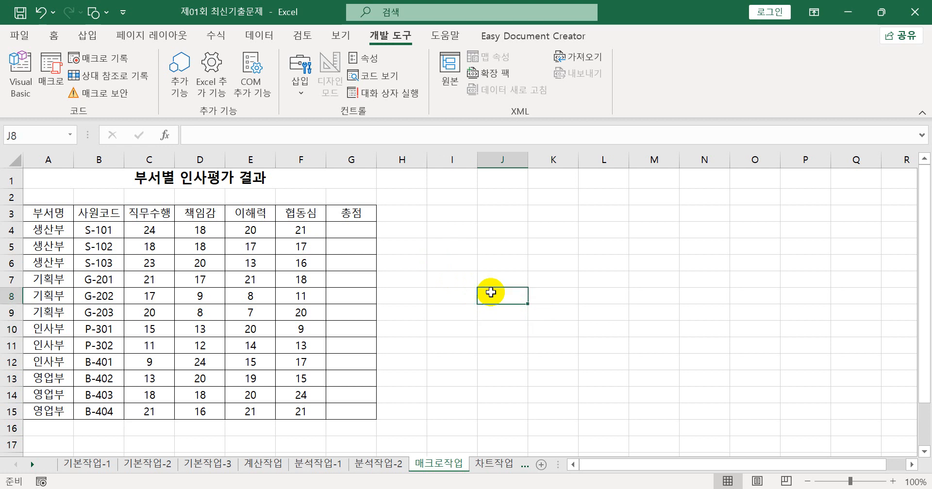
{"action": "left_click", "coordinate": [362, 231]}
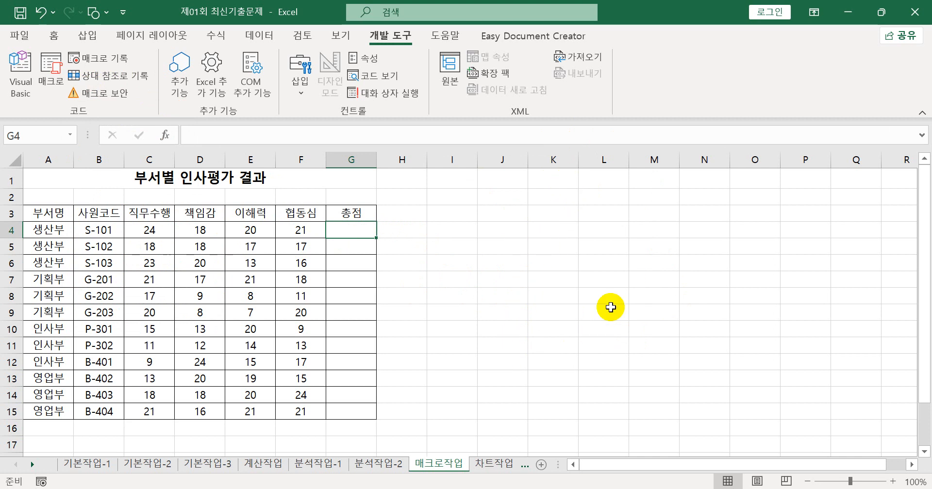
{"action": "left_click", "coordinate": [491, 250]}
{"action": "left_click", "coordinate": [467, 313]}
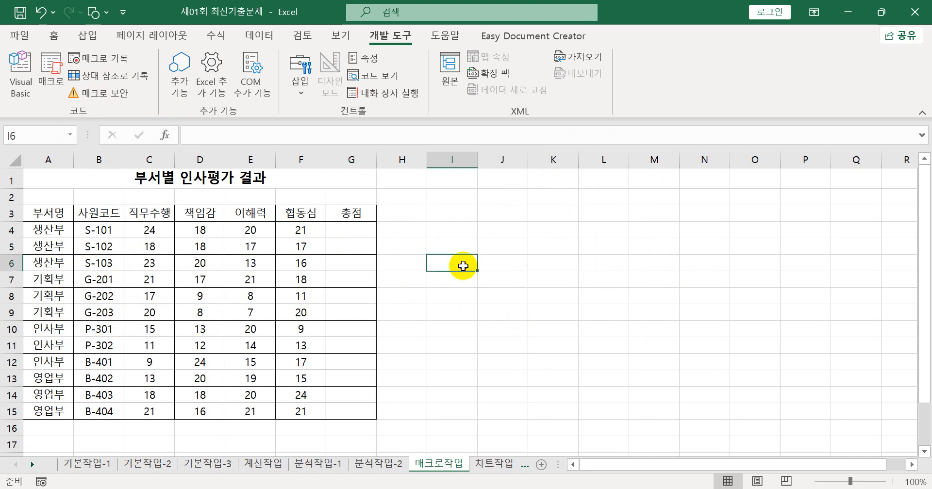
Select empty cell J7 outside the table and start recording a macro named 총점 in 현재 통합 문서.
{"action": "left_click", "coordinate": [508, 274]}
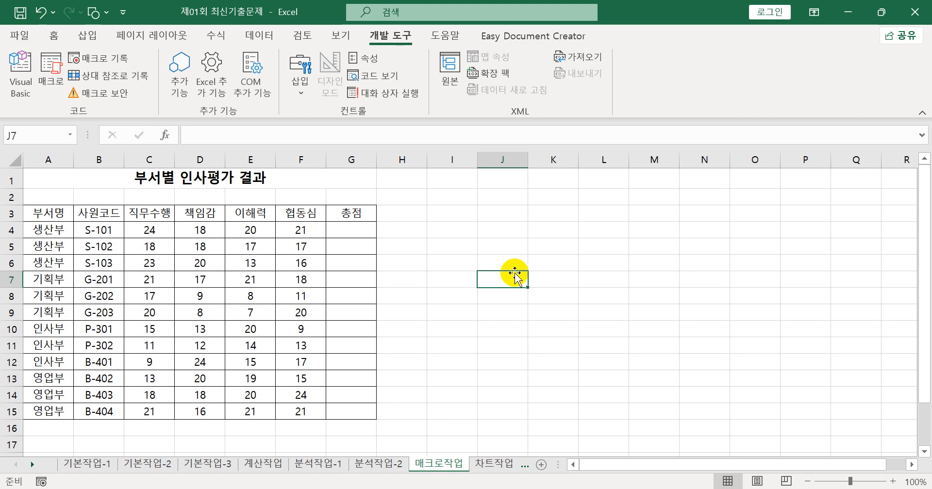
{"action": "left_click", "coordinate": [96, 59]}
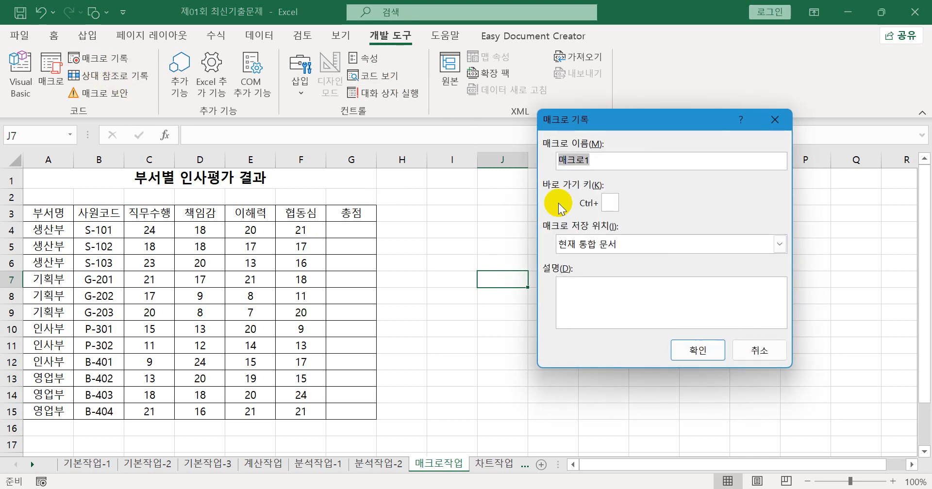
{"action": "type", "text": "총ㅈㅓㅁ"}
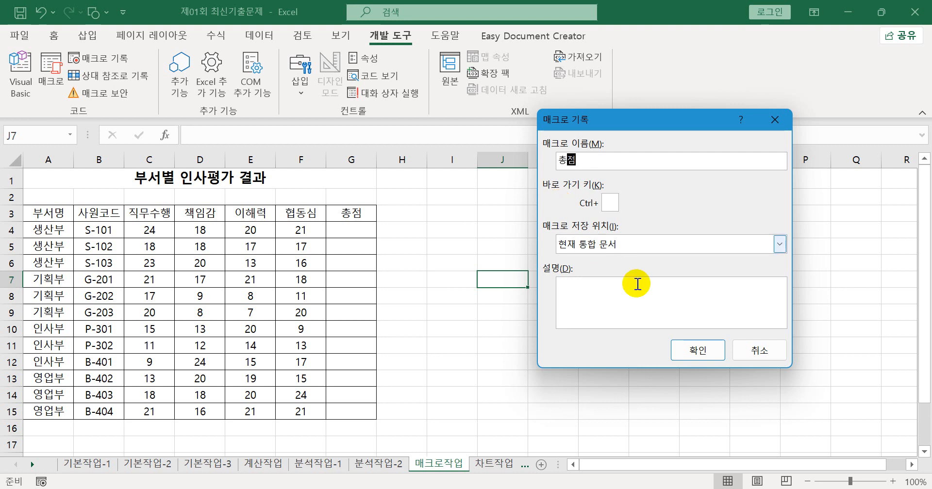
{"action": "left_click", "coordinate": [680, 346]}
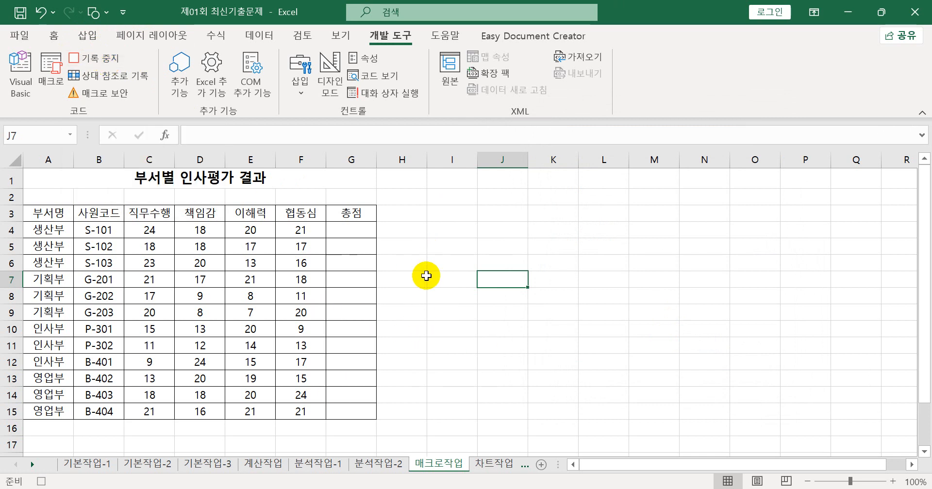
Enter =SUM(C4:F4) in G4 to total the first employee's 직무수행 through 협동심 scores.
{"action": "left_click", "coordinate": [341, 231]}
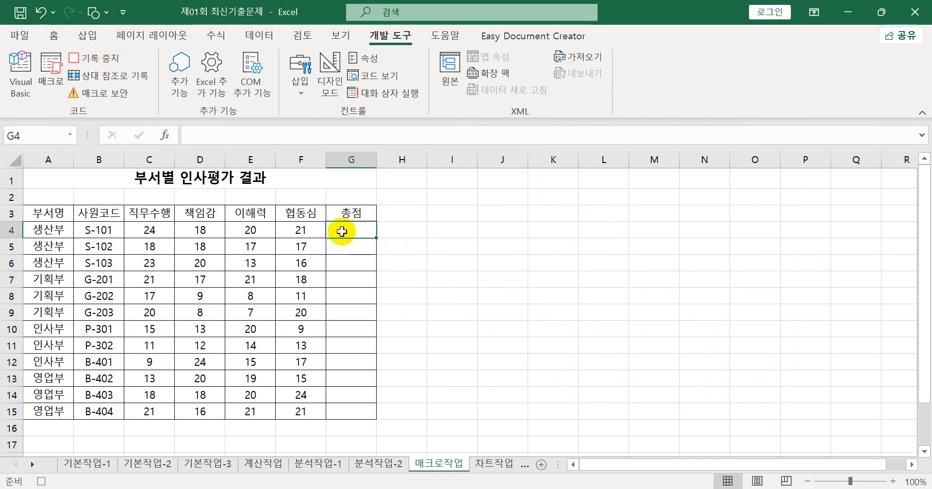
{"action": "type", "text": "="}
{"action": "type", "text": "ㄴ"}
{"action": "key", "text": "BackSpace"}
{"action": "key", "text": "Hangul"}
{"action": "type", "text": "sum"}
{"action": "key", "text": "Tab"}
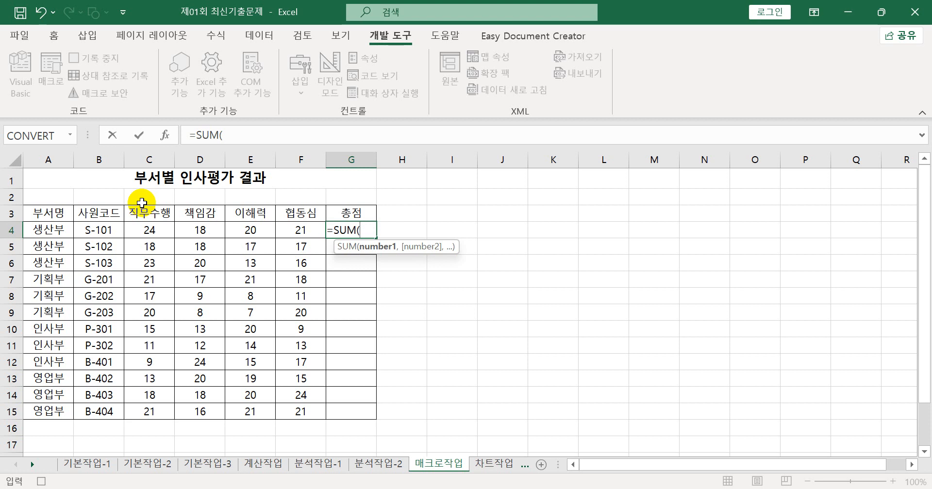
{"action": "left_click_drag", "start_coordinate": [160, 225], "coordinate": [291, 233]}
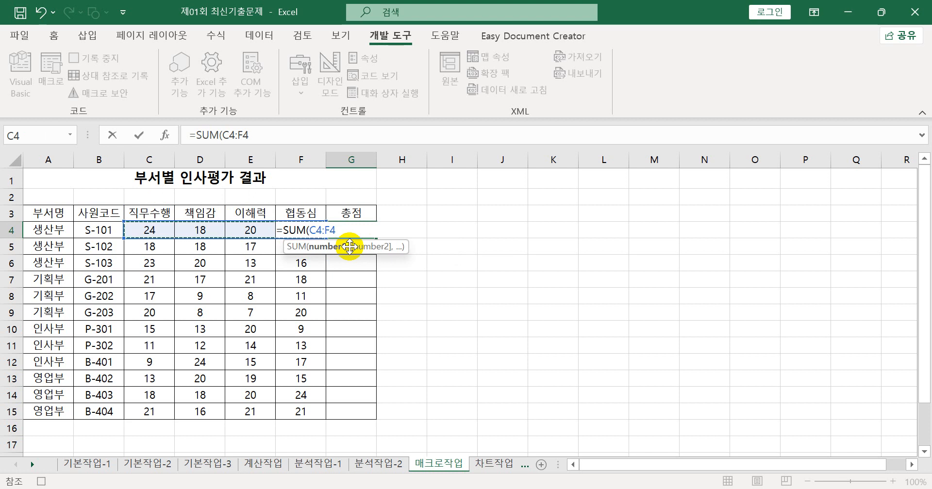
{"action": "type", "text": ")"}
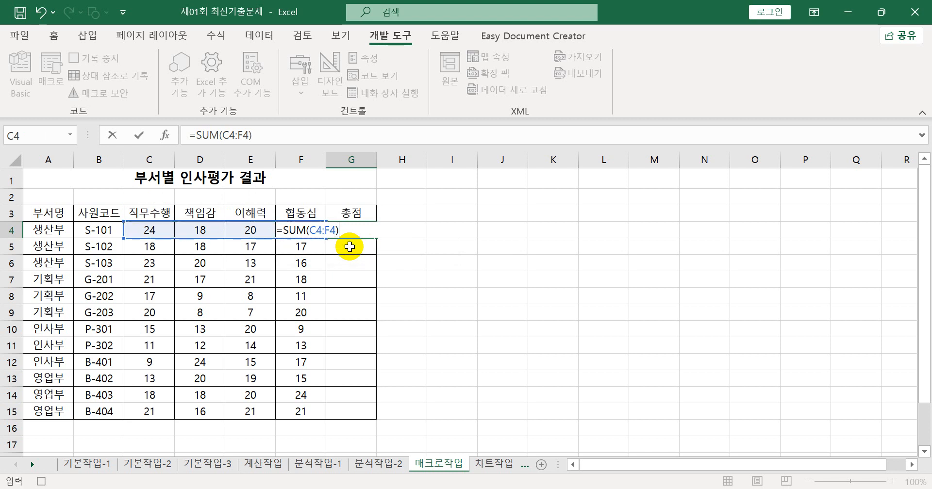
{"action": "key", "text": "Return"}
Fill the G4 총점 formula down through G15 and deselect the range by selecting an empty cell.
{"action": "left_click", "coordinate": [348, 229]}
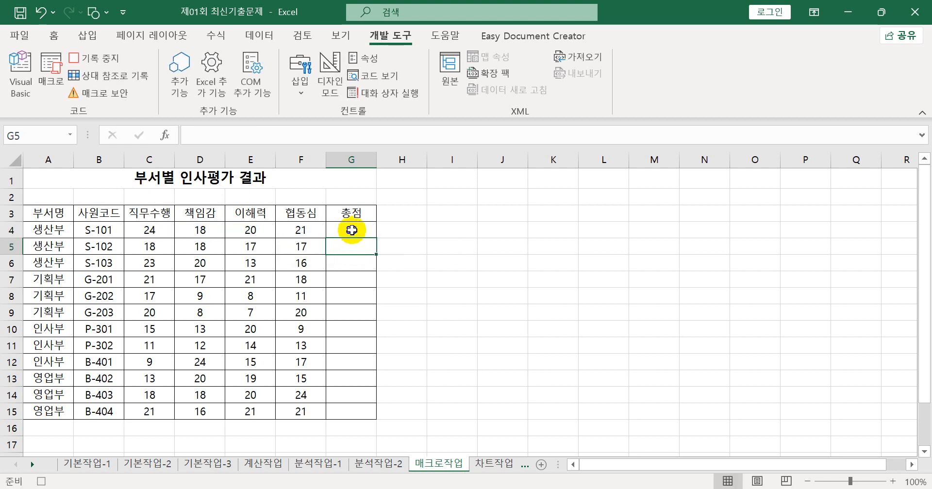
{"action": "left_click_drag", "start_coordinate": [376, 237], "coordinate": [356, 421]}
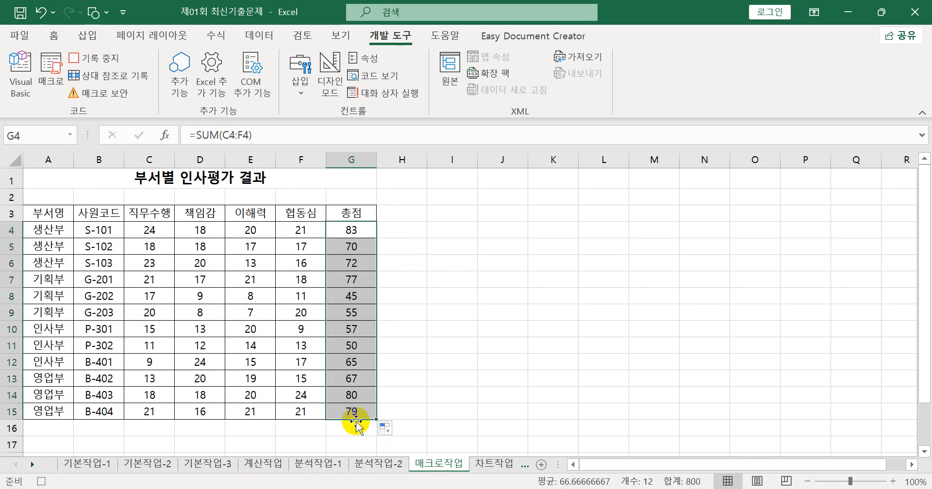
{"action": "left_click", "coordinate": [466, 264]}
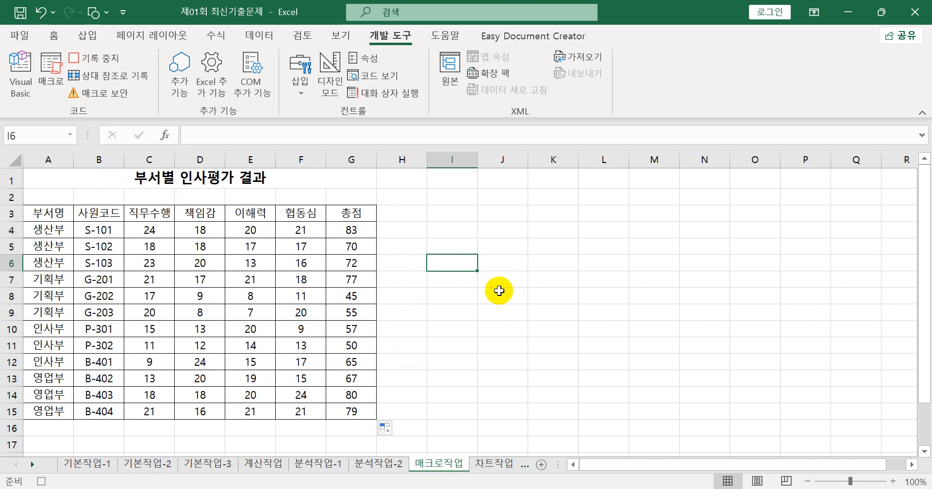
Clear the totals in G5:G15 and fill the 총점 formula from G4 down through G15 again.
{"action": "left_click_drag", "start_coordinate": [368, 412], "coordinate": [357, 254]}
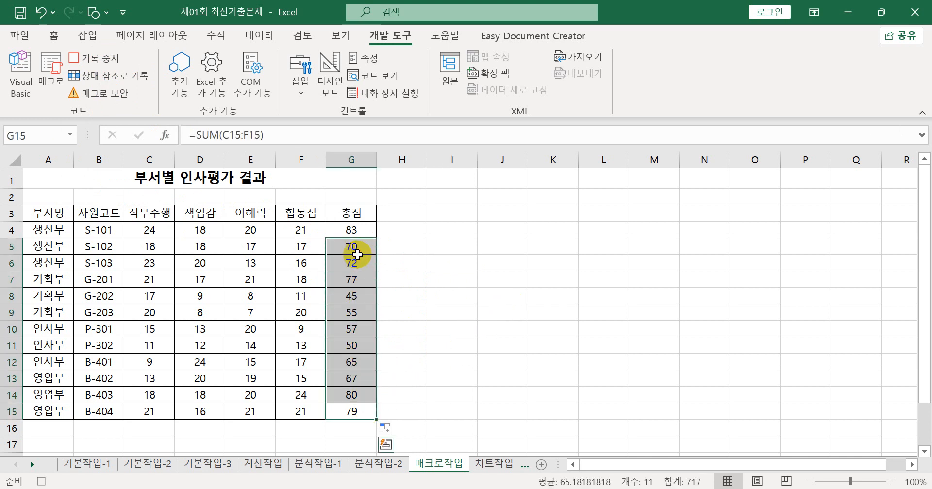
{"action": "key", "text": "Delete"}
{"action": "left_click", "coordinate": [416, 256]}
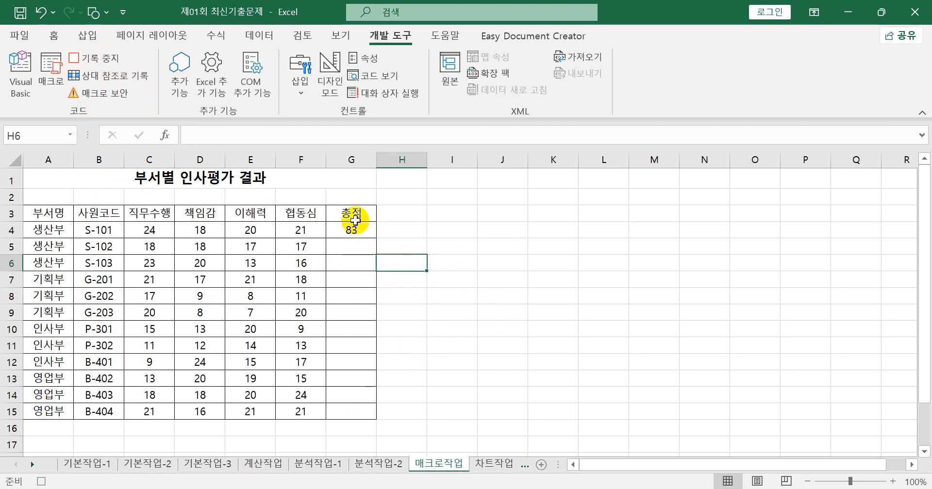
{"action": "left_click", "coordinate": [333, 232]}
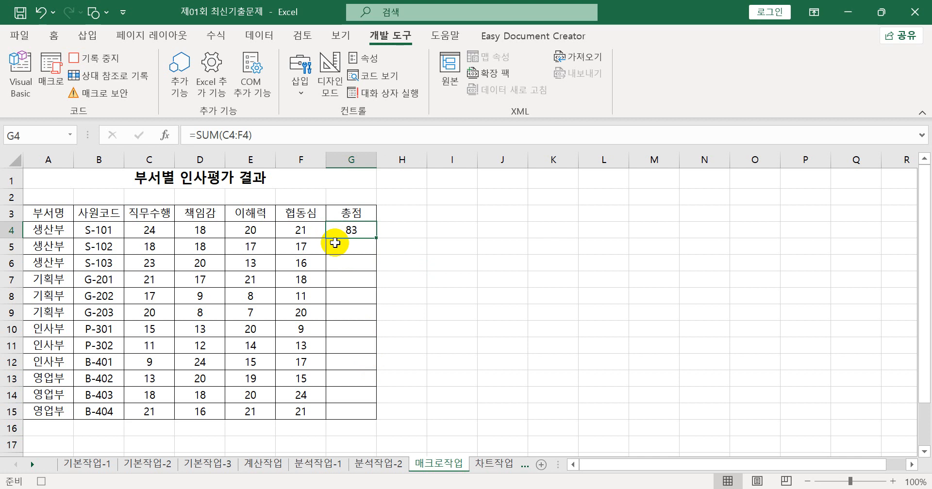
{"action": "left_click_drag", "start_coordinate": [377, 240], "coordinate": [364, 418]}
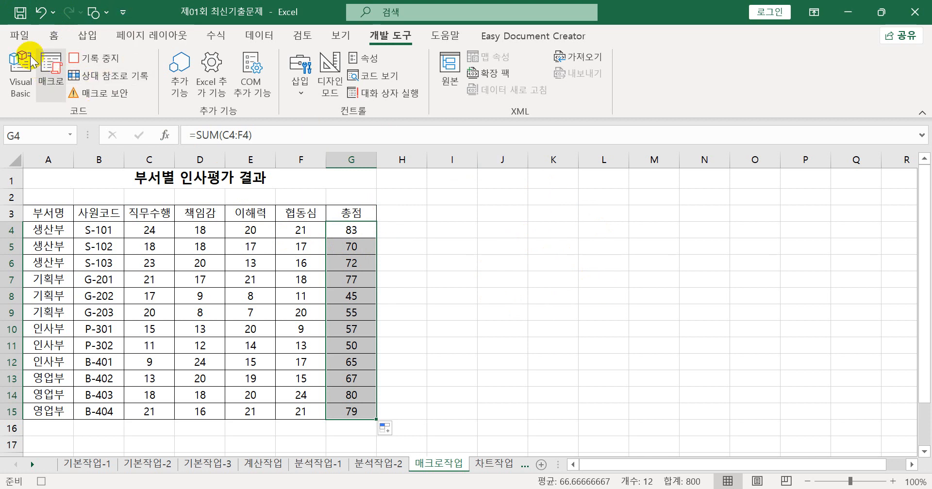
Stop recording the 총점 macro and deselect the totals by selecting an empty cell outside the table.
{"action": "left_click", "coordinate": [77, 58]}
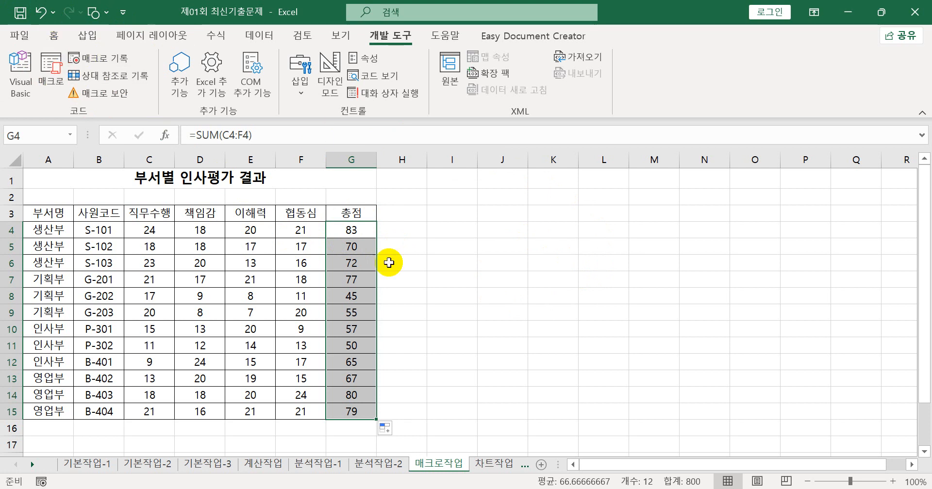
{"action": "left_click", "coordinate": [456, 291]}
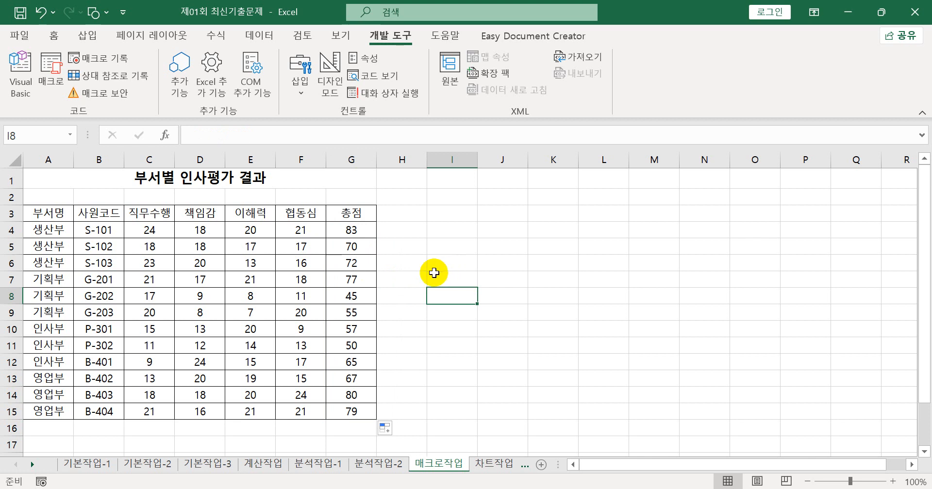
Insert a form control button covering cells I3:J4 and assign the 총점 macro to it.
{"action": "left_click", "coordinate": [301, 93]}
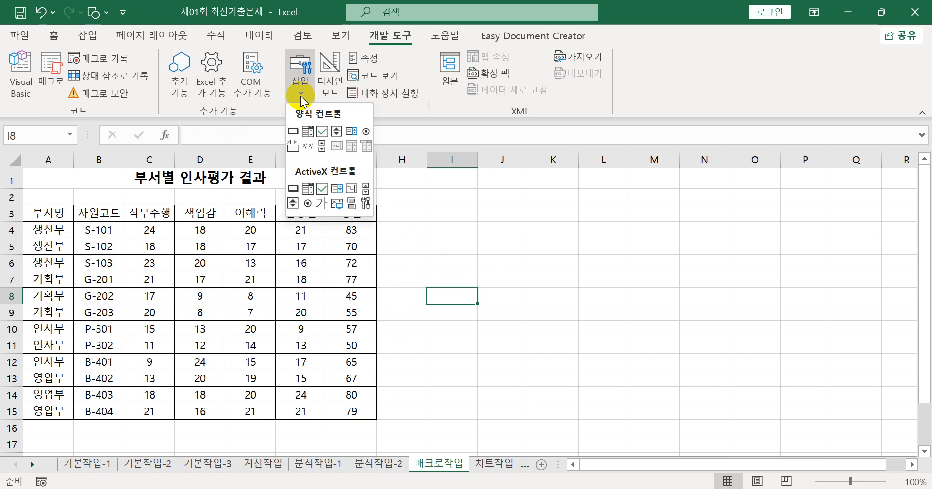
{"action": "left_click", "coordinate": [293, 131]}
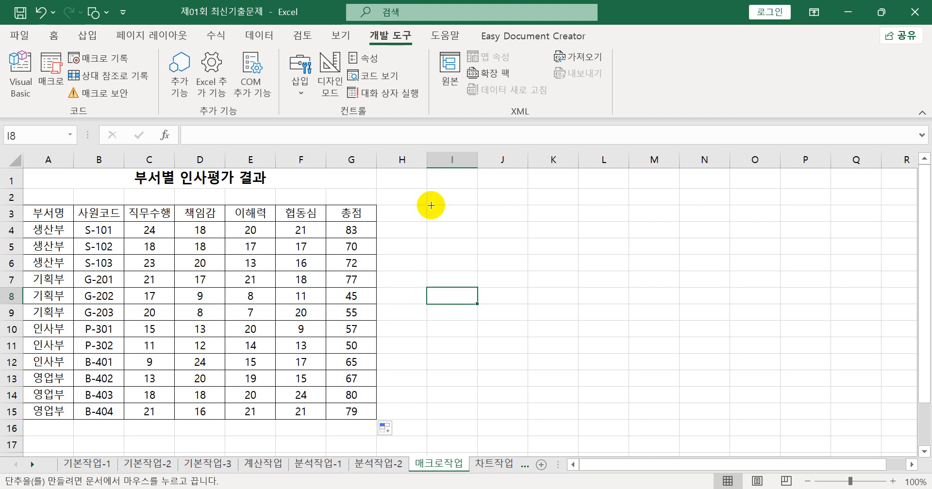
{"action": "left_click_drag", "start_coordinate": [431, 203], "coordinate": [503, 234]}
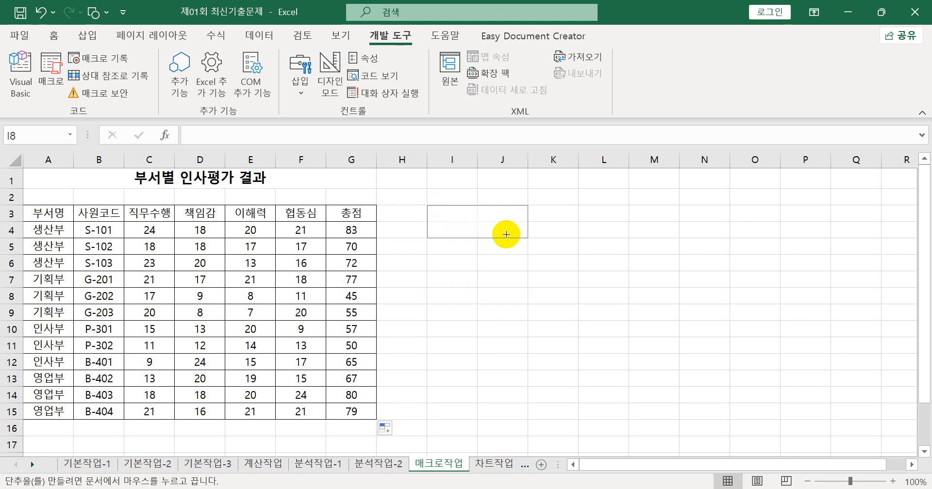
{"action": "left_click_drag", "start_coordinate": [505, 234], "coordinate": [506, 234]}
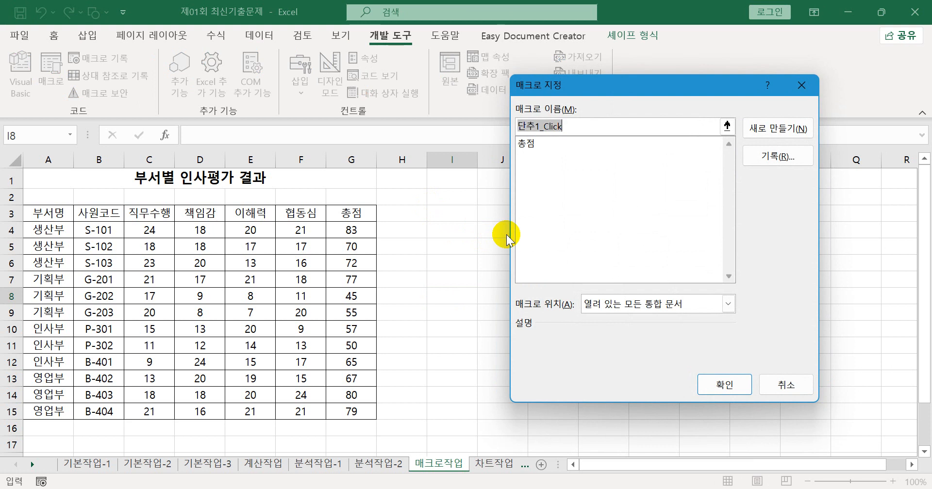
{"action": "left_click", "coordinate": [528, 144]}
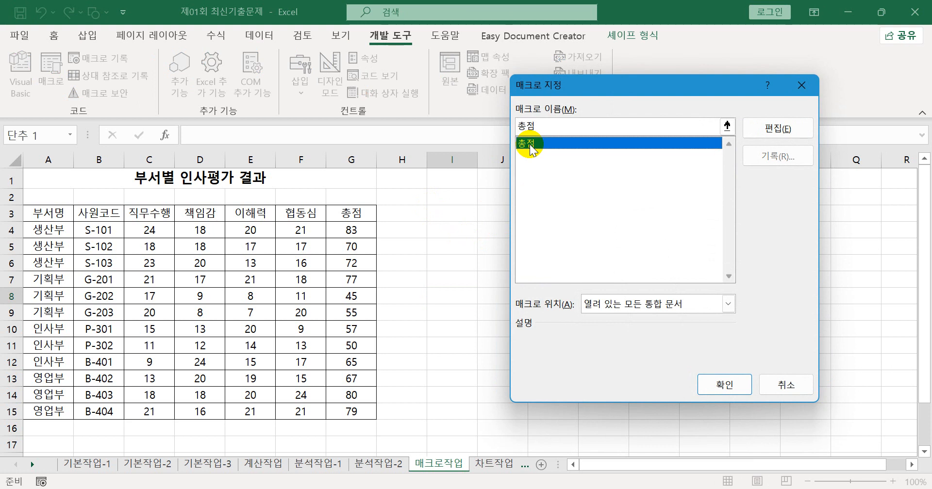
{"action": "left_click", "coordinate": [725, 385]}
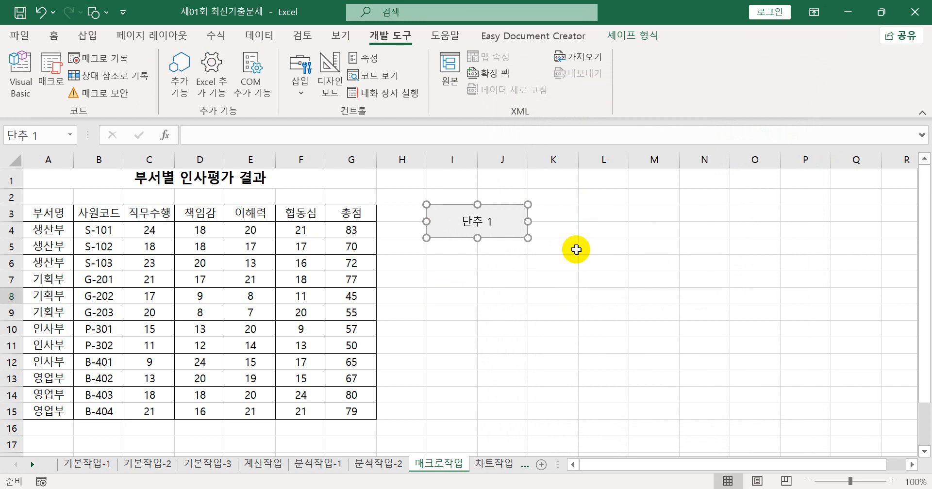
Change the button's caption to 총점 and run its macro once as a test.
{"action": "left_click", "coordinate": [492, 225]}
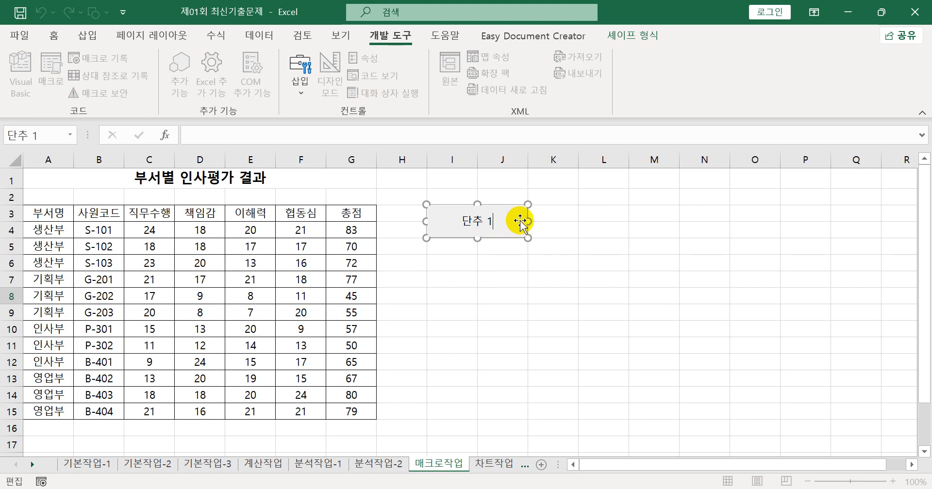
{"action": "left_click", "coordinate": [511, 262]}
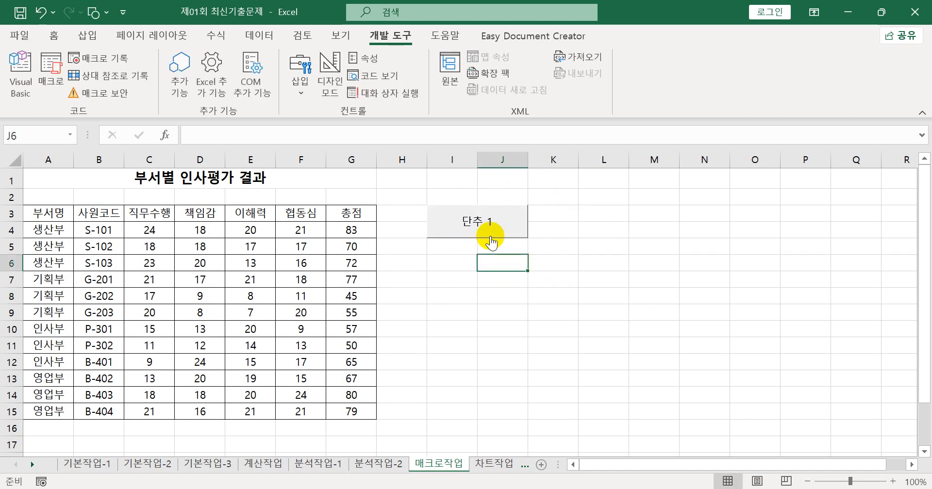
{"action": "left_click", "coordinate": [491, 233], "text": "ctrl"}
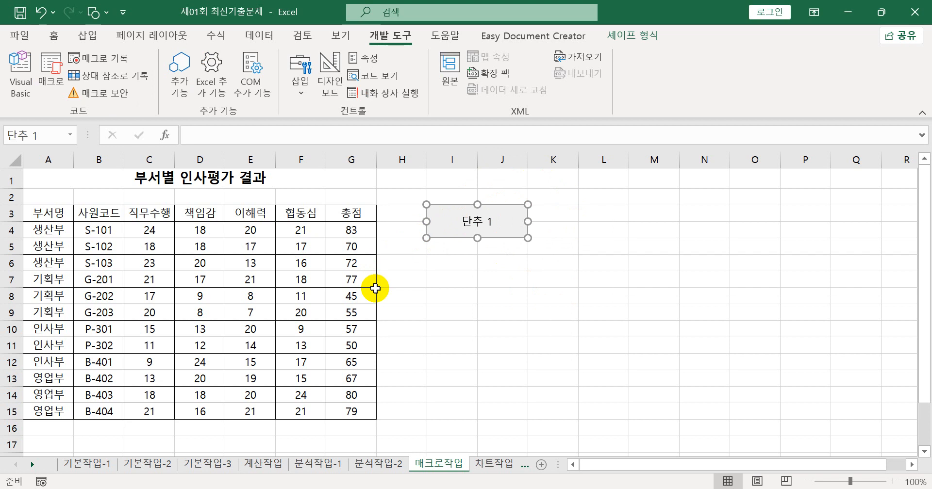
{"action": "type", "text": "총ㅈ"}
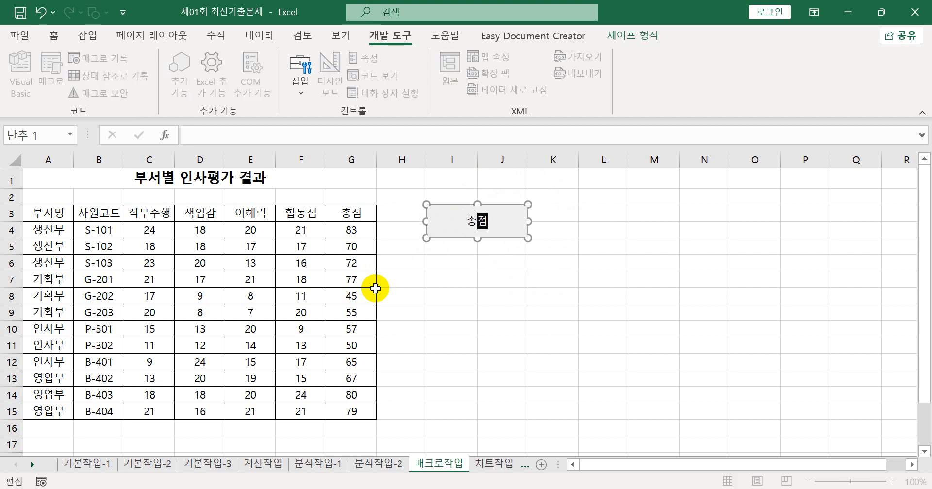
{"action": "left_click", "coordinate": [440, 330]}
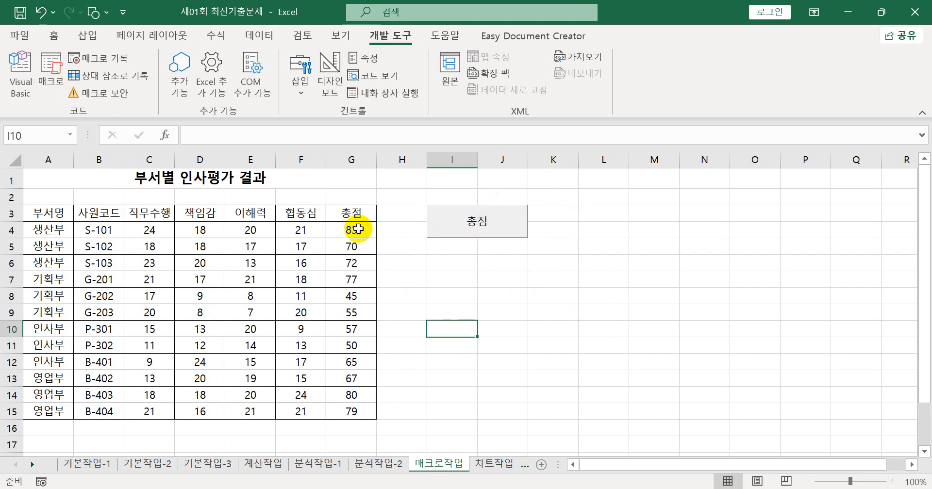
{"action": "left_click", "coordinate": [449, 232]}
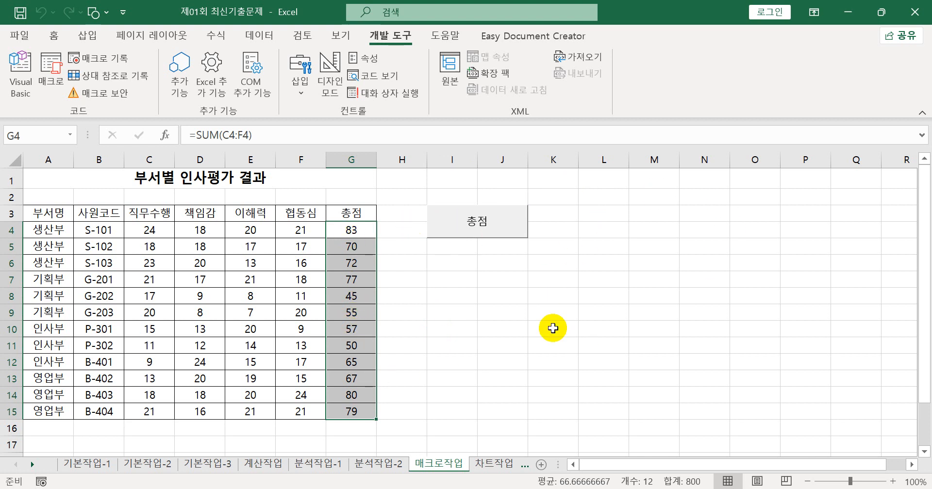
Select empty cell K12 and start recording a macro named 서식 in 현재 통합 문서.
{"action": "left_click", "coordinate": [556, 360]}
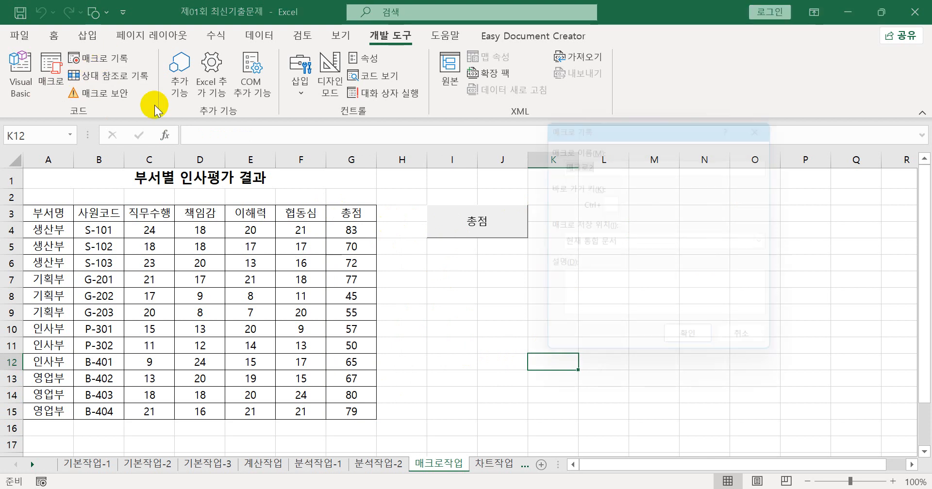
{"action": "left_click", "coordinate": [83, 60]}
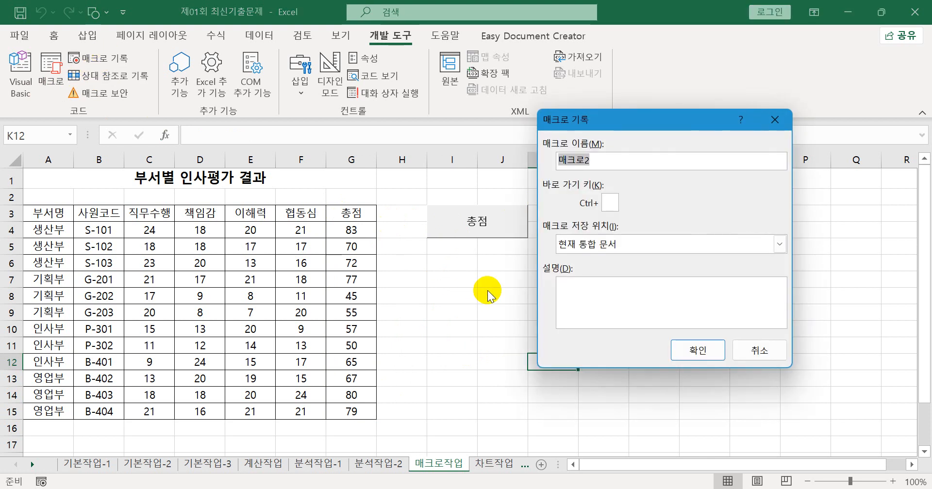
{"action": "type", "text": "총점"}
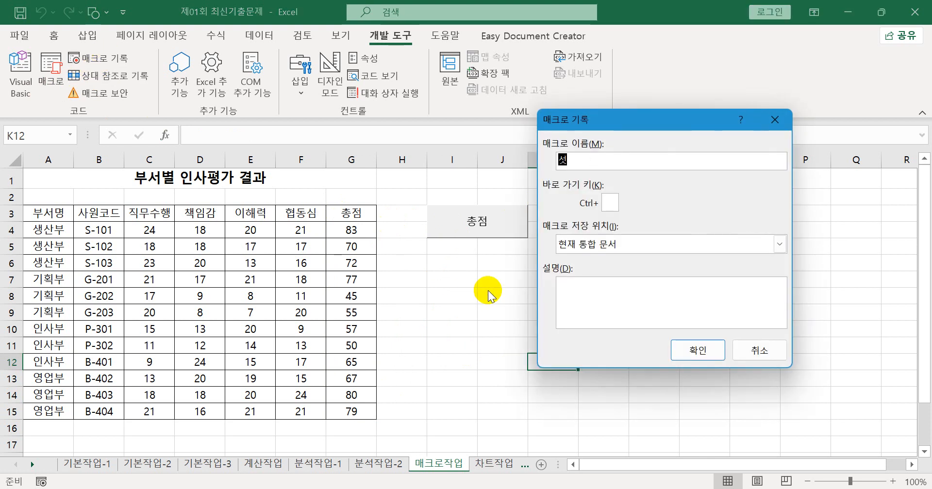
{"action": "key", "text": "Return"}
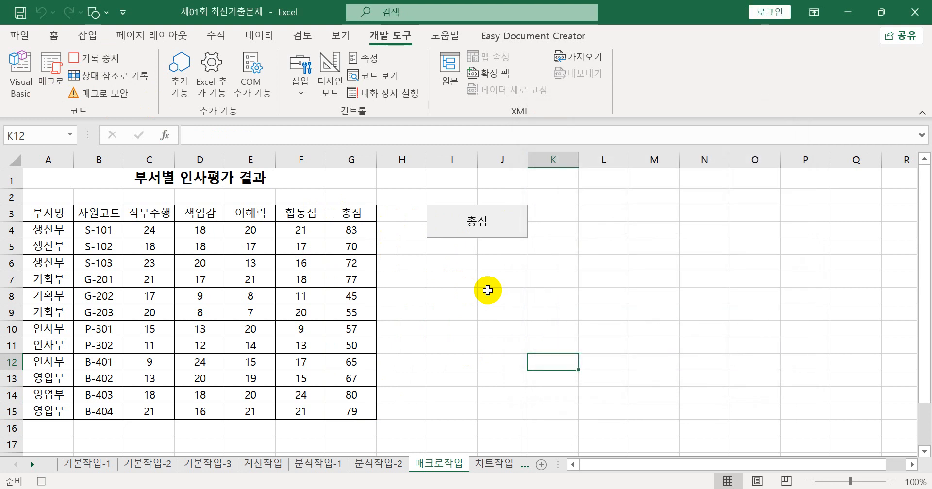
Apply the 강조색1 cell style to the header row A3:G3 and stop recording the macro.
{"action": "left_click_drag", "start_coordinate": [66, 217], "coordinate": [339, 215]}
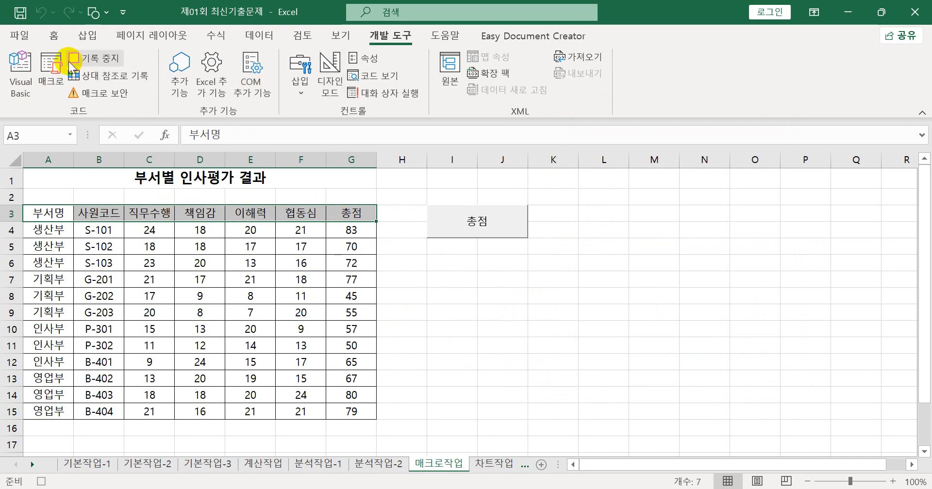
{"action": "left_click", "coordinate": [54, 36]}
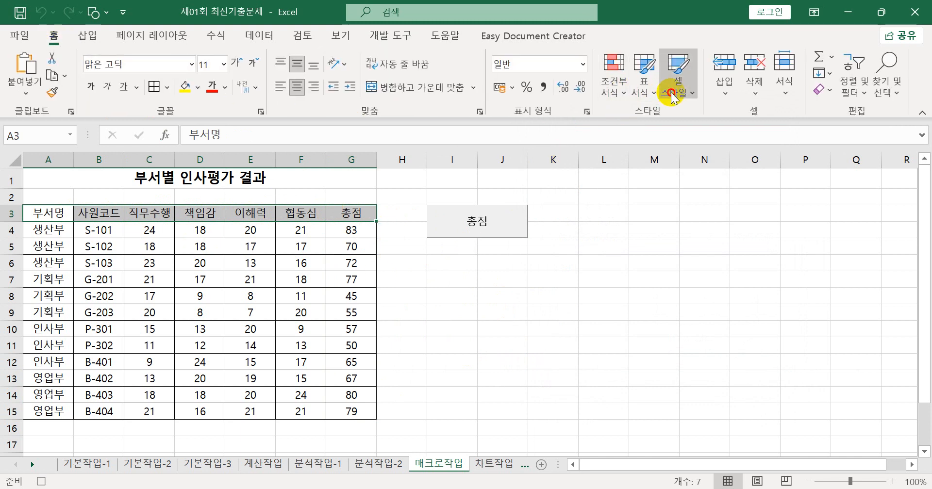
{"action": "left_click", "coordinate": [672, 90]}
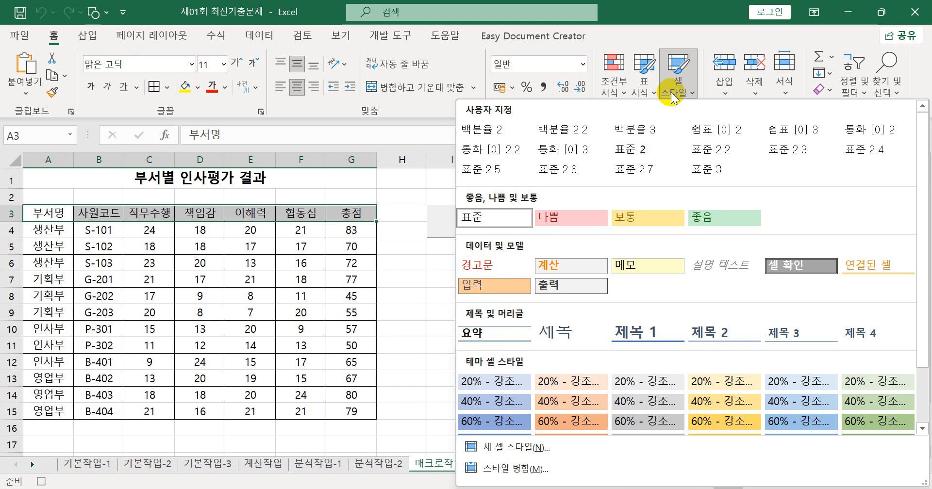
{"action": "scroll", "coordinate": [638, 238], "scroll_direction": "down", "scroll_amount": 1}
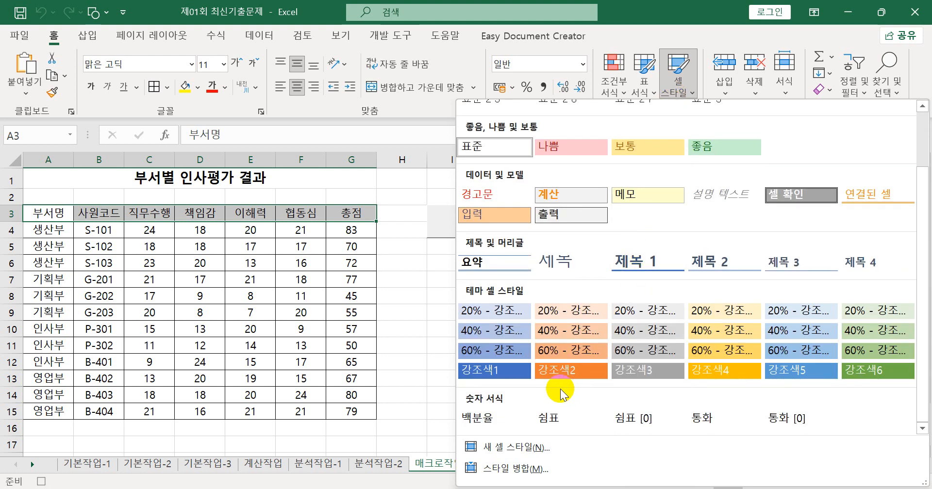
{"action": "left_click", "coordinate": [482, 374]}
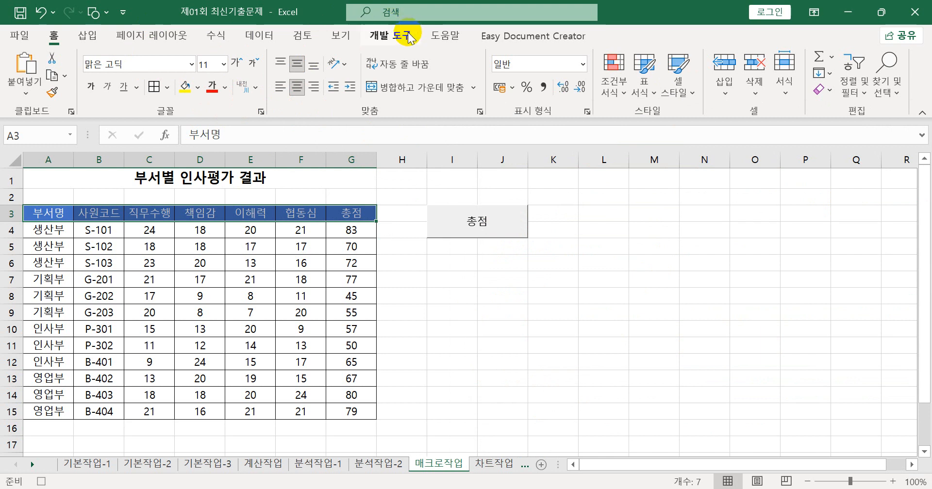
{"action": "left_click", "coordinate": [43, 482]}
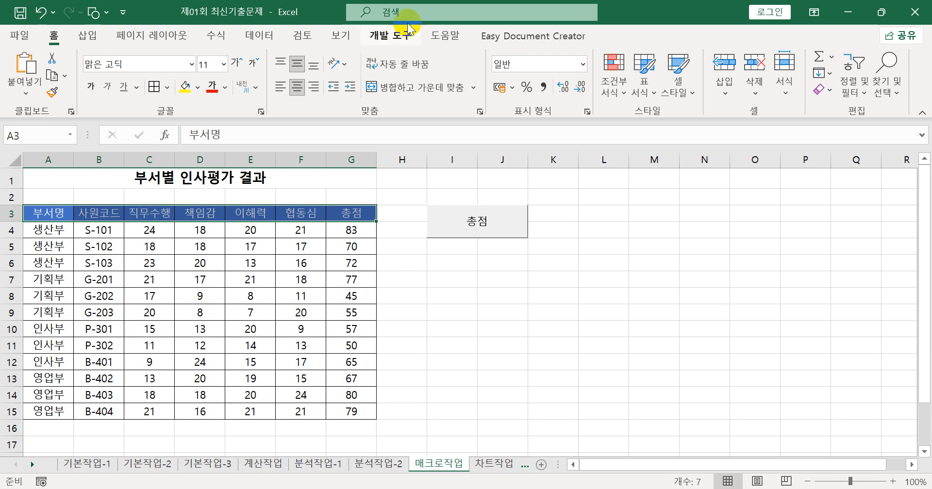
Draw a rounded rectangle shape covering cells I7:J8, about 1.2 cm high and 3.67 cm wide.
{"action": "left_click", "coordinate": [406, 38]}
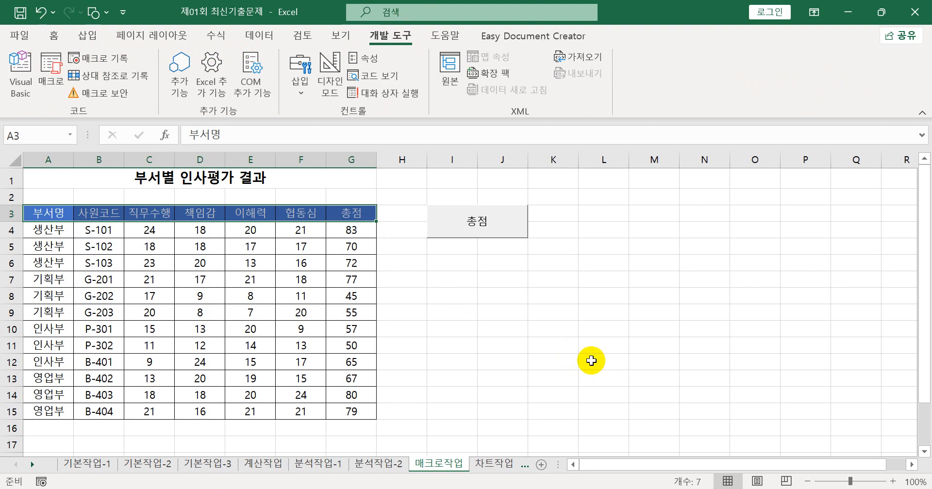
{"action": "left_click", "coordinate": [89, 37]}
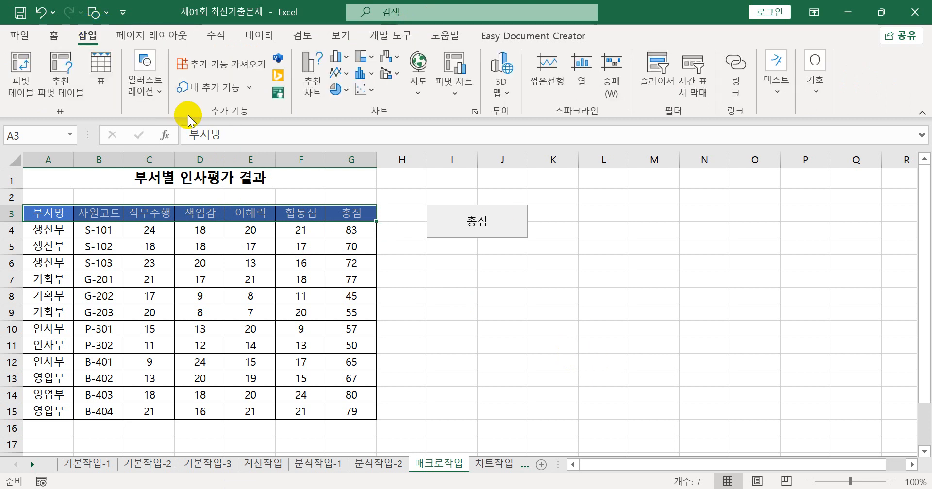
{"action": "left_click", "coordinate": [168, 95]}
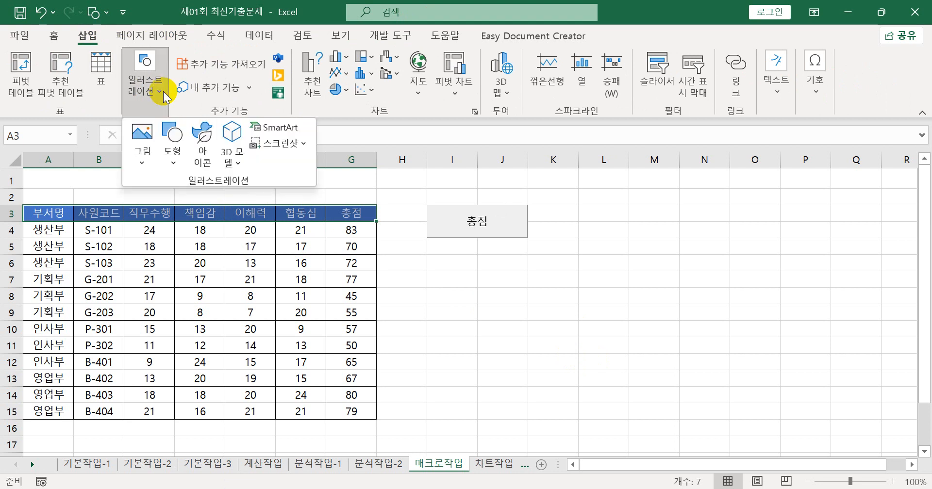
{"action": "left_click", "coordinate": [173, 141]}
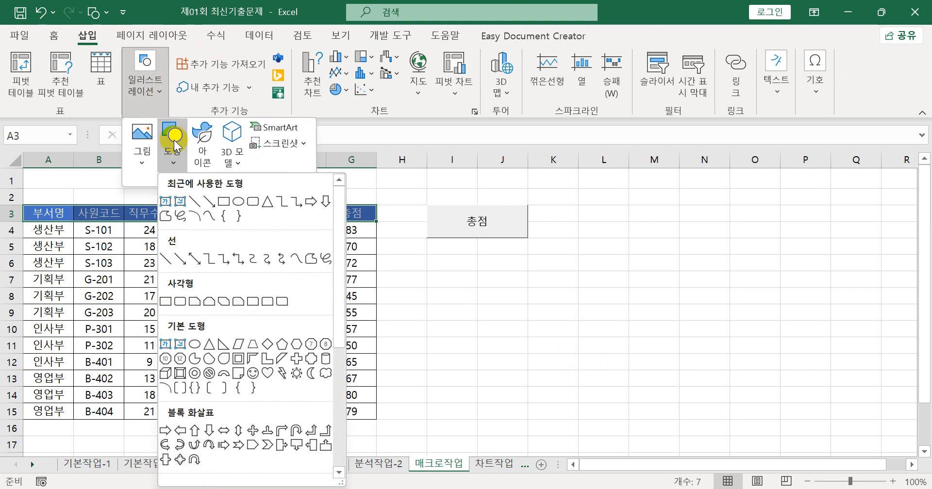
{"action": "left_click", "coordinate": [180, 302]}
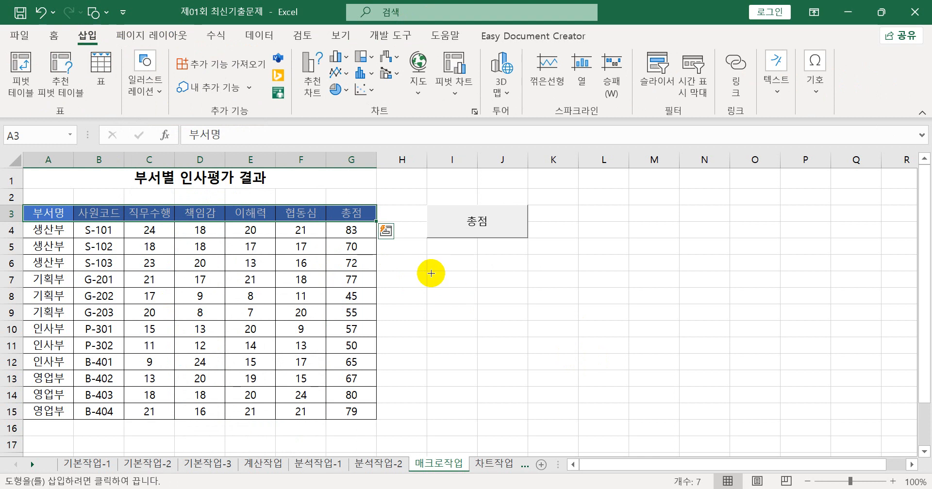
{"action": "left_click_drag", "start_coordinate": [431, 273], "coordinate": [507, 305]}
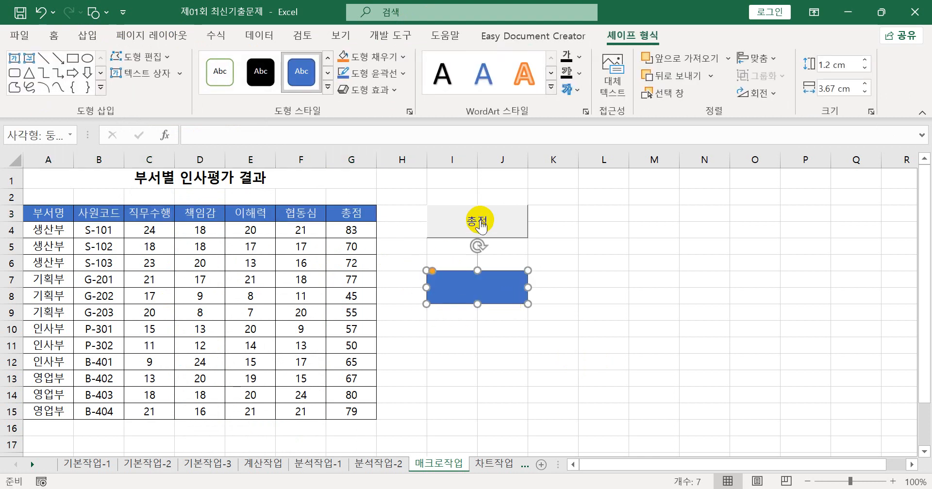
Assign the 서식 macro to the rounded rectangle, enter 서식 as its text and deselect the shape.
{"action": "right_click", "coordinate": [514, 278]}
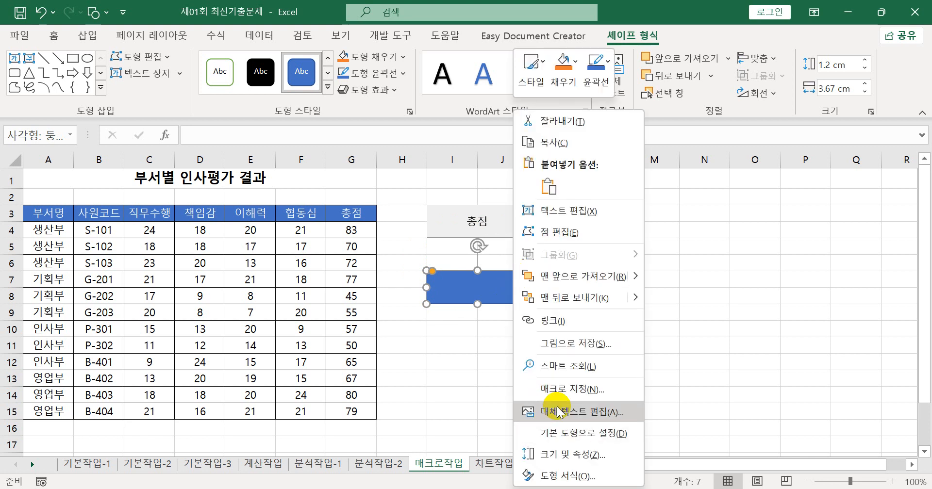
{"action": "left_click", "coordinate": [566, 389]}
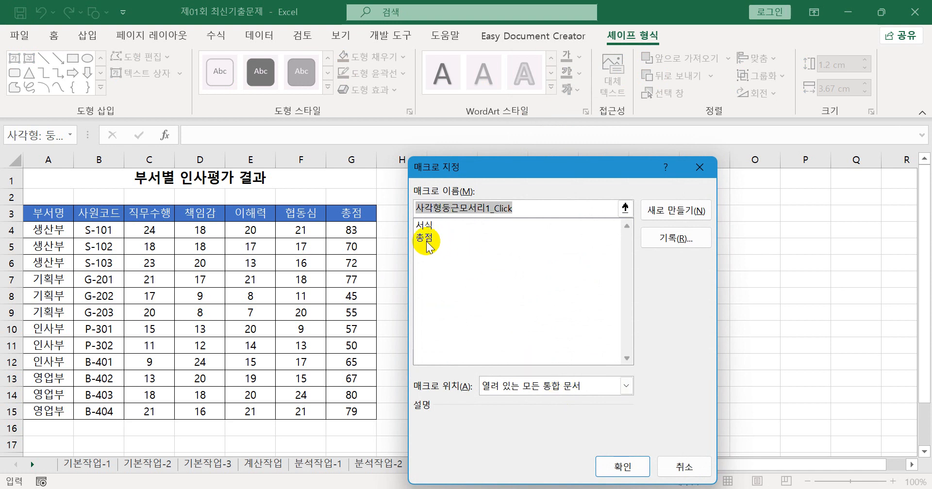
{"action": "left_click", "coordinate": [425, 226]}
{"action": "left_click", "coordinate": [612, 468]}
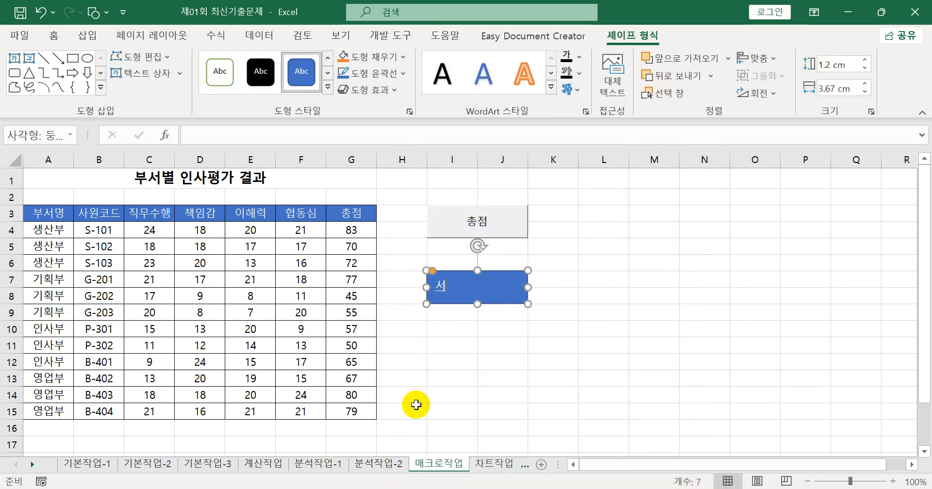
{"action": "type", "text": "식"}
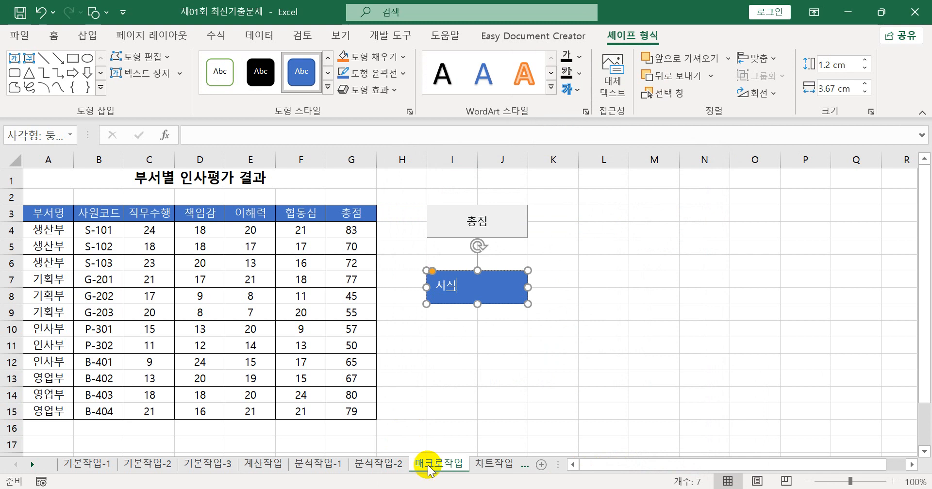
{"action": "left_click", "coordinate": [443, 406]}
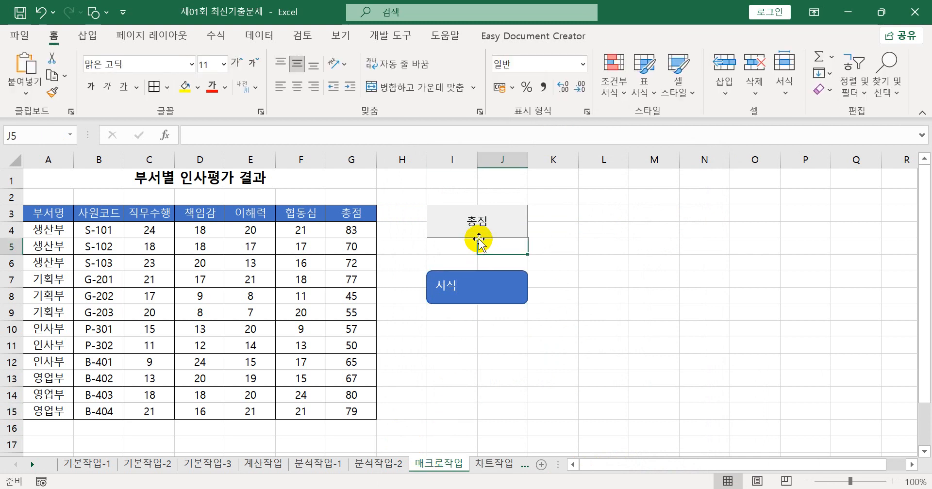
Run the 총점 and 서식 macros from their button and rounded rectangle, and select an empty cell to clear the selection.
{"action": "left_click", "coordinate": [479, 224]}
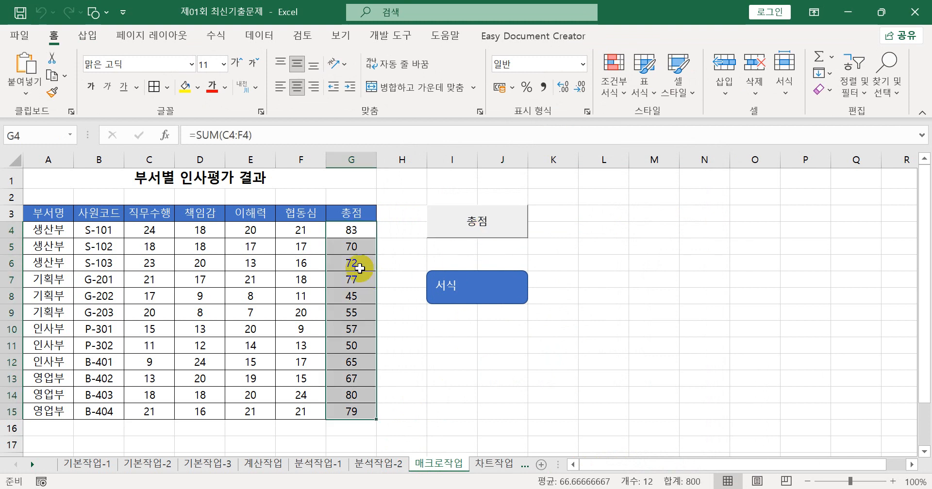
{"action": "left_click", "coordinate": [465, 296]}
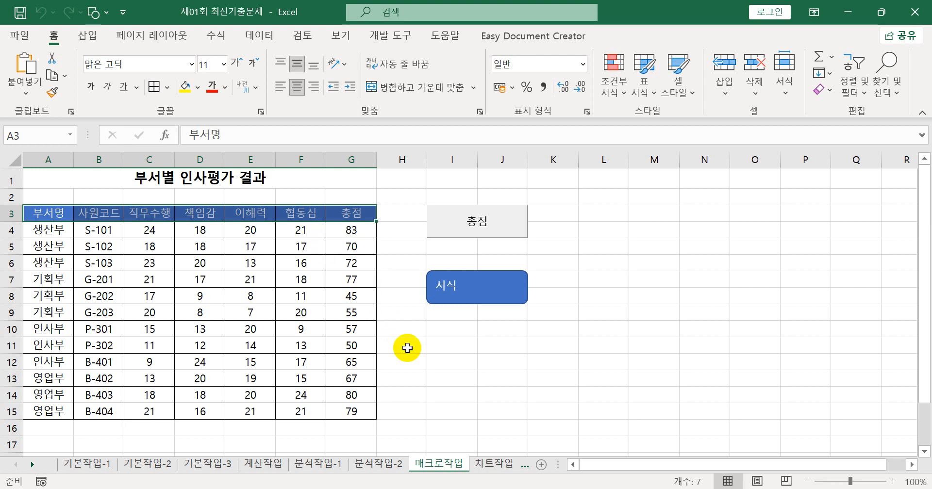
{"action": "left_click", "coordinate": [441, 390]}
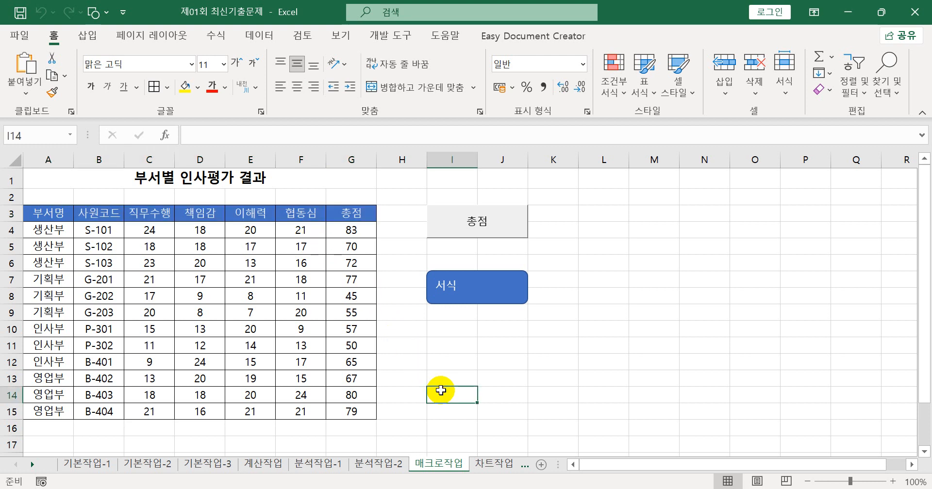
Switch to the 차트작업 sheet and bring its whole chart into view.
{"action": "left_click", "coordinate": [484, 465]}
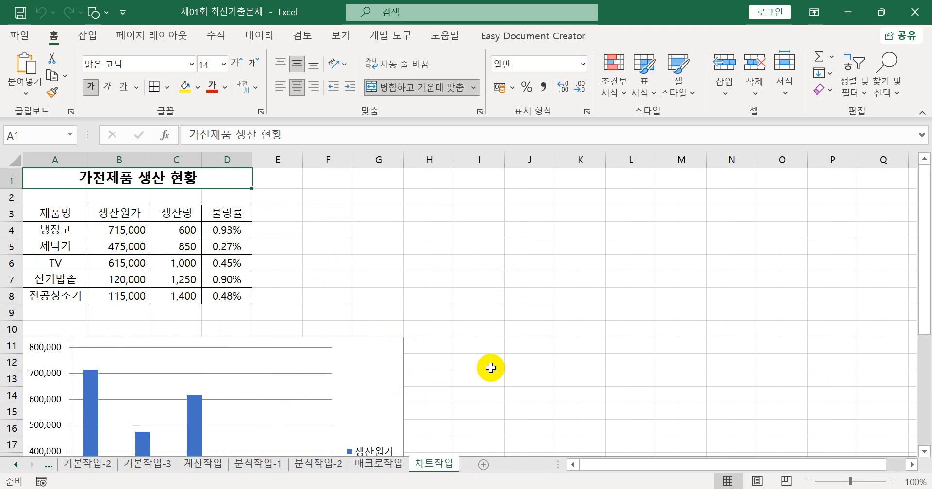
{"action": "scroll", "coordinate": [489, 368], "scroll_direction": "down", "scroll_amount": 2}
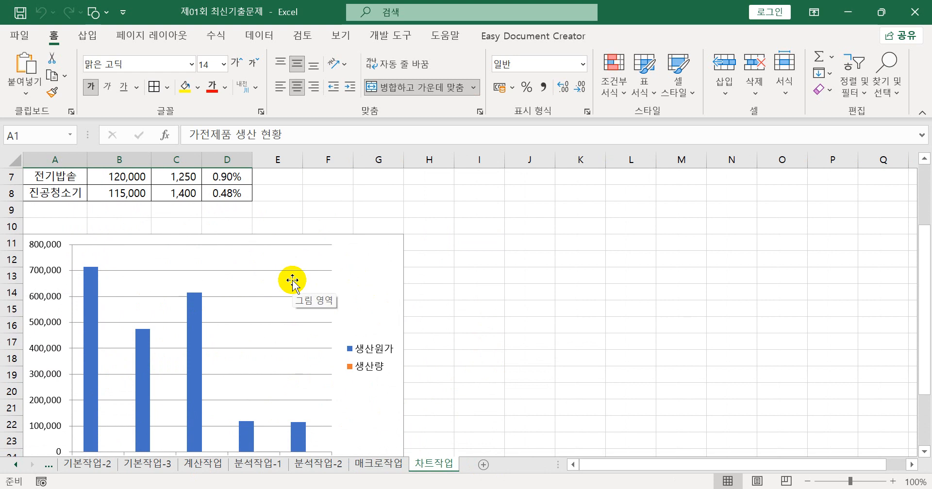
{"action": "scroll", "coordinate": [308, 339], "scroll_direction": "down", "scroll_amount": 1}
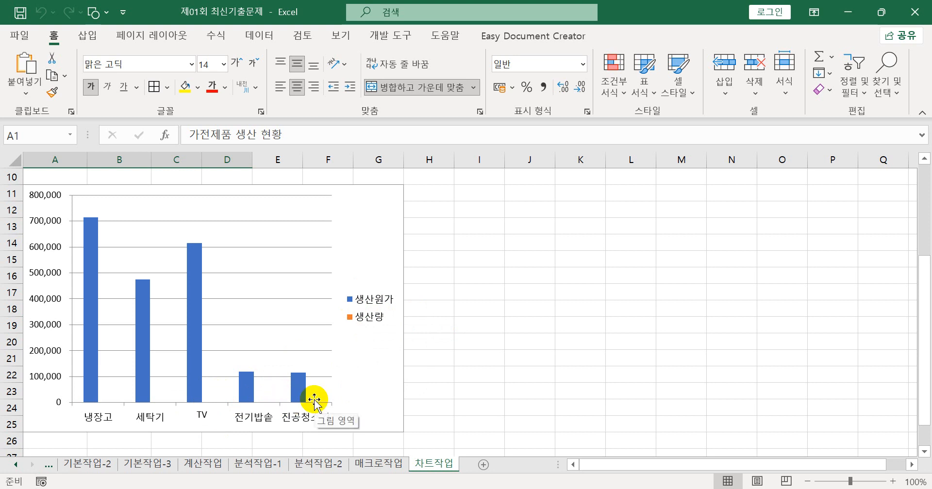
{"action": "left_click", "coordinate": [359, 223]}
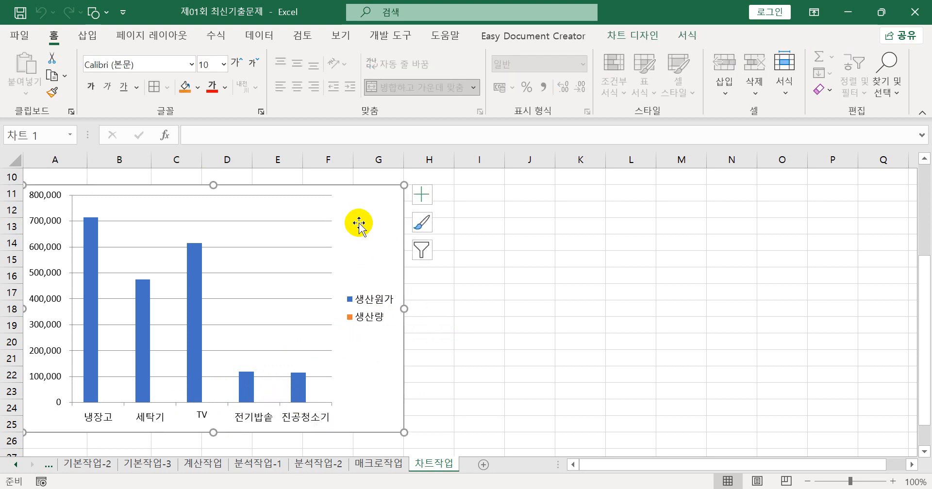
{"action": "right_click", "coordinate": [359, 224]}
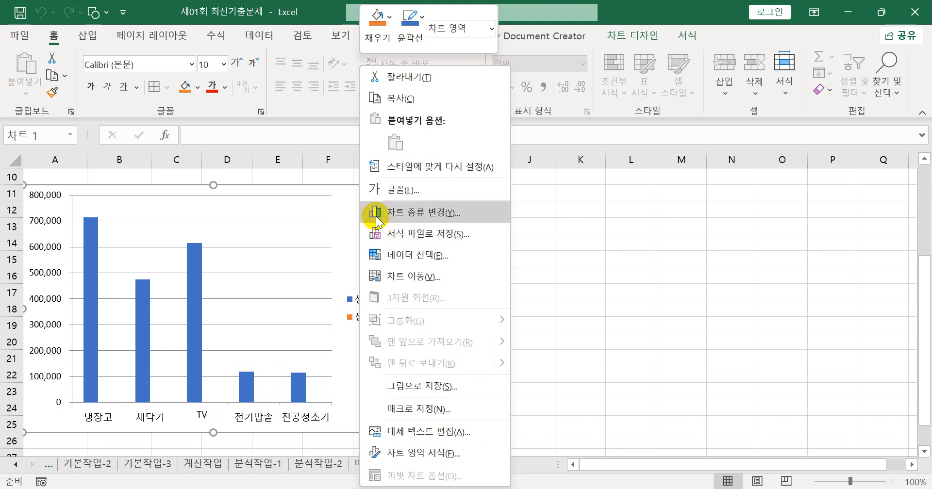
{"action": "left_click", "coordinate": [376, 214]}
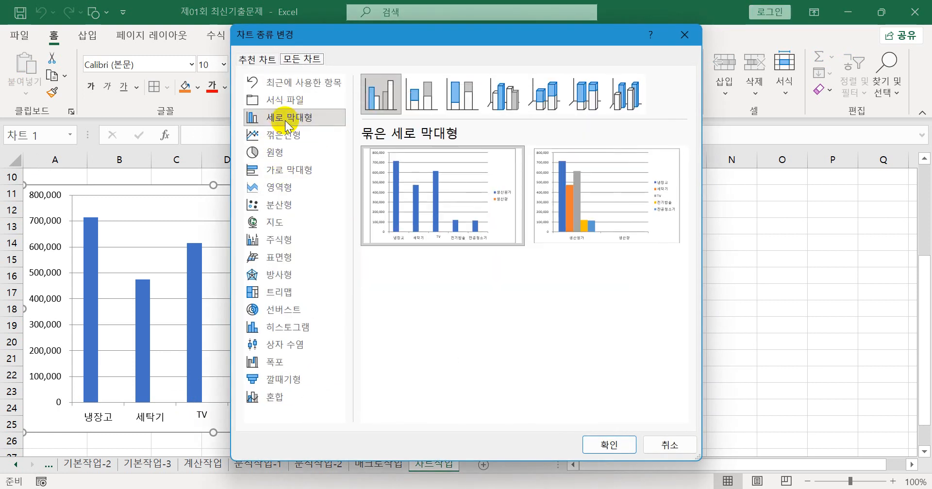
{"action": "left_click", "coordinate": [283, 403]}
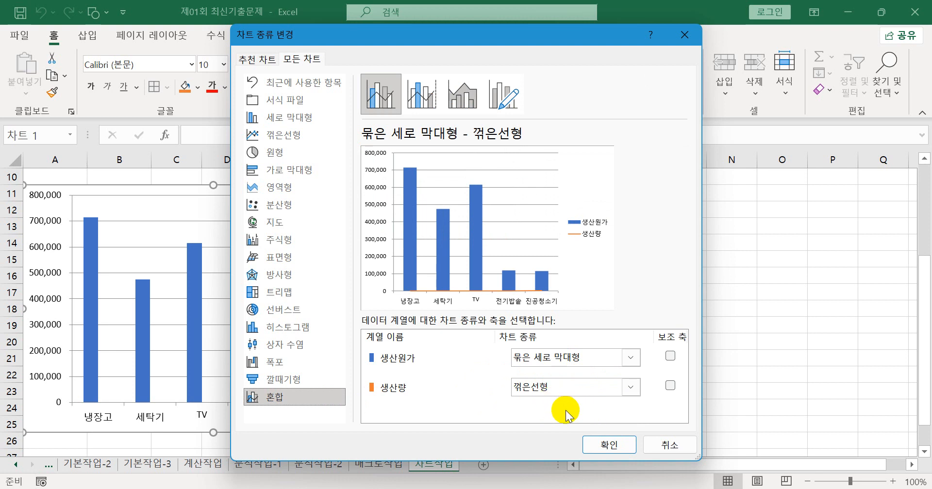
{"action": "left_click", "coordinate": [655, 438]}
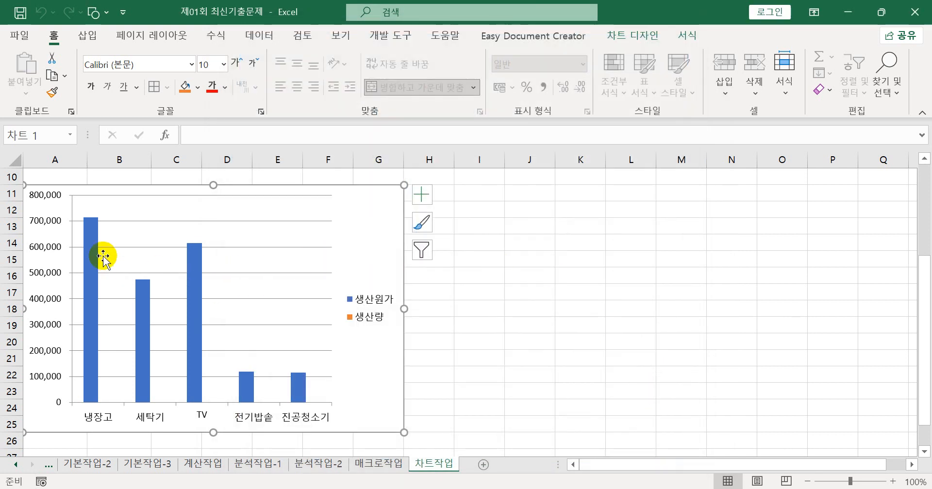
Change the 생산량 series to 표식이 있는 꺾은선형 on the secondary axis, leaving 생산원가 as clustered columns.
{"action": "left_click", "coordinate": [190, 334]}
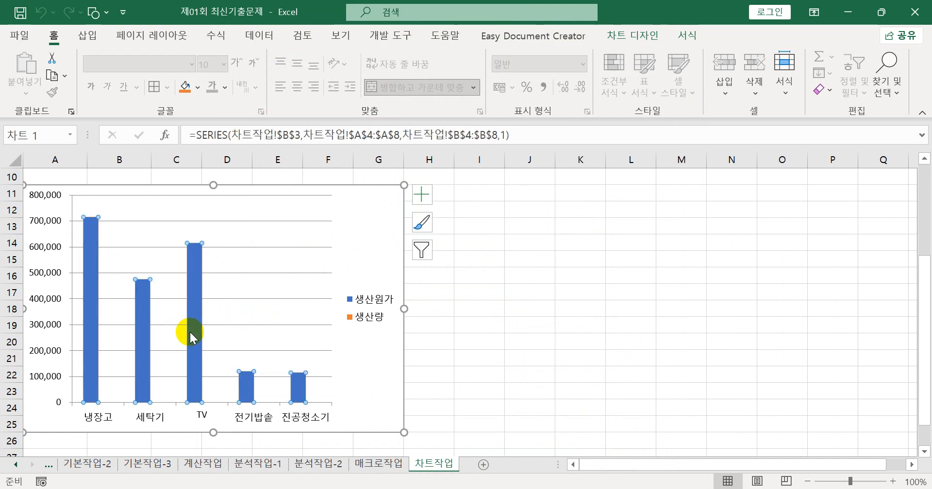
{"action": "right_click", "coordinate": [189, 333]}
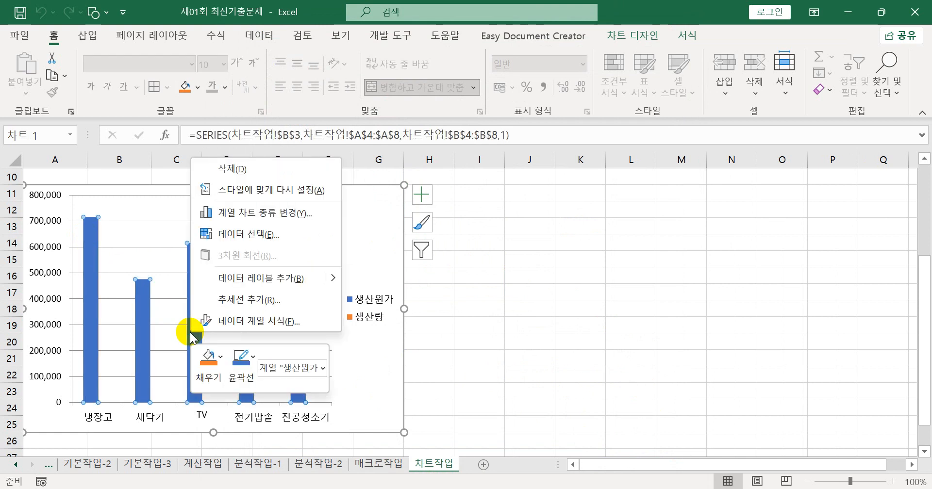
{"action": "left_click", "coordinate": [249, 214]}
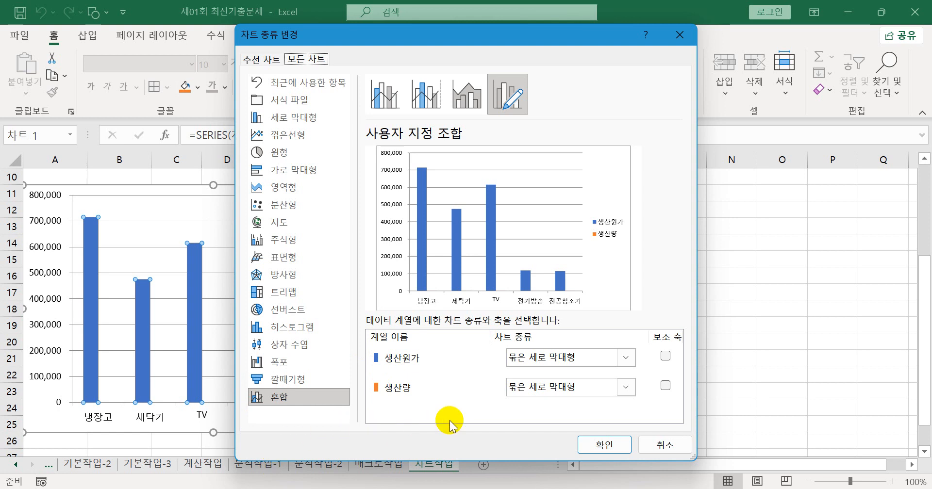
{"action": "left_click", "coordinate": [530, 392]}
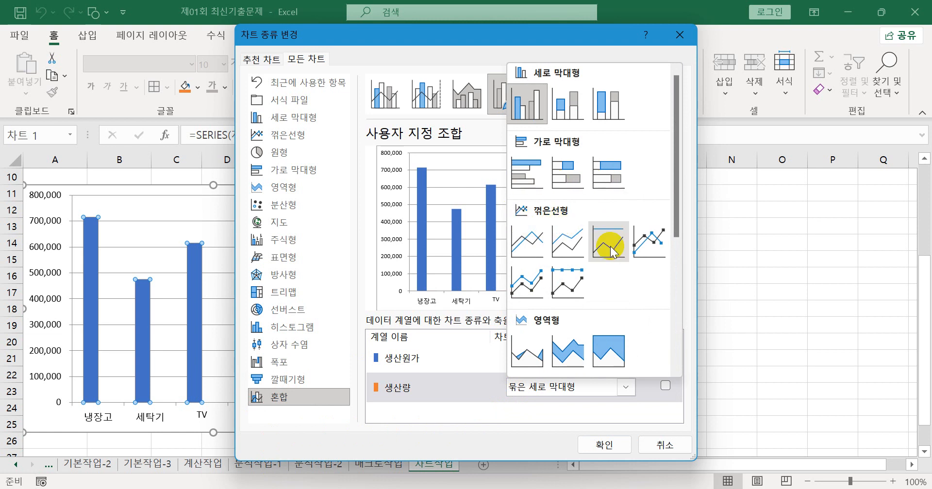
{"action": "left_click", "coordinate": [639, 246]}
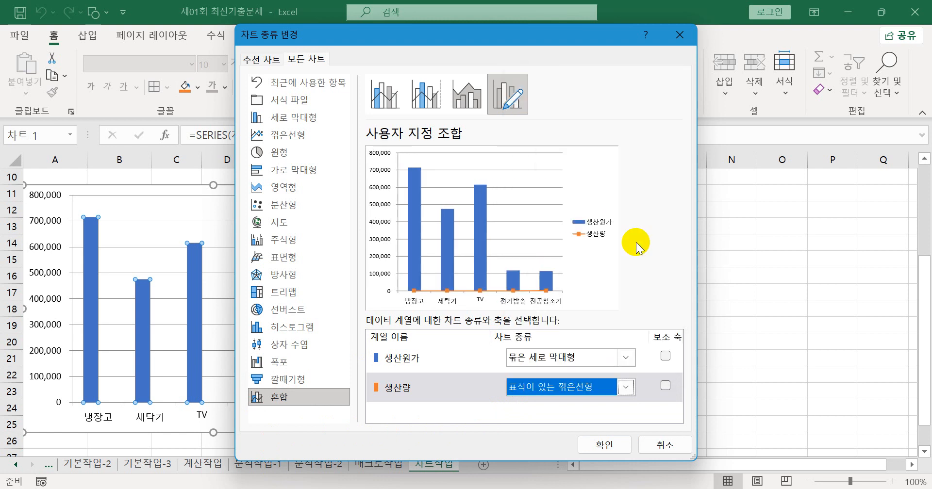
{"action": "left_click", "coordinate": [665, 385]}
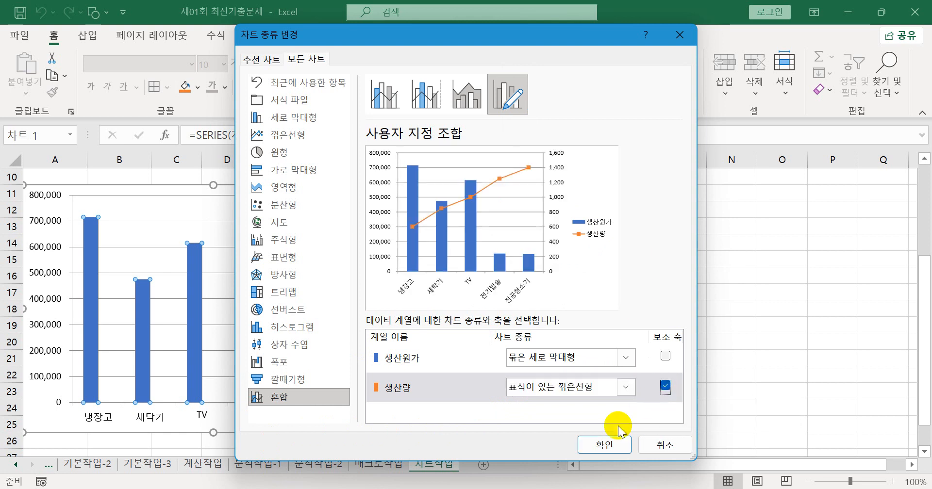
{"action": "left_click", "coordinate": [603, 444]}
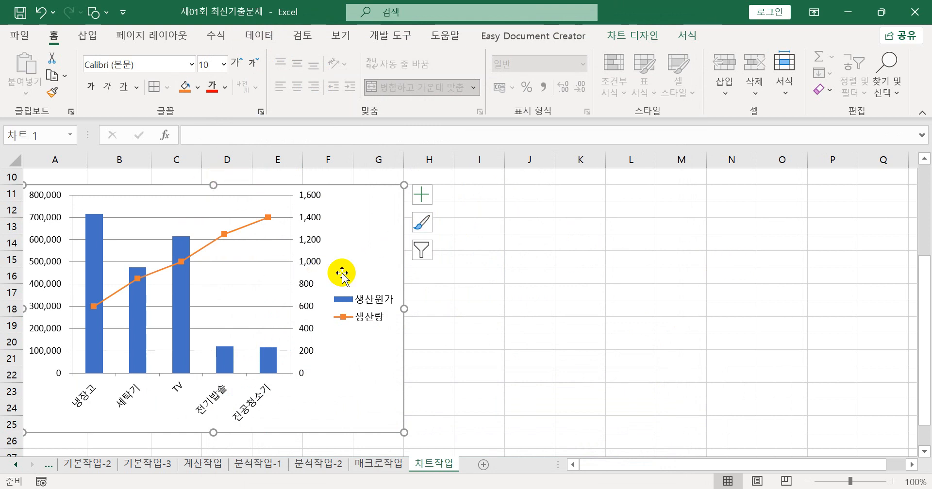
{"action": "left_click", "coordinate": [418, 203]}
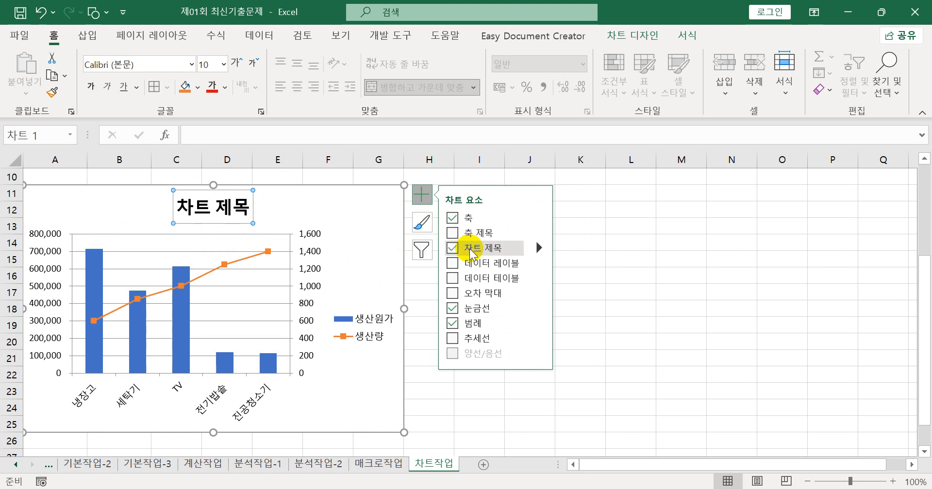
{"action": "left_click", "coordinate": [470, 252]}
{"action": "left_click_drag", "start_coordinate": [249, 208], "coordinate": [190, 214]}
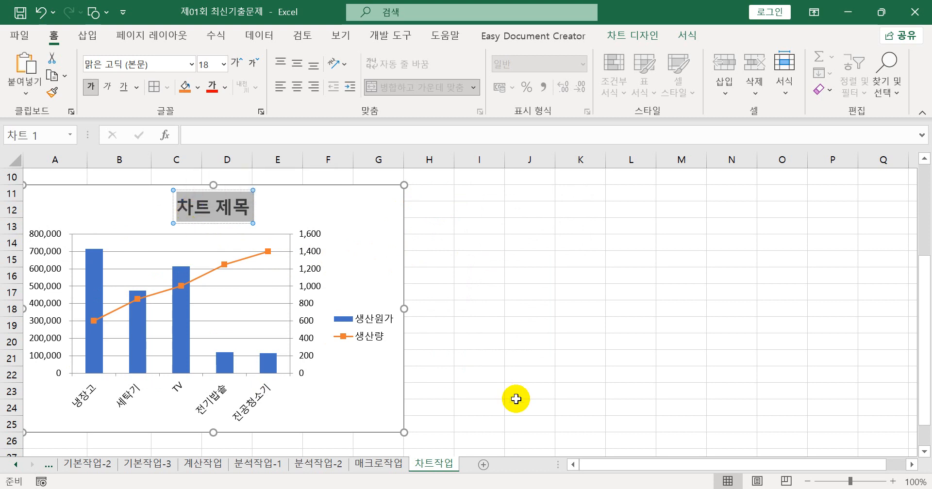
{"action": "scroll", "coordinate": [515, 399], "scroll_direction": "up", "scroll_amount": 3}
{"action": "scroll", "coordinate": [516, 399], "scroll_direction": "down", "scroll_amount": 2}
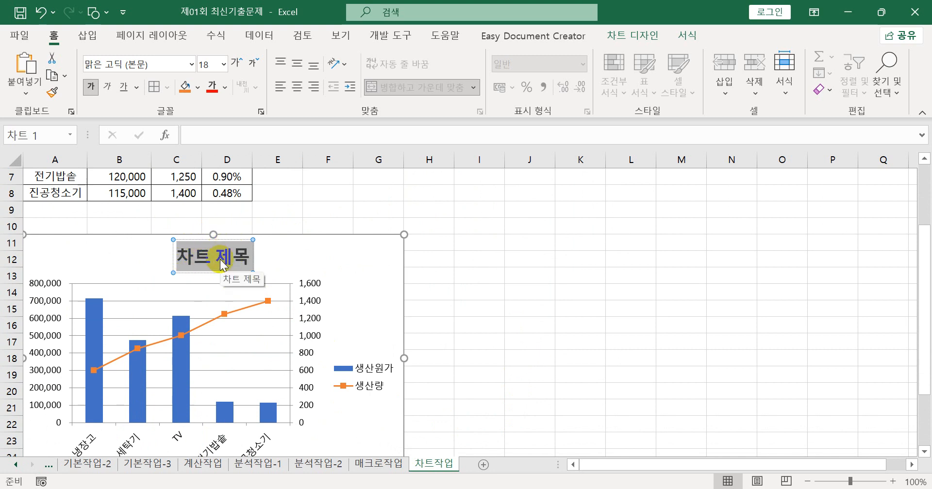
{"action": "scroll", "coordinate": [220, 259], "scroll_direction": "up", "scroll_amount": 2}
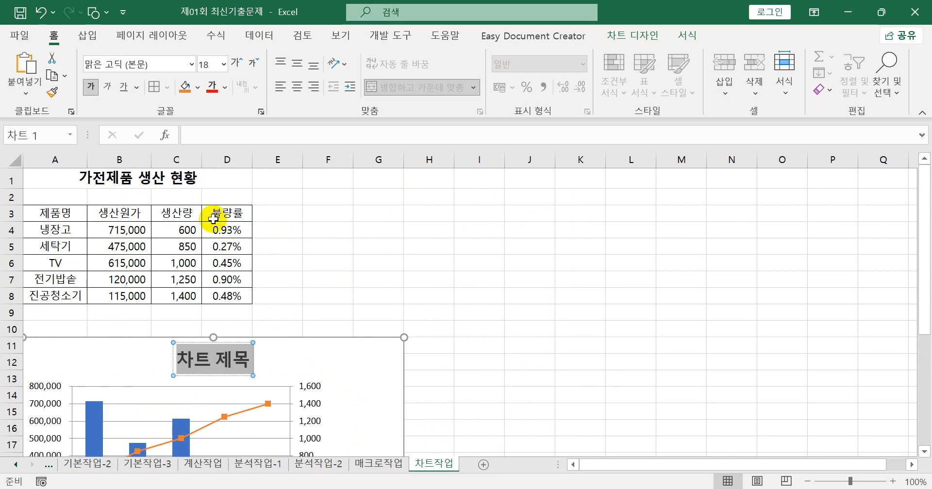
{"action": "left_click", "coordinate": [253, 365]}
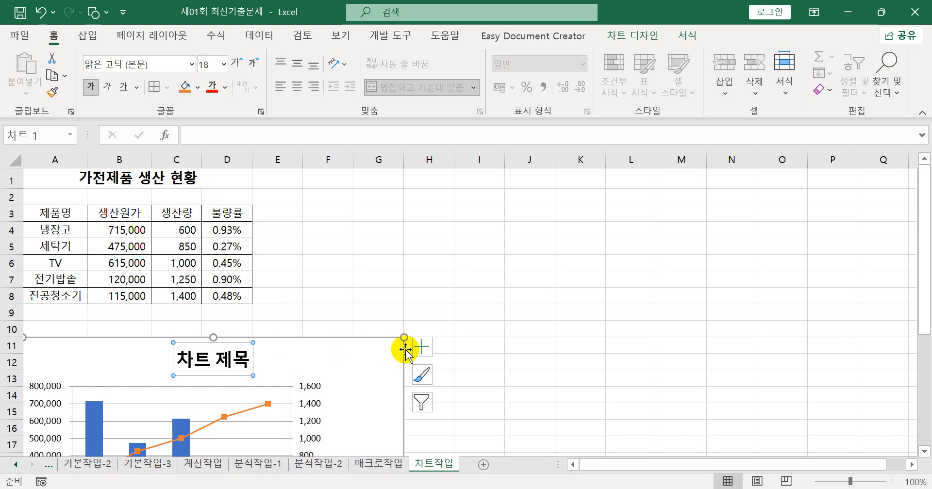
{"action": "key", "text": "Delete"}
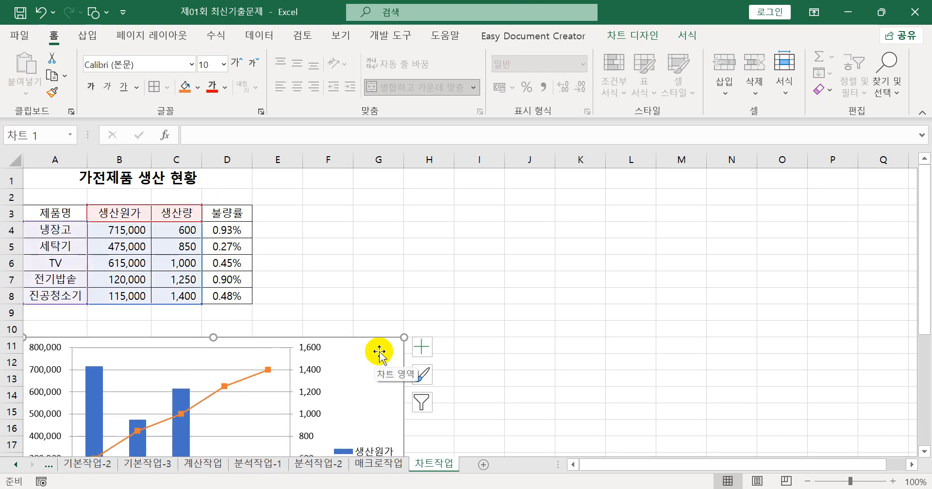
Add a chart title linked to cell A1 of 차트작업 and delete it again.
{"action": "left_click", "coordinate": [420, 347]}
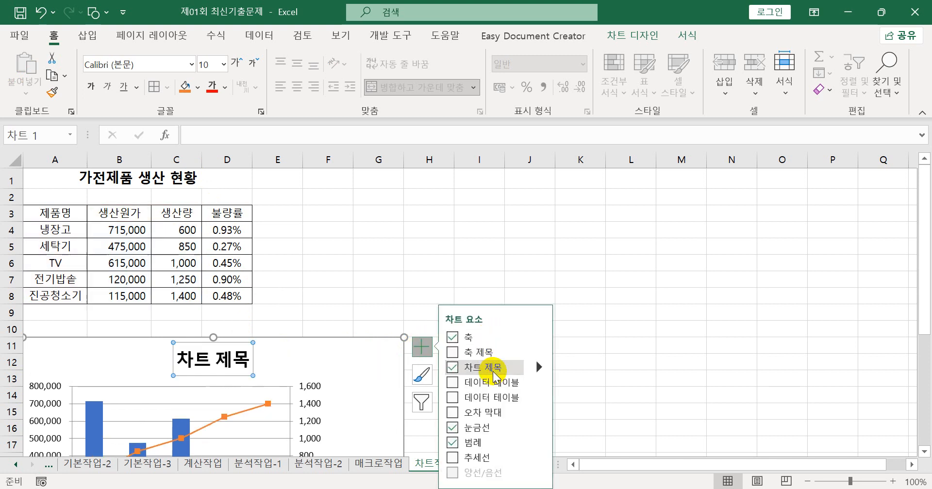
{"action": "left_click", "coordinate": [494, 373]}
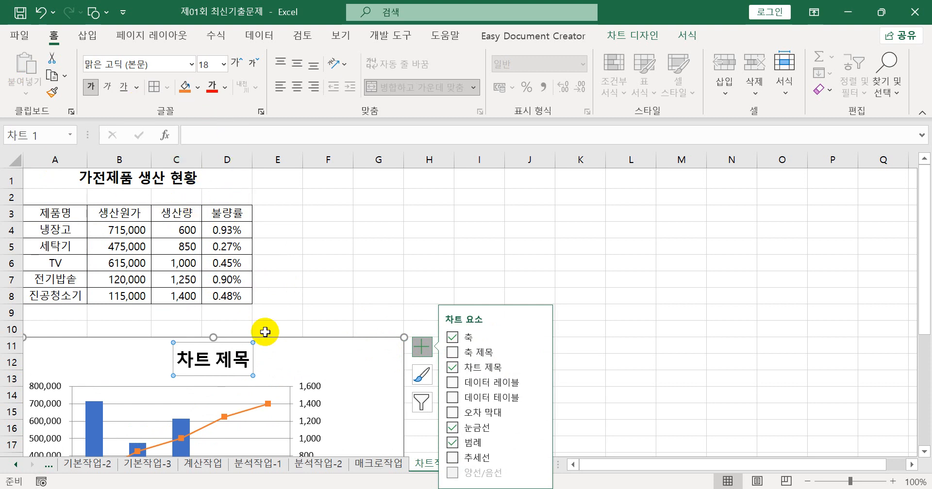
{"action": "left_click_drag", "start_coordinate": [197, 359], "coordinate": [204, 360]}
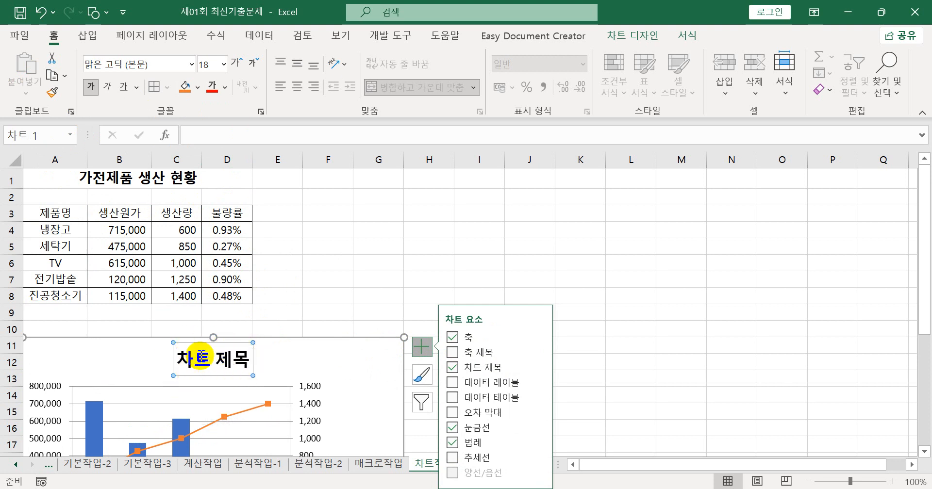
{"action": "left_click", "coordinate": [217, 135]}
{"action": "left_click", "coordinate": [217, 135]}
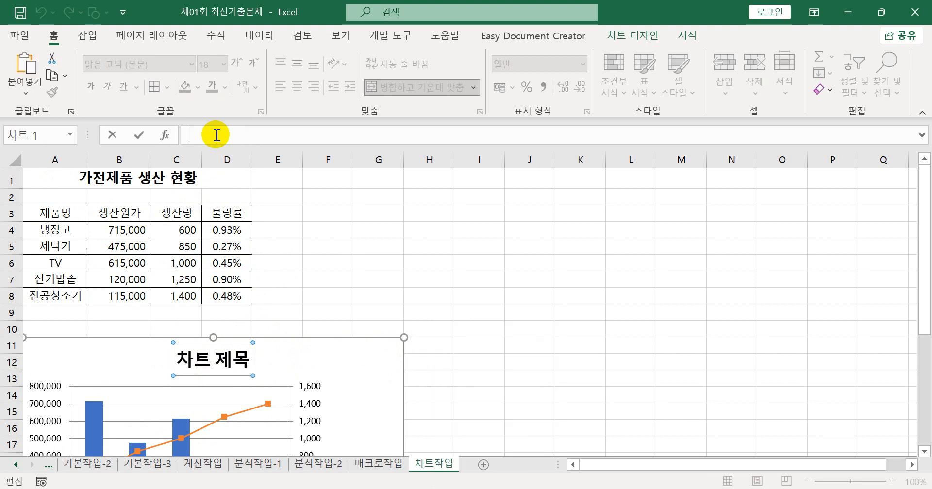
{"action": "type", "text": "="}
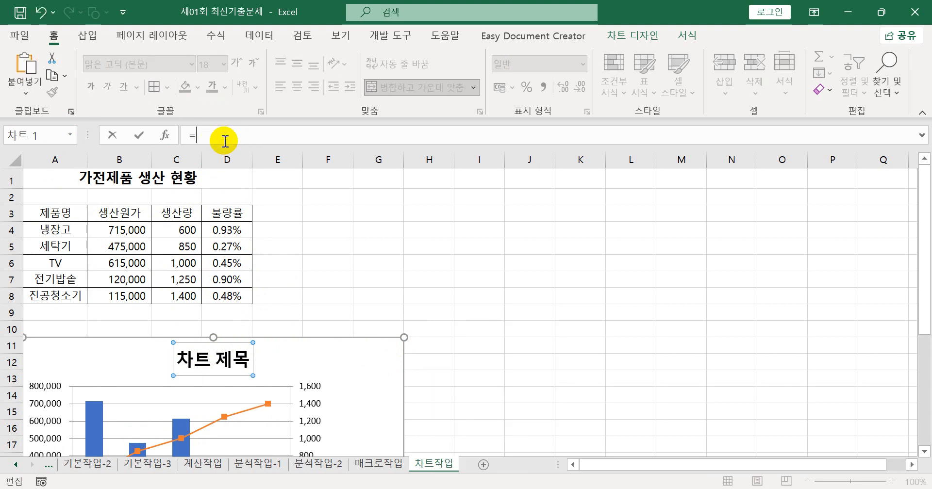
{"action": "left_click", "coordinate": [118, 177]}
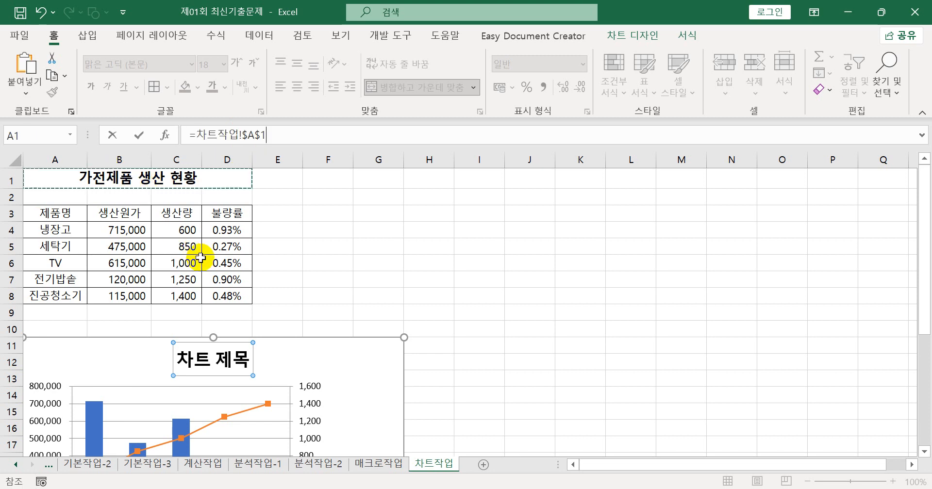
{"action": "key", "text": "Return"}
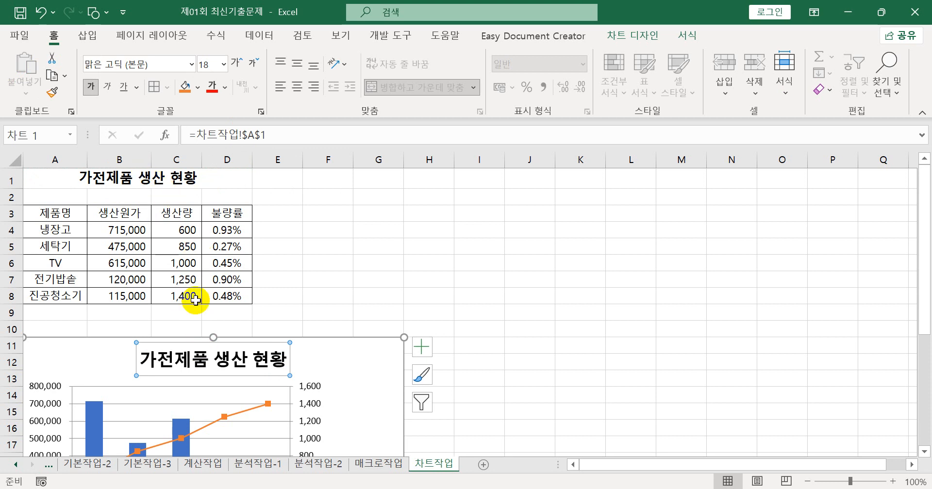
{"action": "key", "text": "Delete"}
Add a chart title to the chart on 차트작업 and replace its placeholder text with 가전제품 생산 현황.
{"action": "left_click", "coordinate": [422, 358]}
{"action": "left_click", "coordinate": [481, 368]}
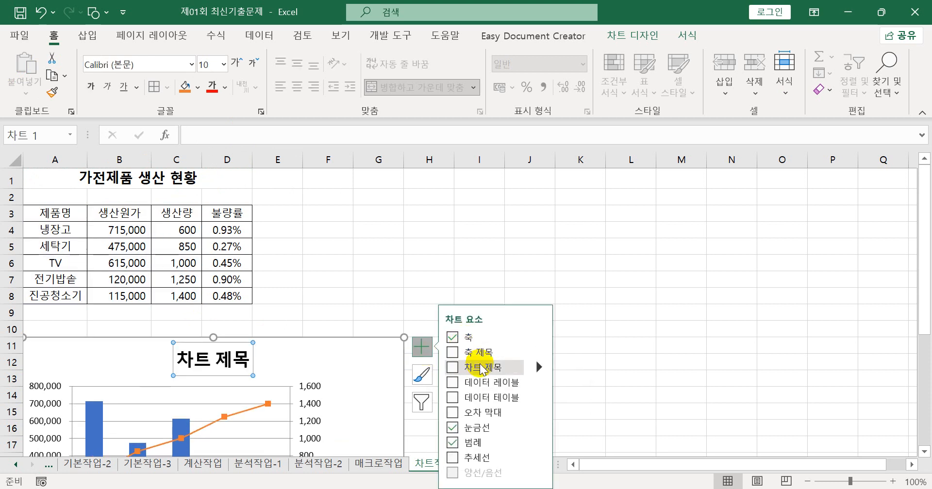
{"action": "left_click", "coordinate": [481, 368]}
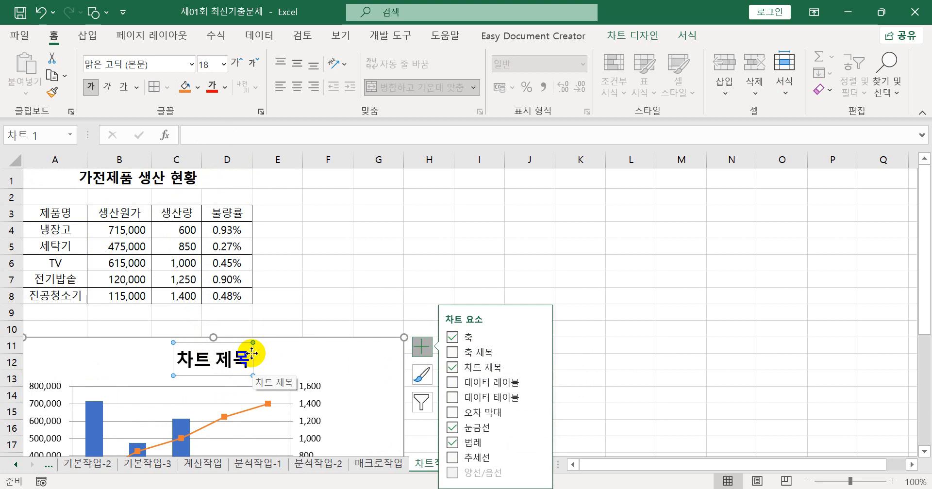
{"action": "mouse_move", "coordinate": [197, 359]}
{"action": "left_mouse_down"}
{"action": "mouse_move", "coordinate": [235, 358]}
{"action": "mouse_move", "coordinate": [214, 362]}
{"action": "left_mouse_up"}
{"action": "left_click", "coordinate": [213, 362]}
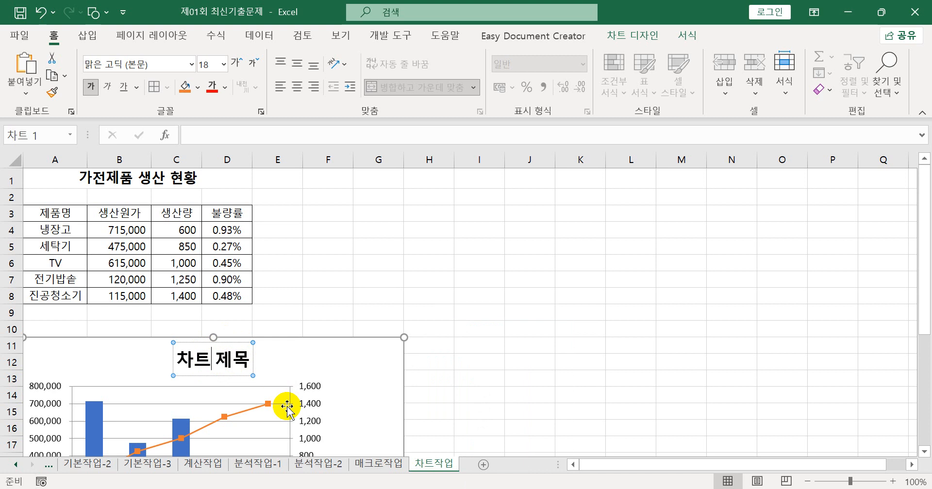
{"action": "key", "text": "ctrl+a"}
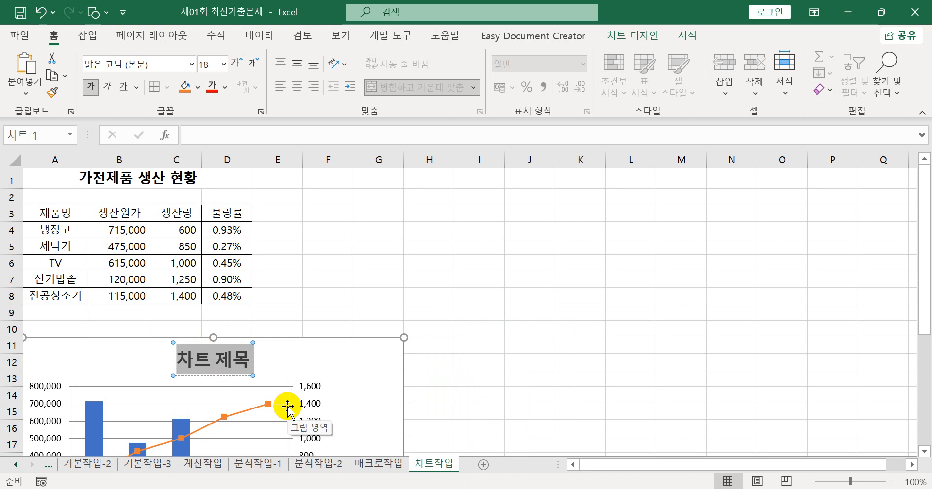
{"action": "type", "text": "가전젶ㅁ"}
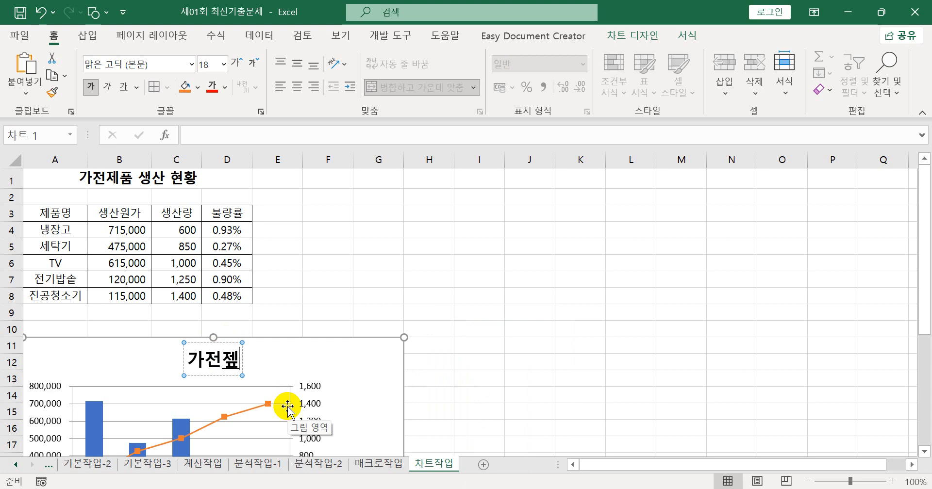
{"action": "key", "text": "BackSpace"}
{"action": "key", "text": "BackSpace"}
{"action": "type", "text": "제품 생"}
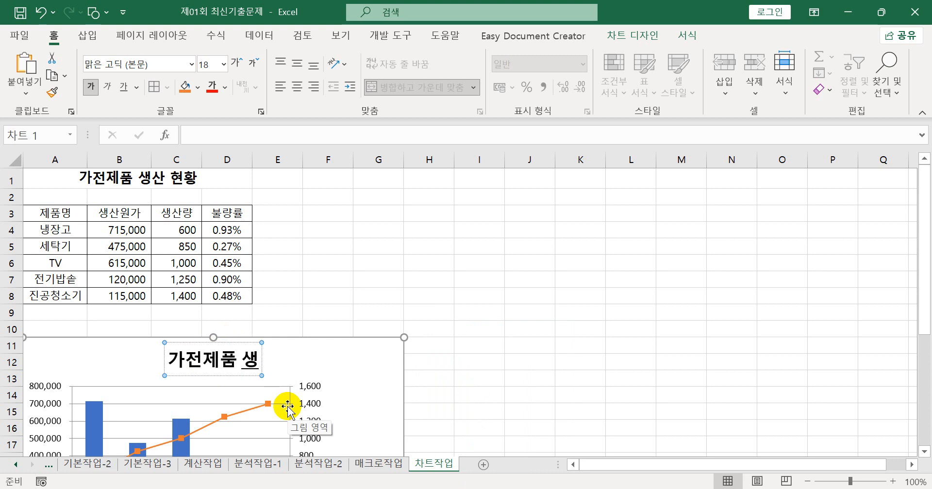
{"action": "type", "text": "산 ㅎ현황"}
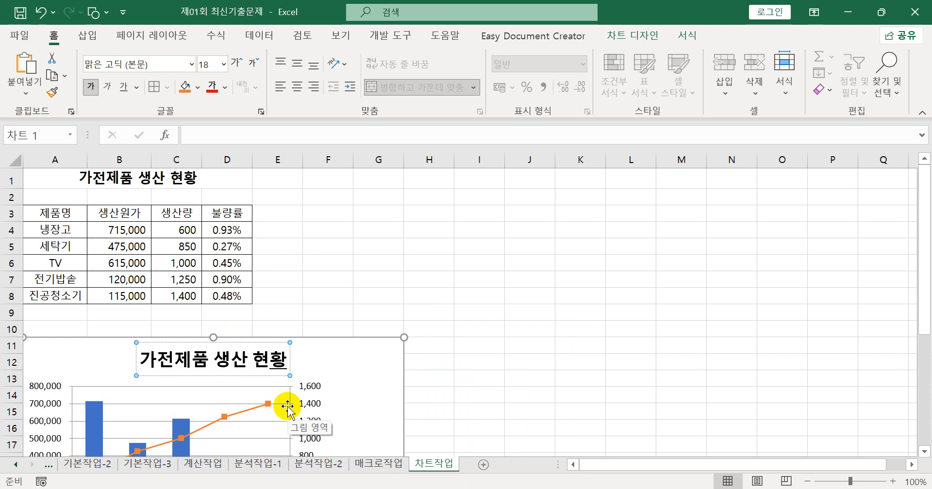
Format the whole chart title text in 굴림체 at font size 20.
{"action": "key", "text": "ctrl+a"}
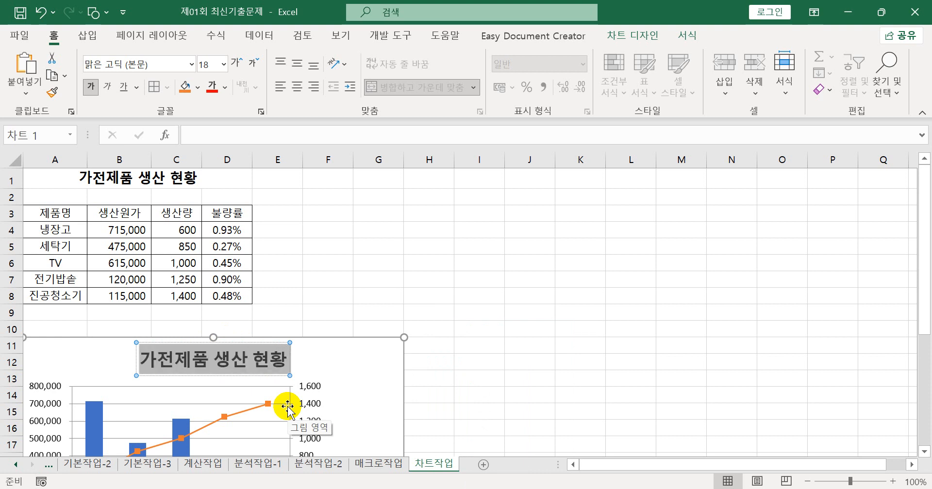
{"action": "left_click", "coordinate": [191, 63]}
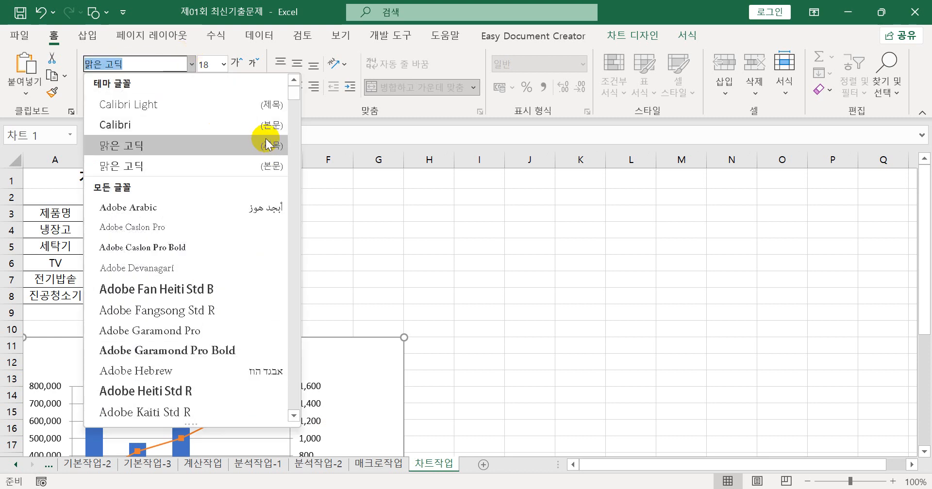
{"action": "left_click_drag", "start_coordinate": [294, 97], "coordinate": [228, 77]}
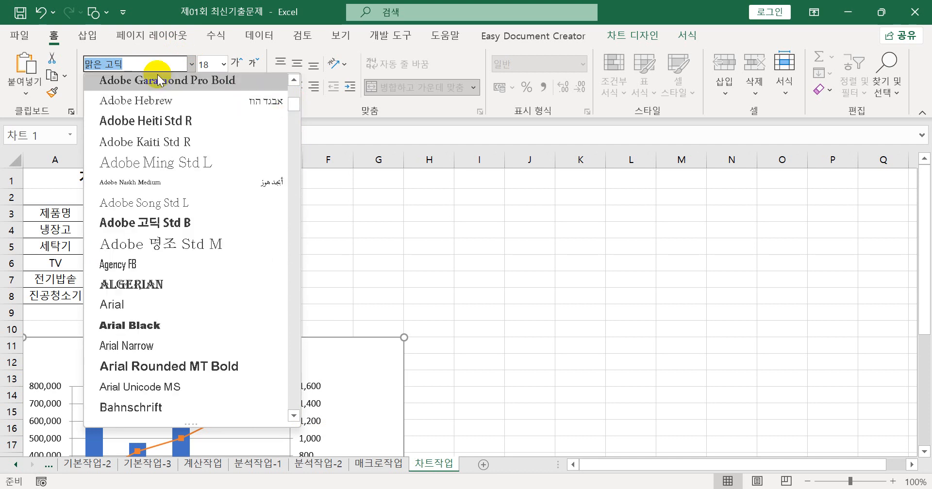
{"action": "type", "text": "굴림"}
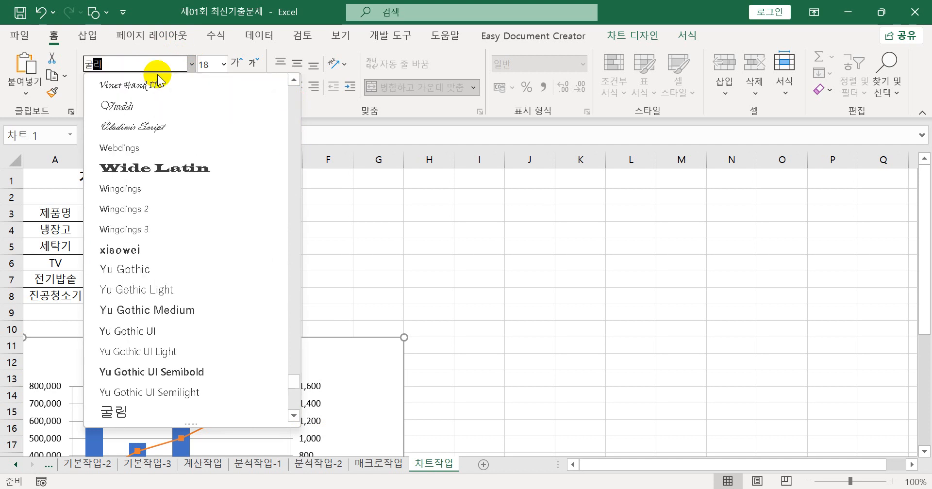
{"action": "type", "text": "체"}
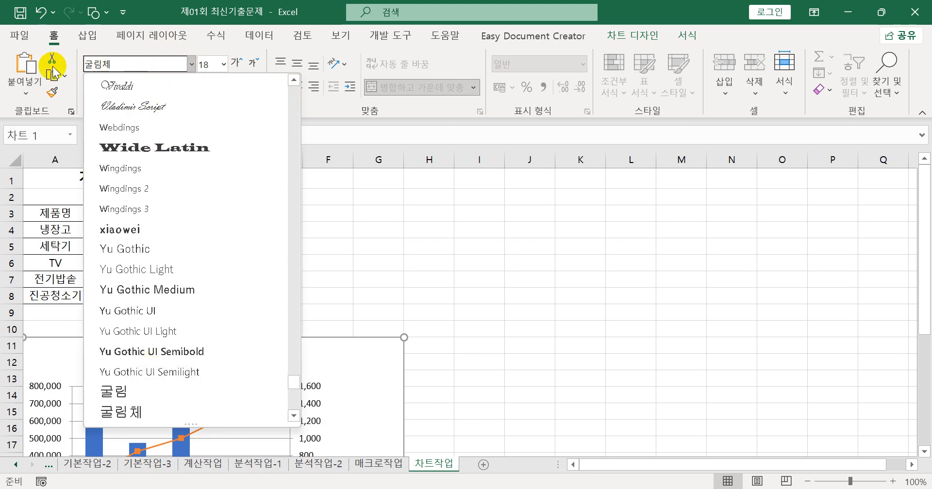
{"action": "key", "text": "Return"}
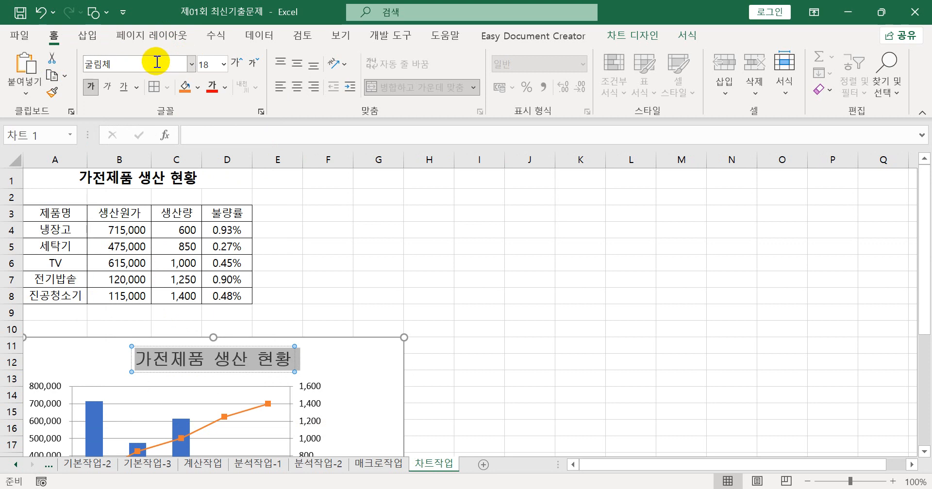
{"action": "left_click", "coordinate": [223, 63]}
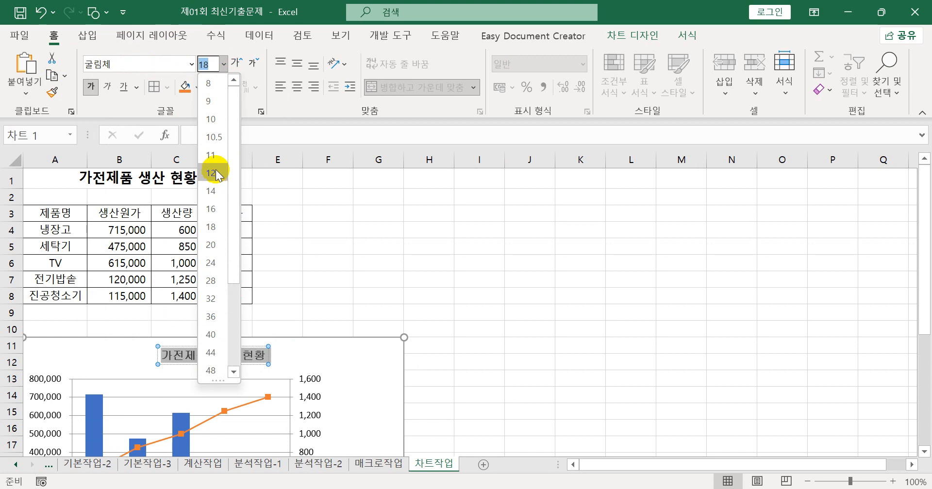
{"action": "left_click", "coordinate": [215, 245]}
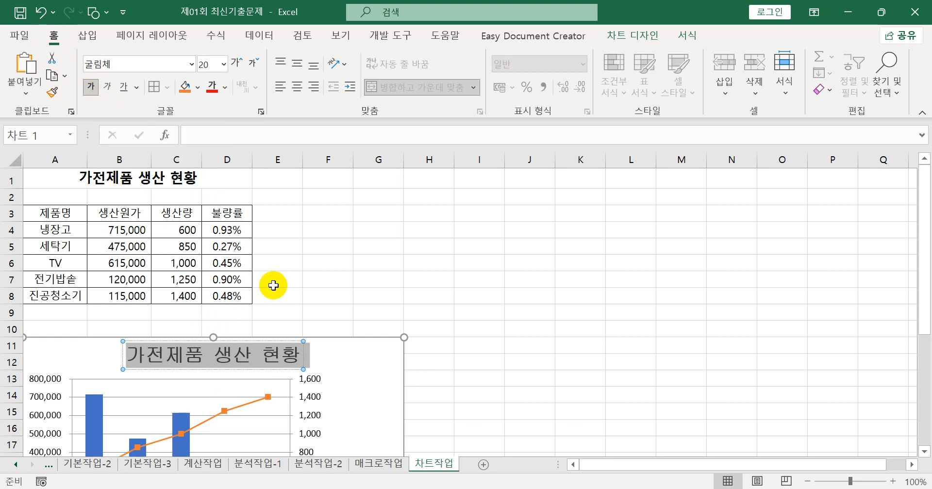
Place the chart's legend below the plot area using the 아래쪽 position.
{"action": "scroll", "coordinate": [270, 284], "scroll_direction": "down", "scroll_amount": 4}
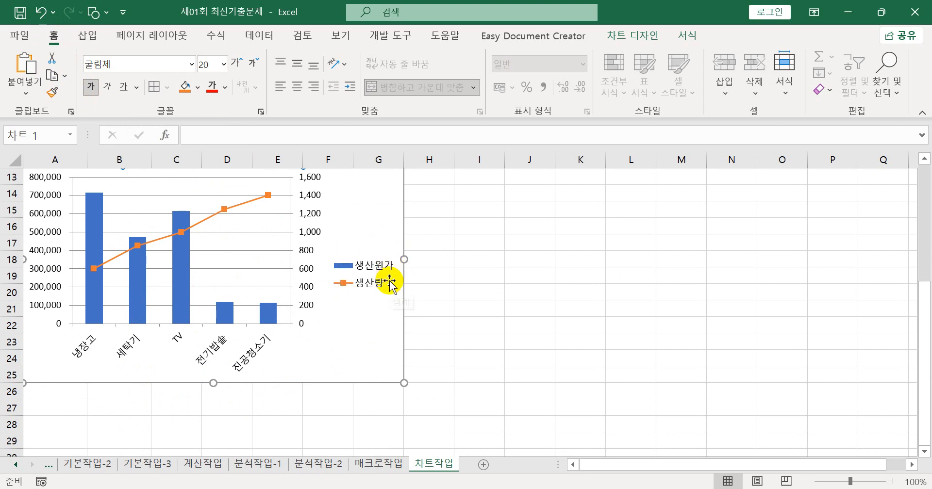
{"action": "scroll", "coordinate": [390, 285], "scroll_direction": "up", "scroll_amount": 2}
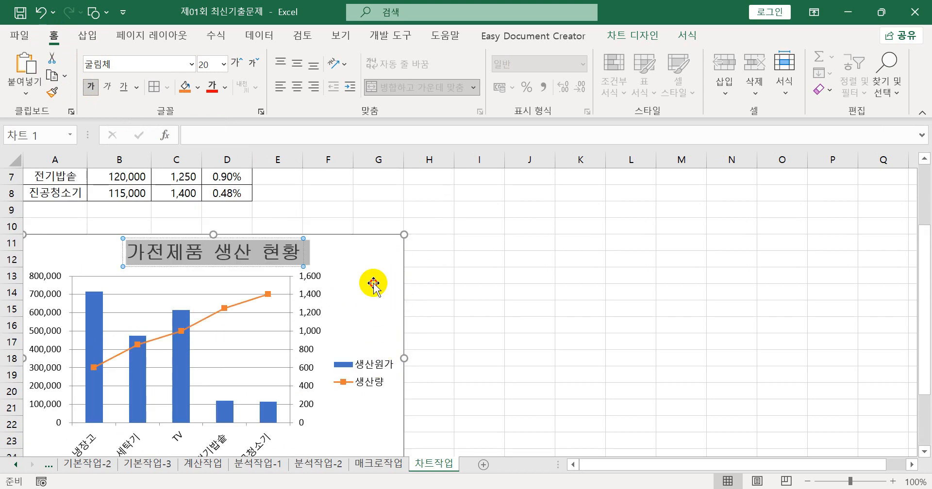
{"action": "left_click", "coordinate": [373, 284]}
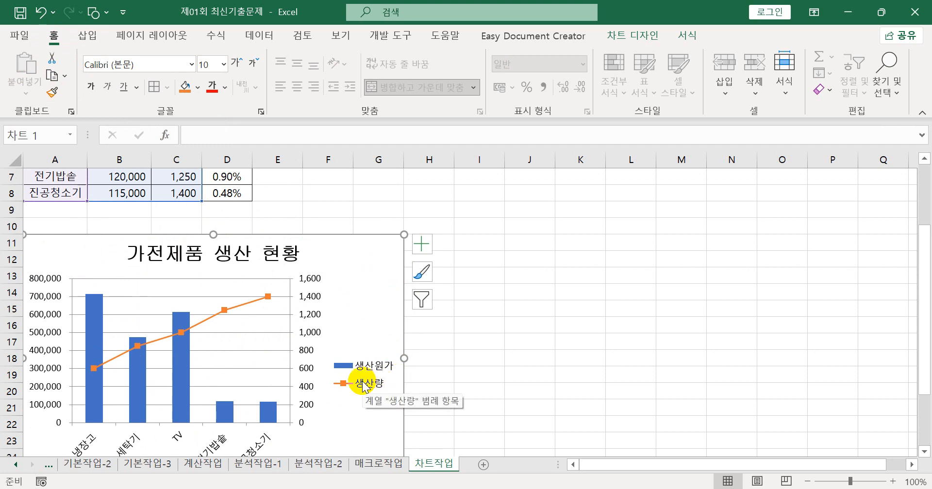
{"action": "left_click", "coordinate": [425, 247]}
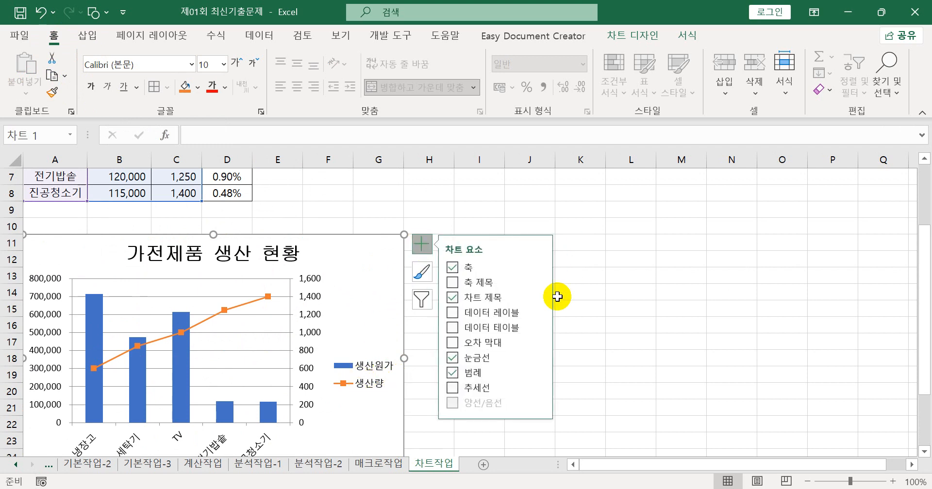
{"action": "left_click", "coordinate": [538, 372]}
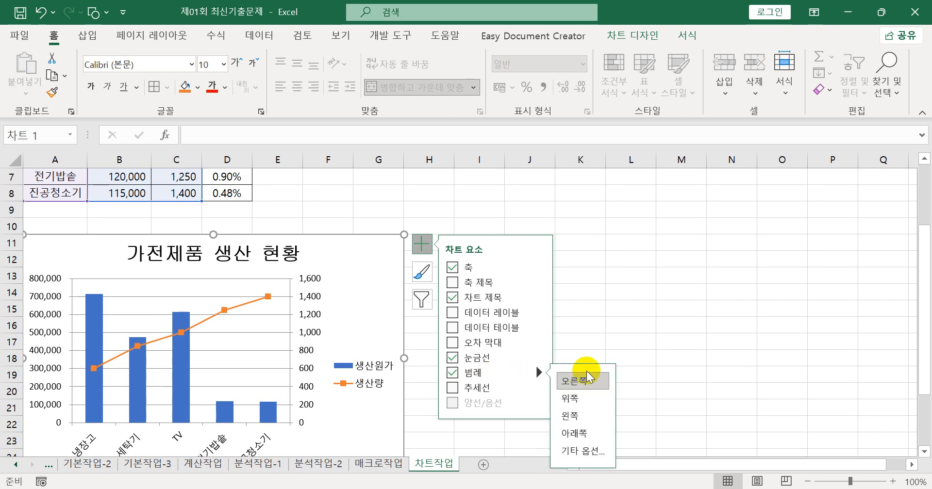
{"action": "left_click", "coordinate": [585, 434]}
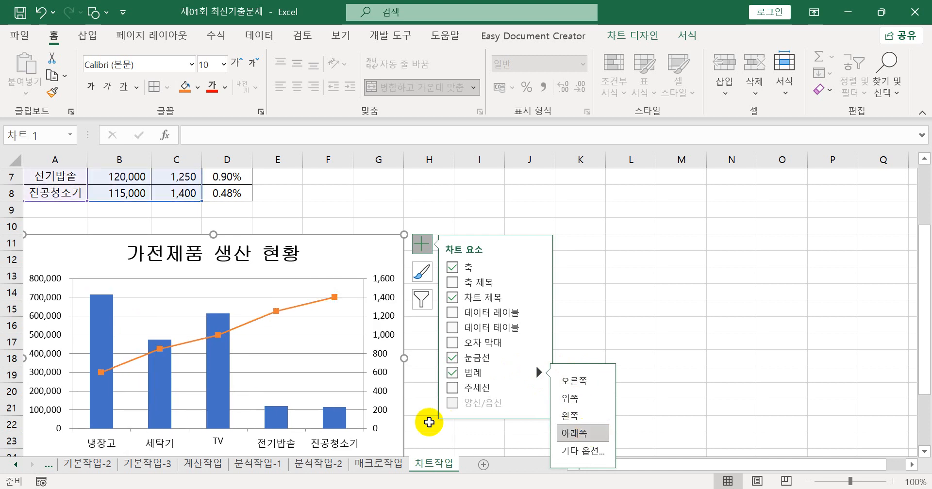
Format the chart legend's text in 굴림체 at font size 12.
{"action": "scroll", "coordinate": [415, 403], "scroll_direction": "down", "scroll_amount": 3}
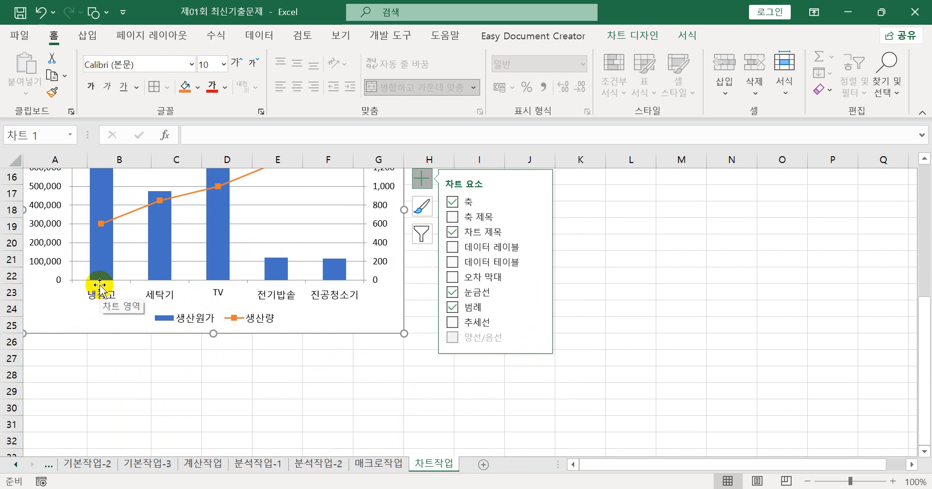
{"action": "left_click", "coordinate": [179, 321]}
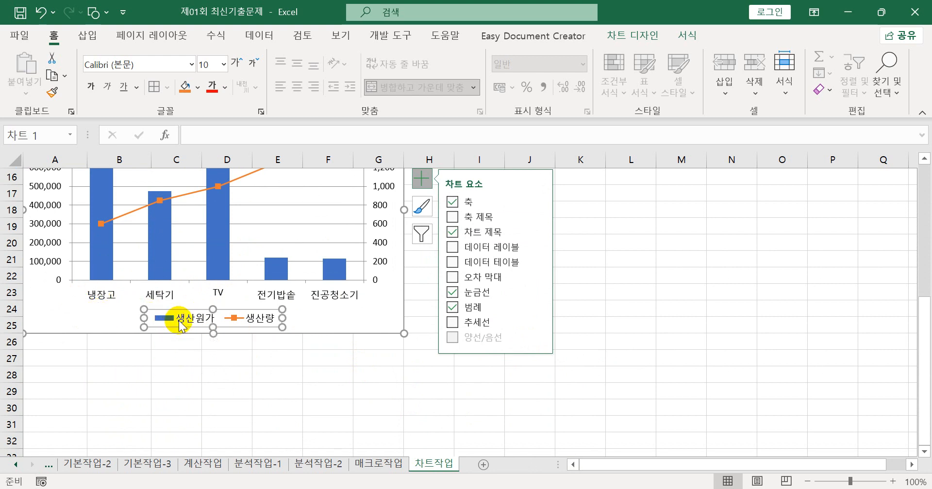
{"action": "left_click", "coordinate": [193, 64]}
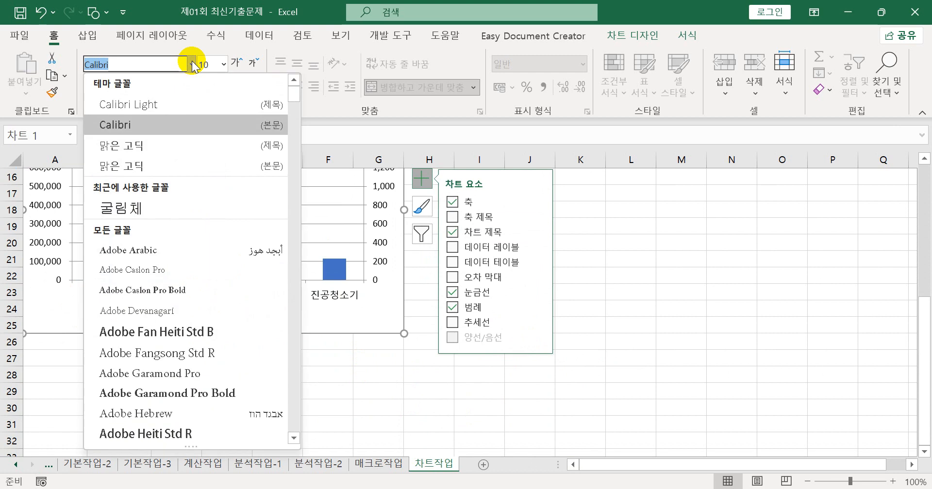
{"action": "type", "text": "굴림체"}
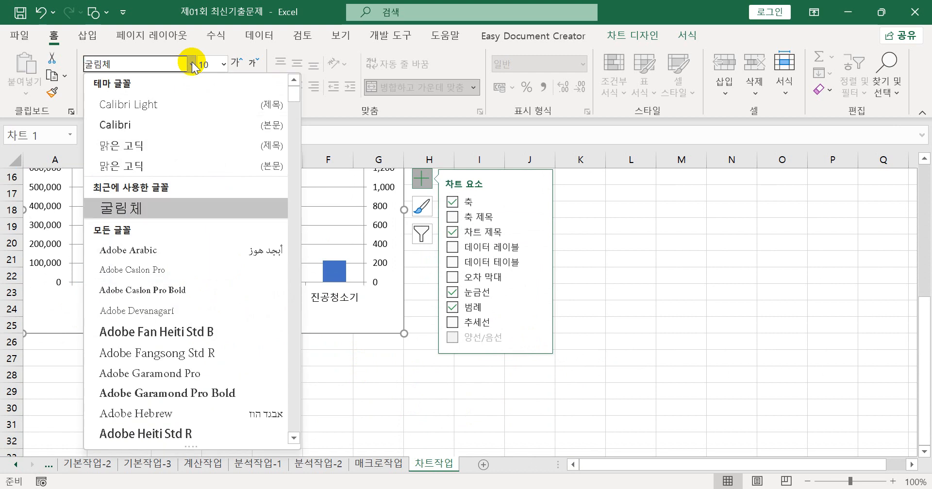
{"action": "key", "text": "Return"}
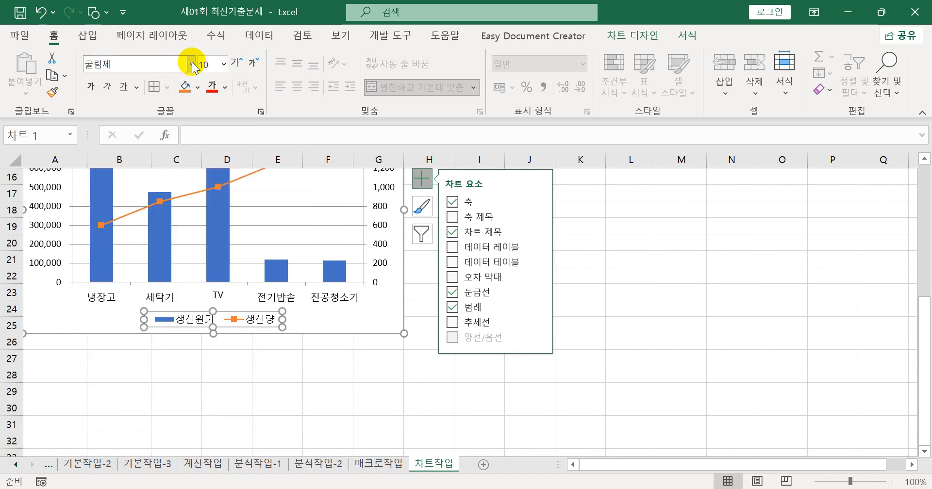
{"action": "left_click", "coordinate": [224, 64]}
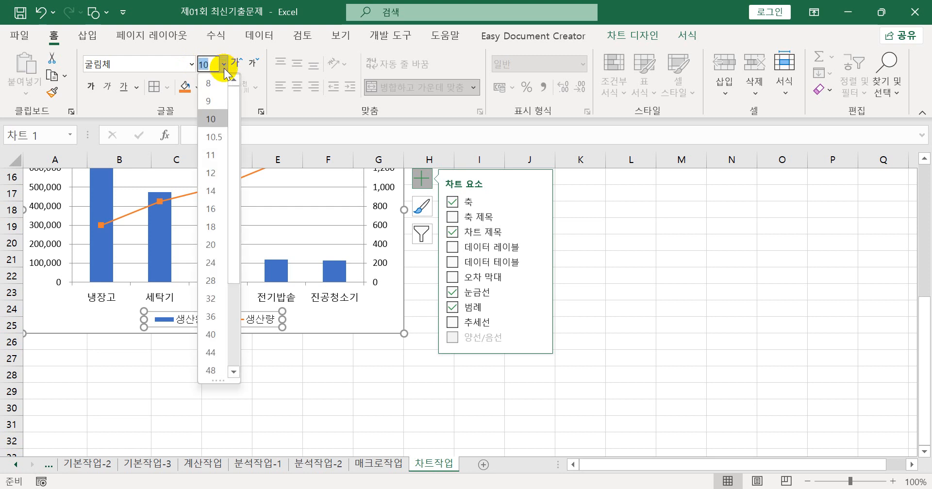
{"action": "left_click", "coordinate": [219, 169]}
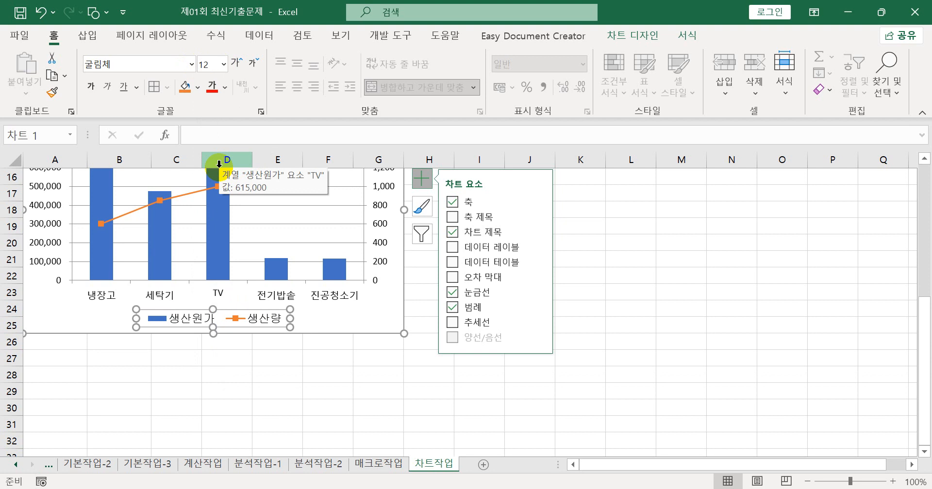
Set the major unit (기본) of the chart's primary 세로 (값) 축, the 생산원가 scale, to 200000.
{"action": "scroll", "coordinate": [199, 320], "scroll_direction": "up", "scroll_amount": 3}
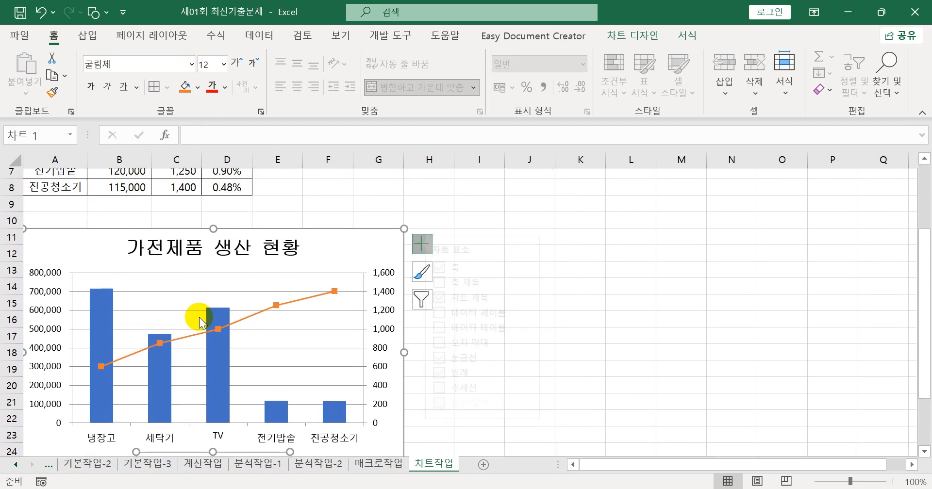
{"action": "left_click", "coordinate": [41, 280]}
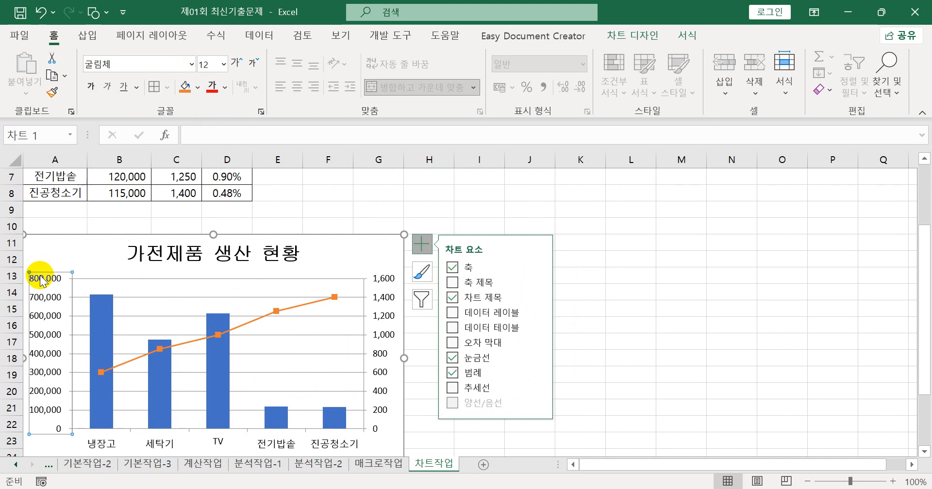
{"action": "left_click", "coordinate": [382, 281]}
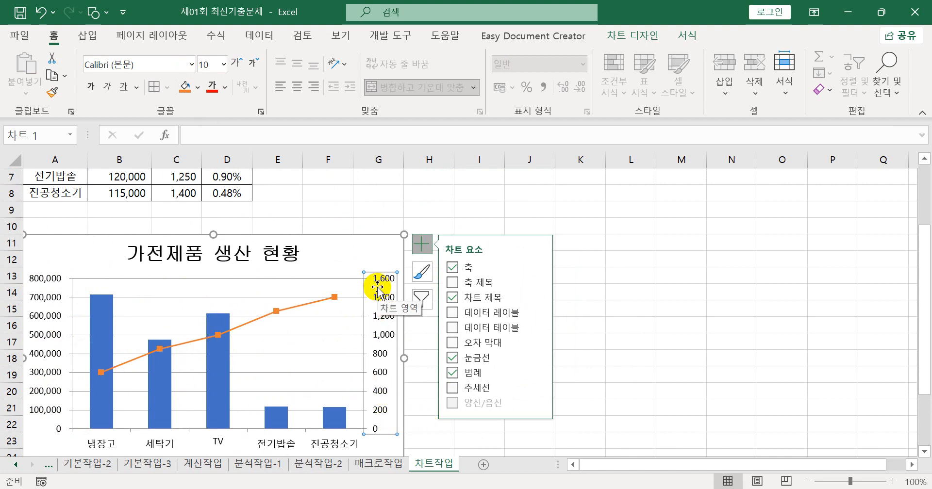
{"action": "left_click", "coordinate": [42, 281]}
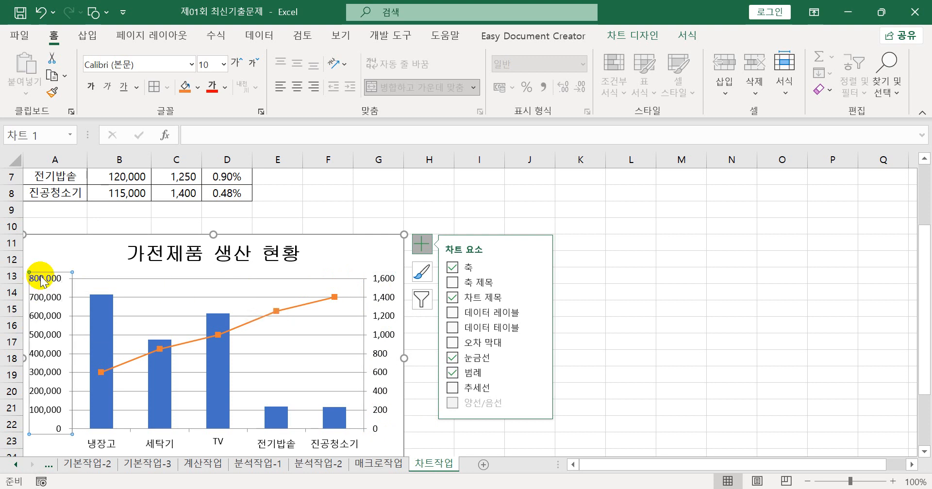
{"action": "right_click", "coordinate": [43, 280]}
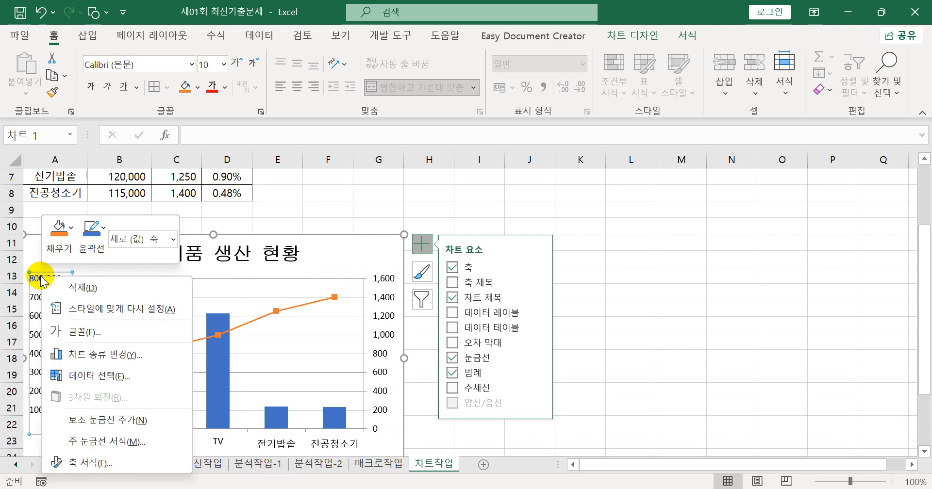
{"action": "left_click", "coordinate": [93, 465]}
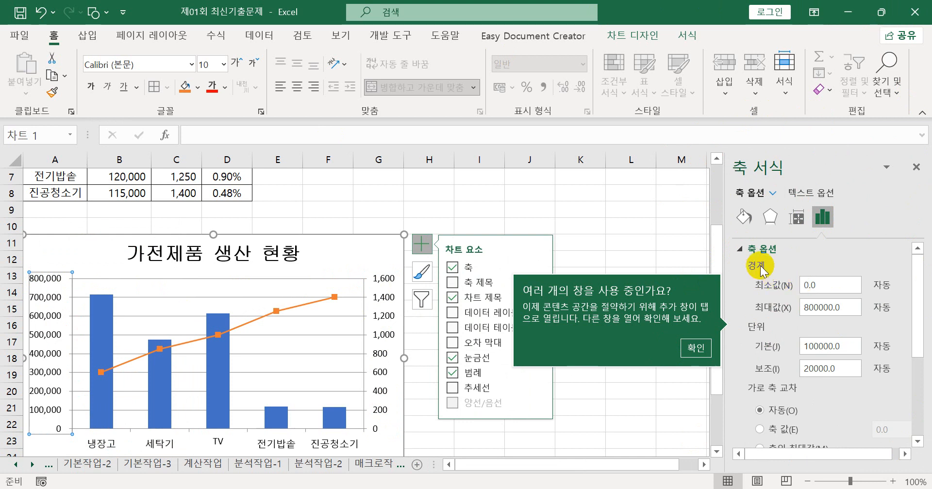
{"action": "left_click_drag", "start_coordinate": [916, 294], "coordinate": [918, 304]}
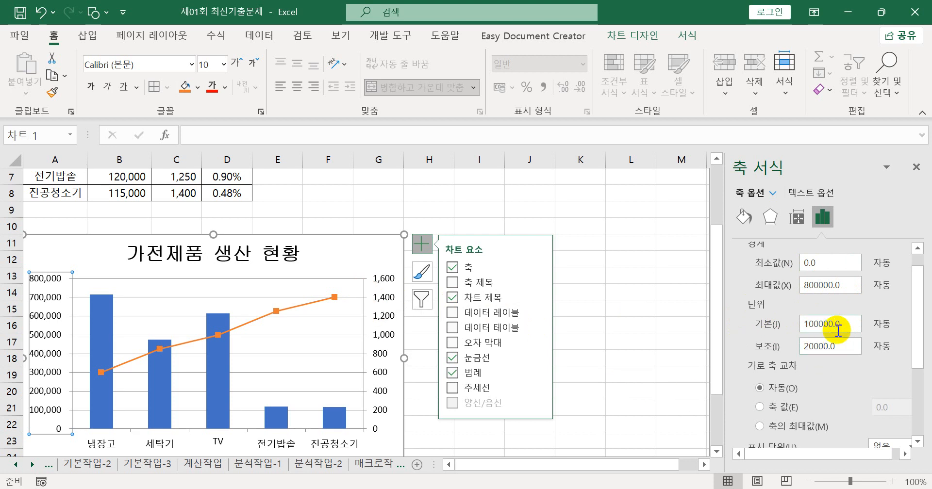
{"action": "left_click", "coordinate": [809, 325]}
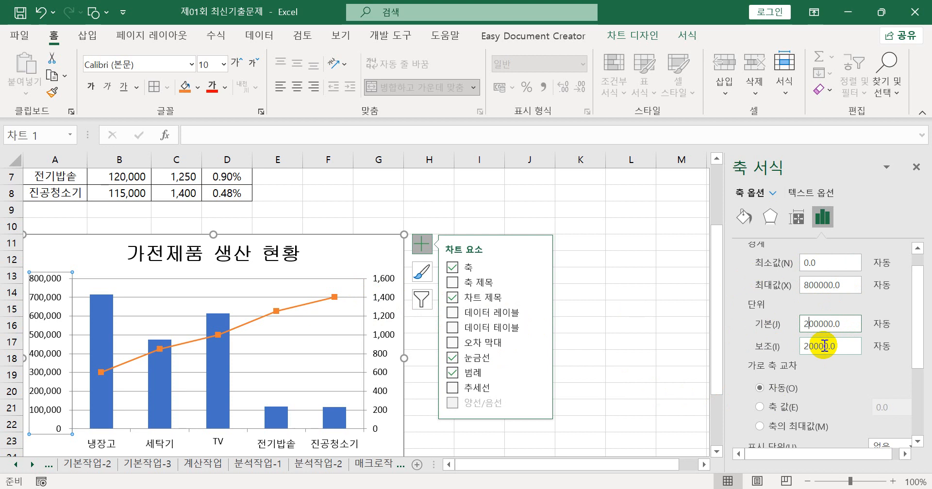
{"action": "type", "text": "2"}
{"action": "key", "text": "Return"}
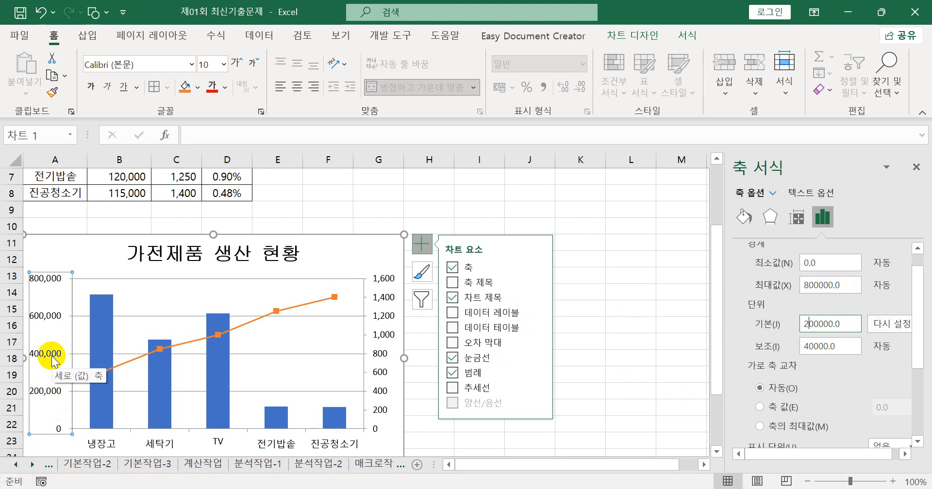
Set the major unit (기본) of the chart's secondary vertical axis, the 생산량 scale, to 400.
{"action": "left_click", "coordinate": [379, 334]}
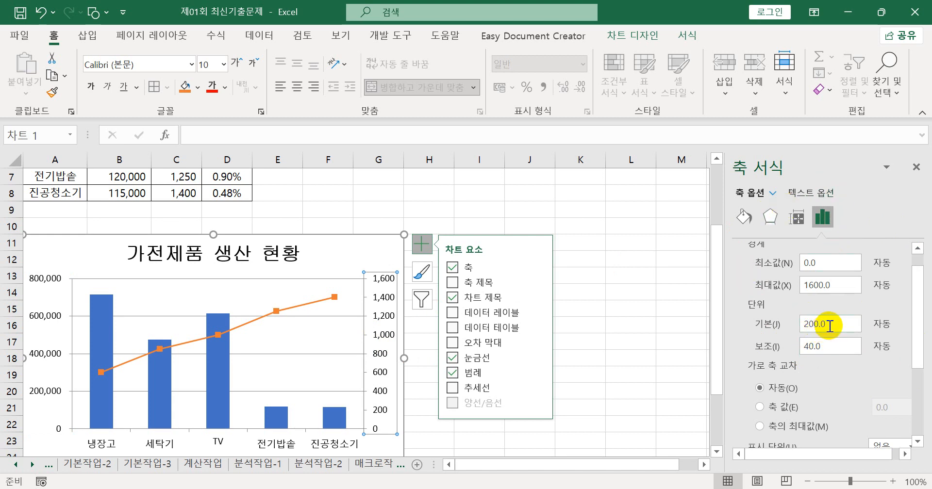
{"action": "left_click_drag", "start_coordinate": [823, 324], "coordinate": [799, 324]}
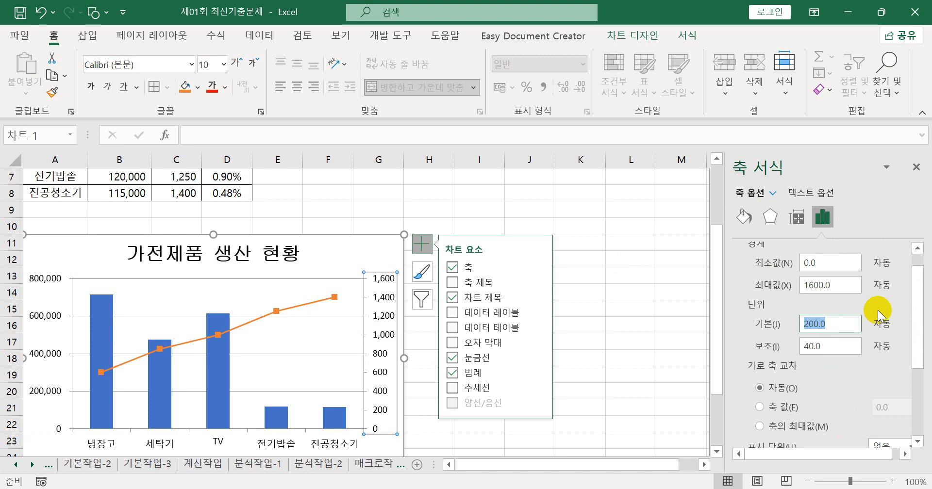
{"action": "double_click", "coordinate": [808, 325]}
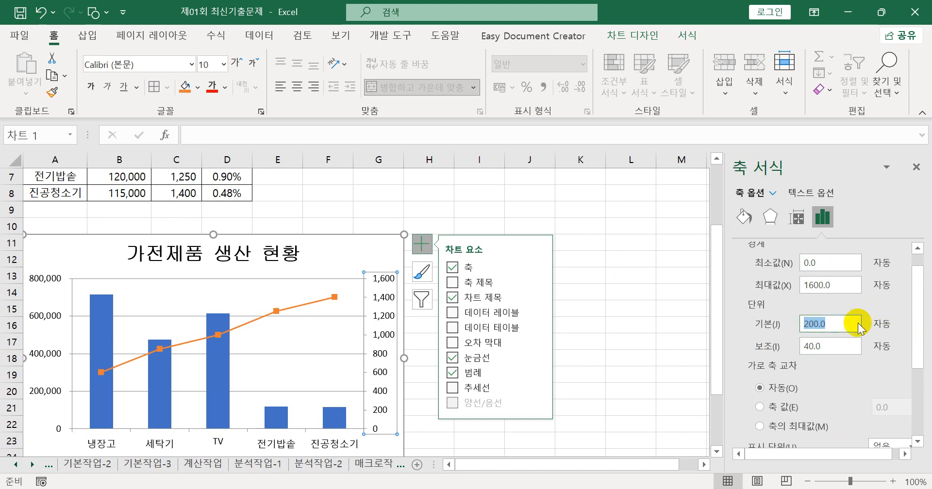
{"action": "type", "text": "400"}
{"action": "key", "text": "Return"}
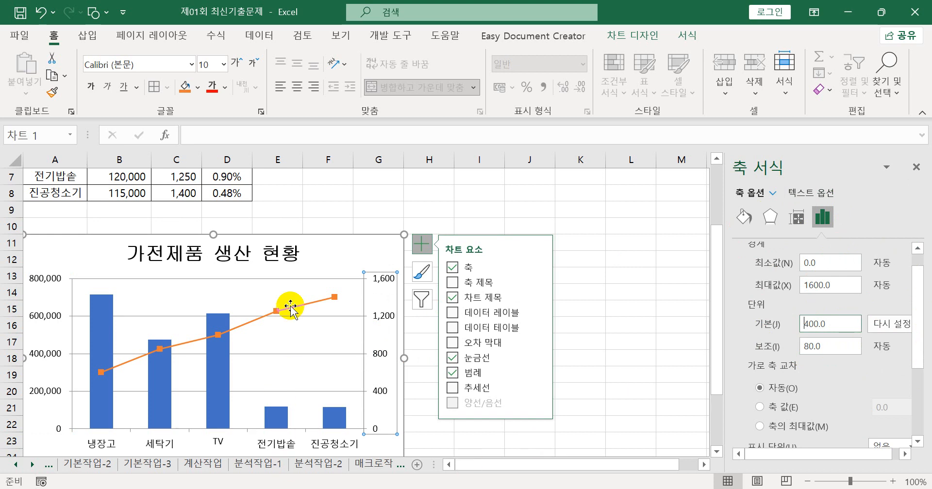
Give the chart area's border rounded corners by enabling the 둥근 모서리 option.
{"action": "left_click", "coordinate": [351, 242]}
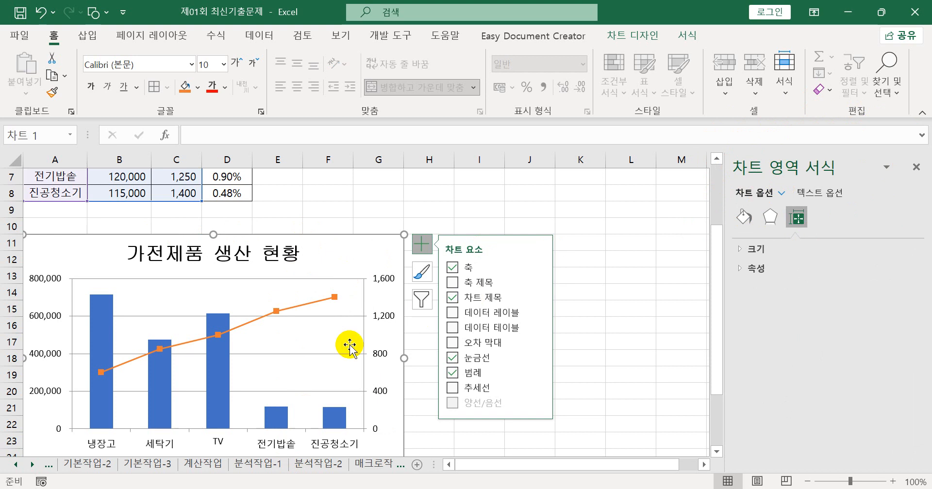
{"action": "left_click", "coordinate": [376, 323]}
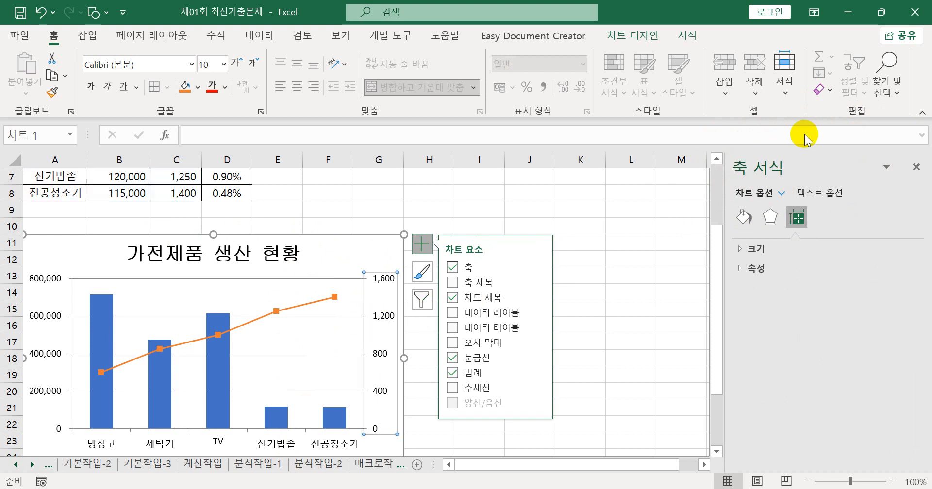
{"action": "left_click", "coordinate": [309, 250]}
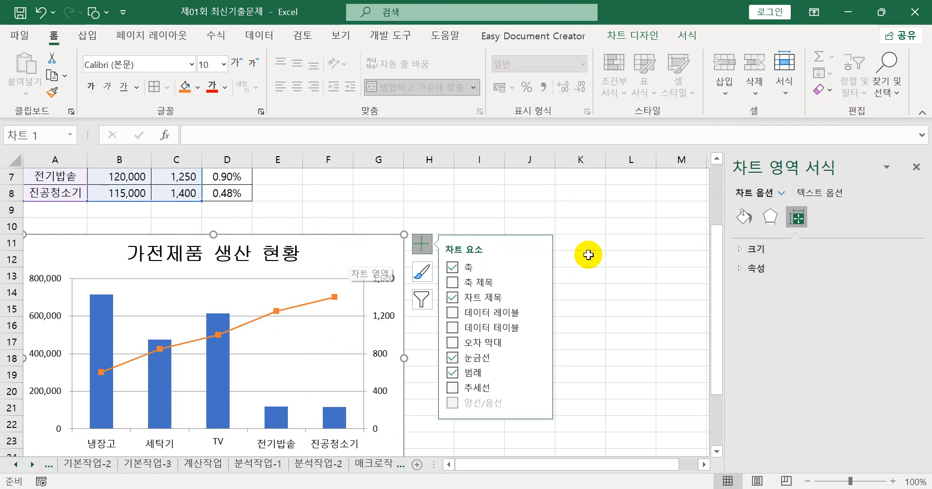
{"action": "left_click", "coordinate": [743, 219]}
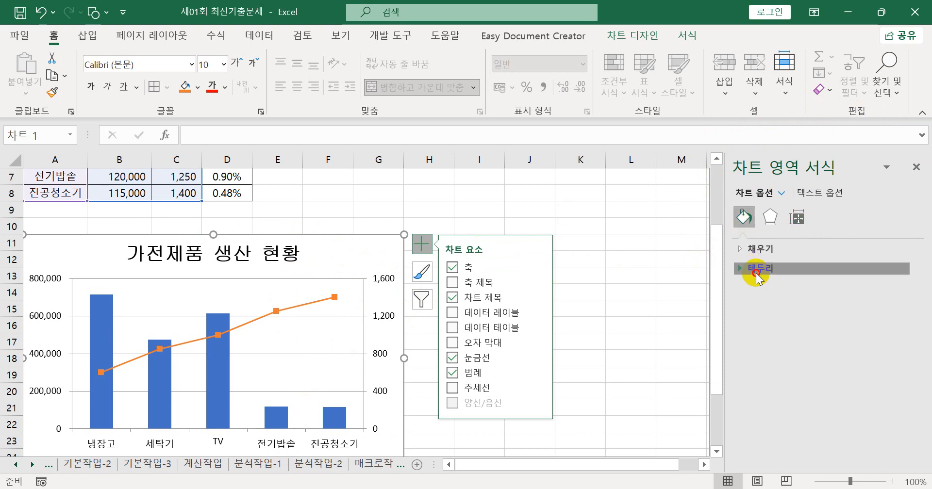
{"action": "left_click", "coordinate": [756, 275]}
{"action": "left_click_drag", "start_coordinate": [919, 297], "coordinate": [918, 386]}
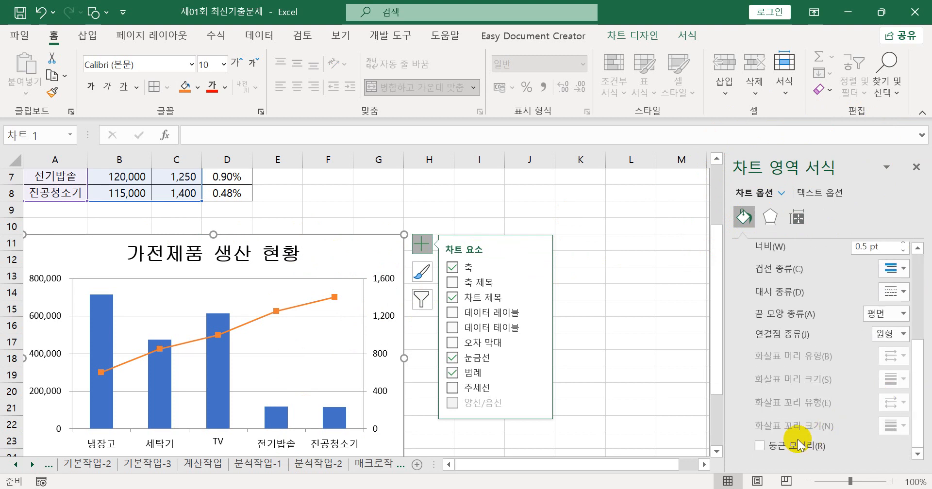
{"action": "left_click", "coordinate": [761, 447]}
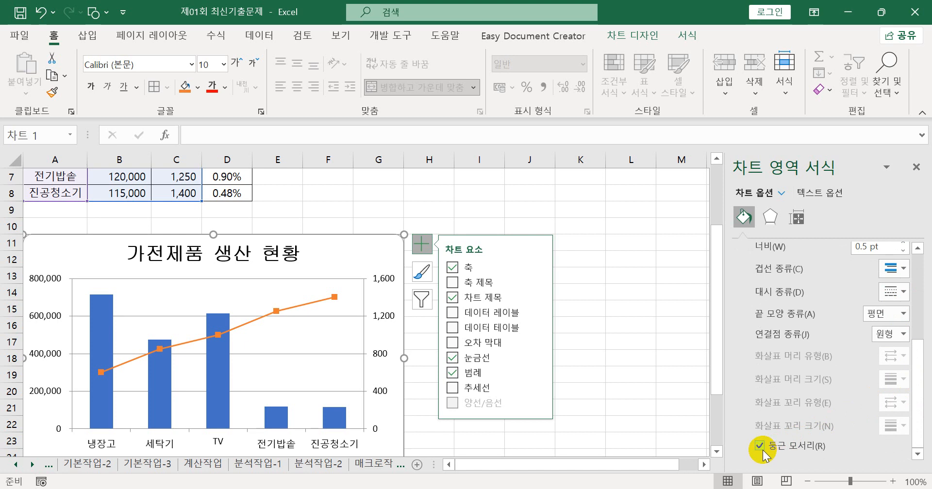
Set the chart area's border width (너비) to 2 pt and deselect the chart.
{"action": "scroll", "coordinate": [777, 426], "scroll_direction": "up", "scroll_amount": 1}
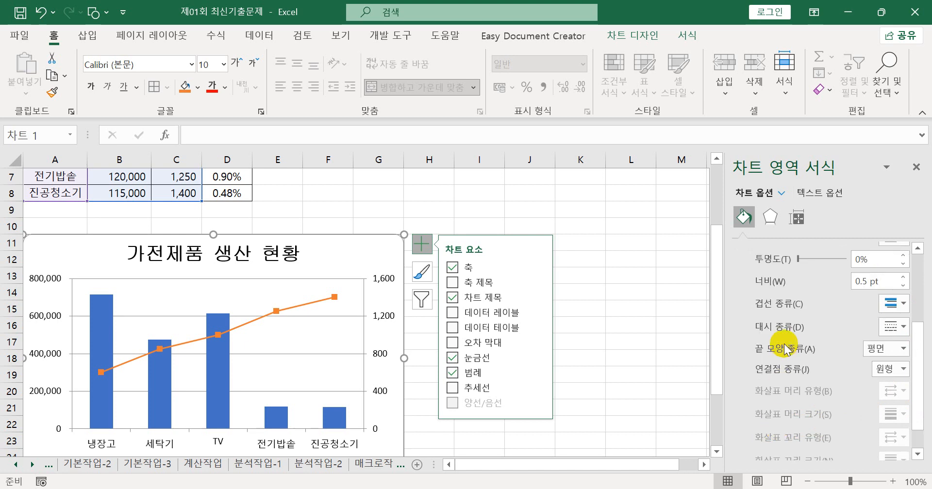
{"action": "left_click", "coordinate": [903, 278]}
{"action": "left_click", "coordinate": [903, 277]}
{"action": "left_click", "coordinate": [904, 277]}
{"action": "left_click", "coordinate": [903, 278]}
{"action": "left_click", "coordinate": [903, 278]}
{"action": "left_click", "coordinate": [903, 278]}
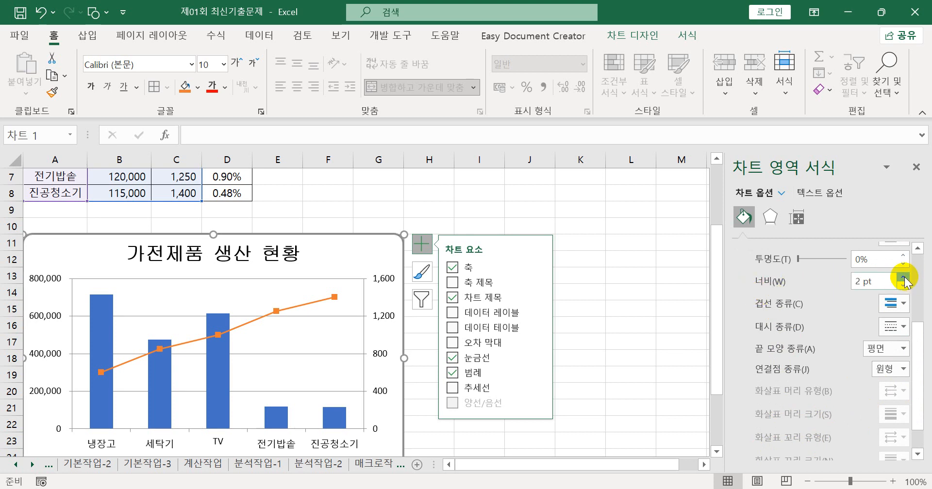
{"action": "left_click", "coordinate": [577, 422]}
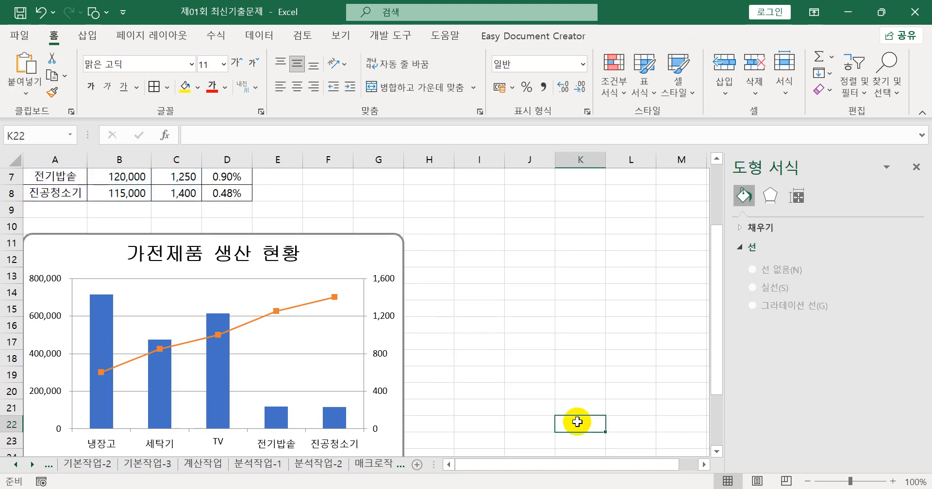